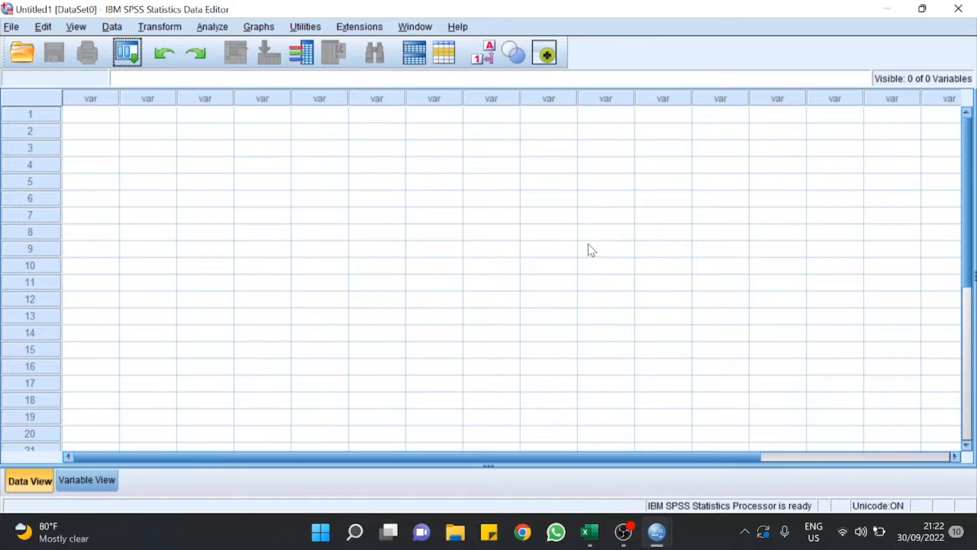
Step: Review the questionnaire responses in the Excel workbook
left_click(589, 542)
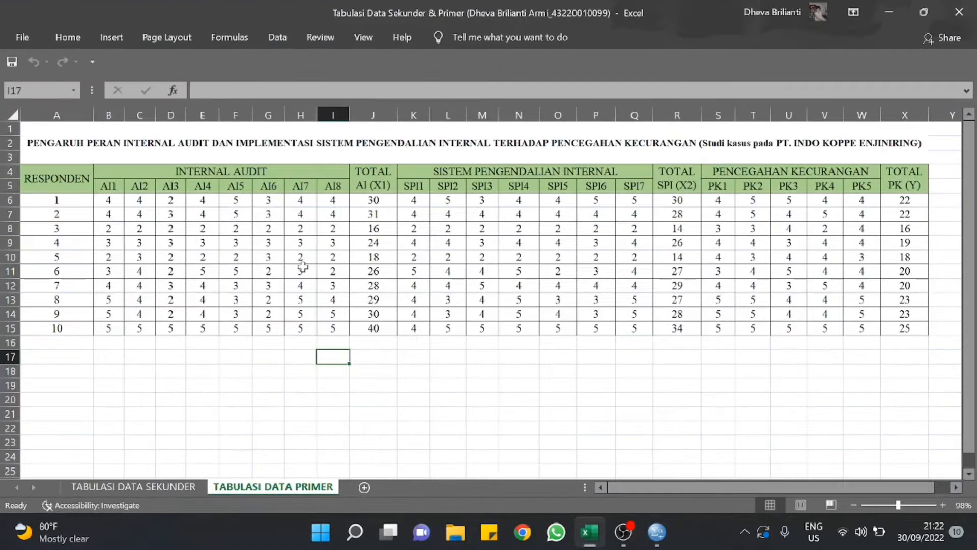
left_click(172, 346)
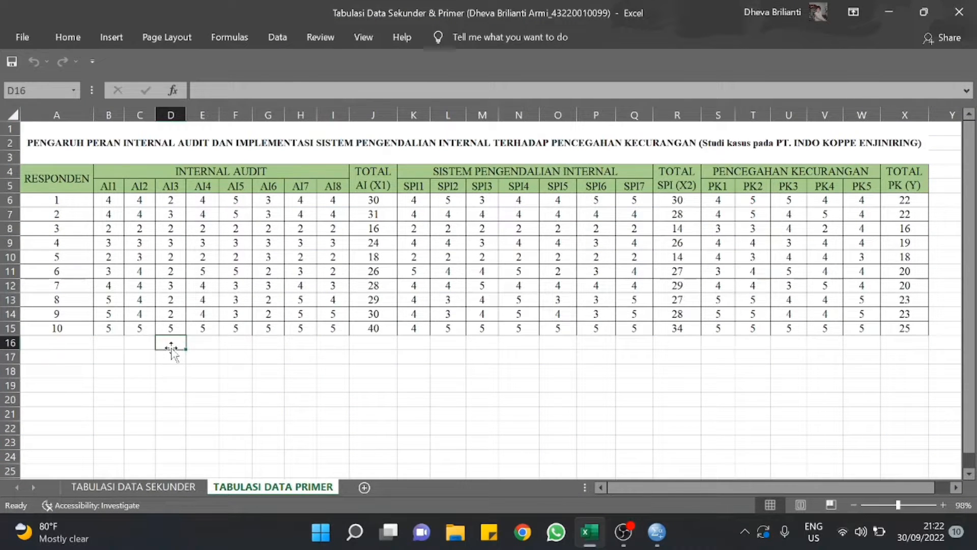
left_click(171, 354)
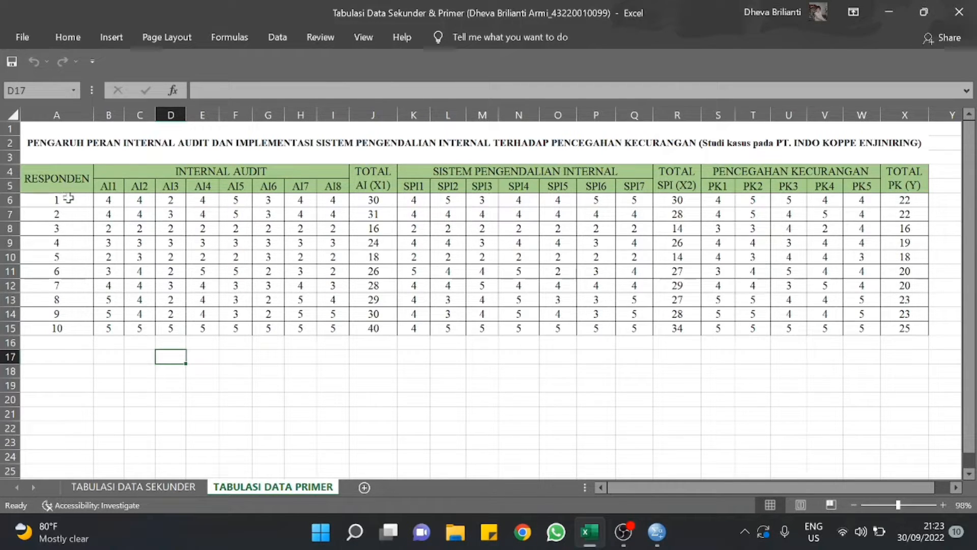
left_click_drag(66, 200, 66, 218)
left_click(75, 356)
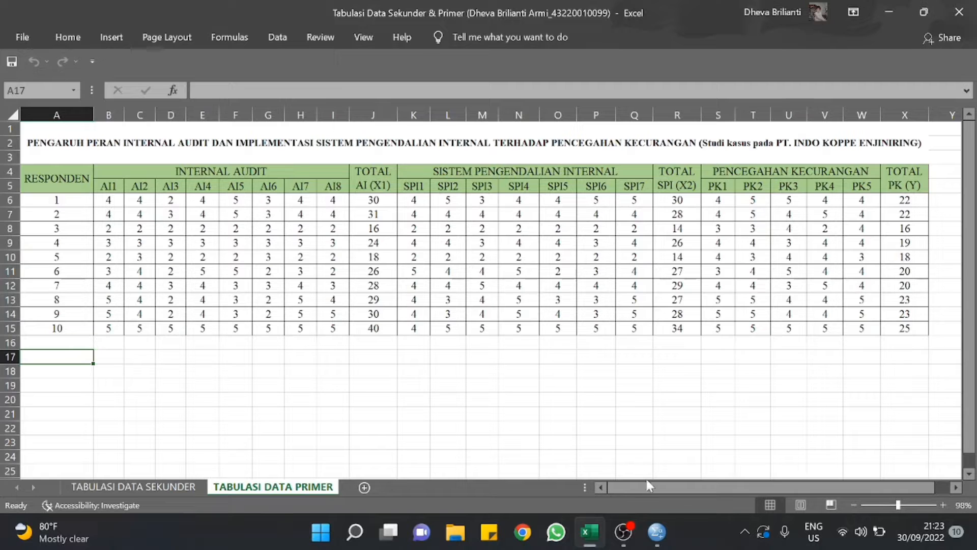
Step: In SPSS Variable View, create variables AI.1 through AI.8 and the total T.AI
mouse_move(657, 532)
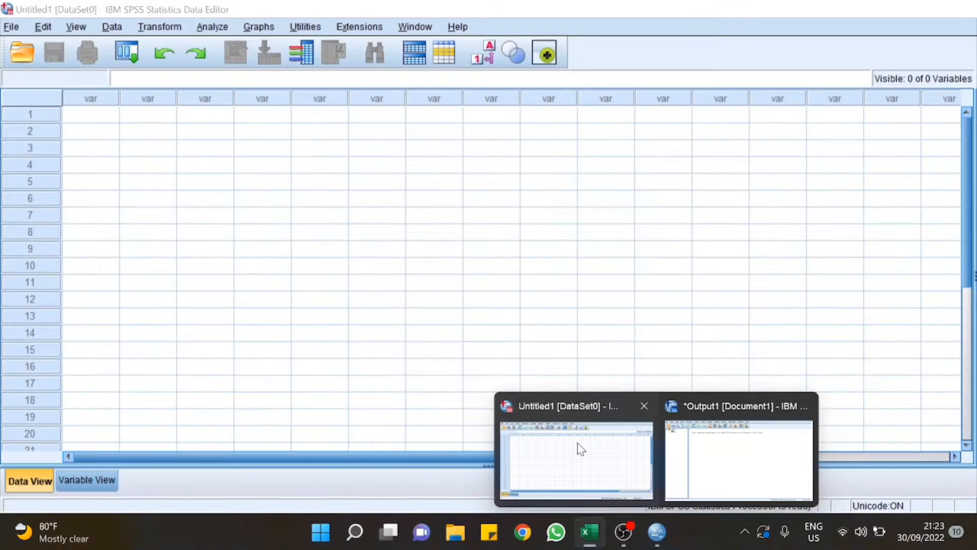
left_click(580, 449)
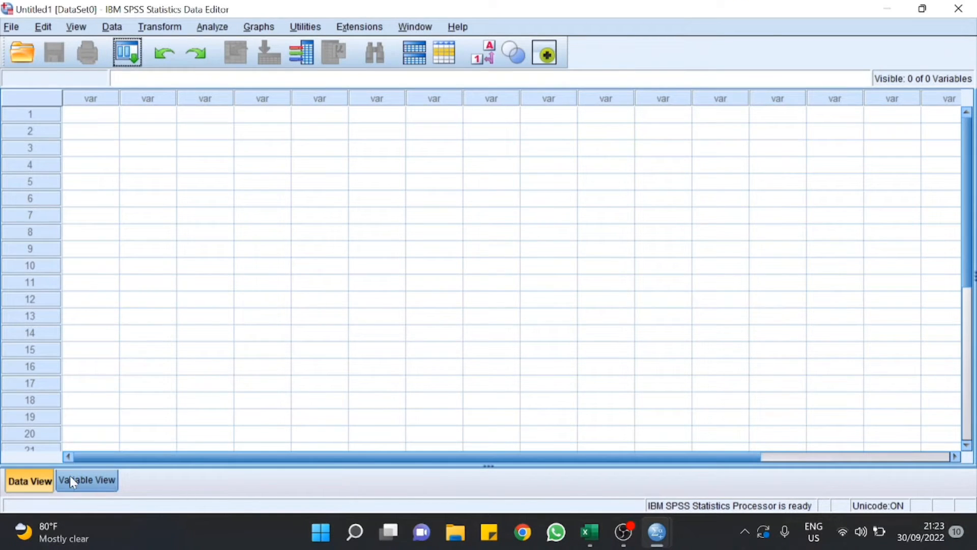
left_click(84, 480)
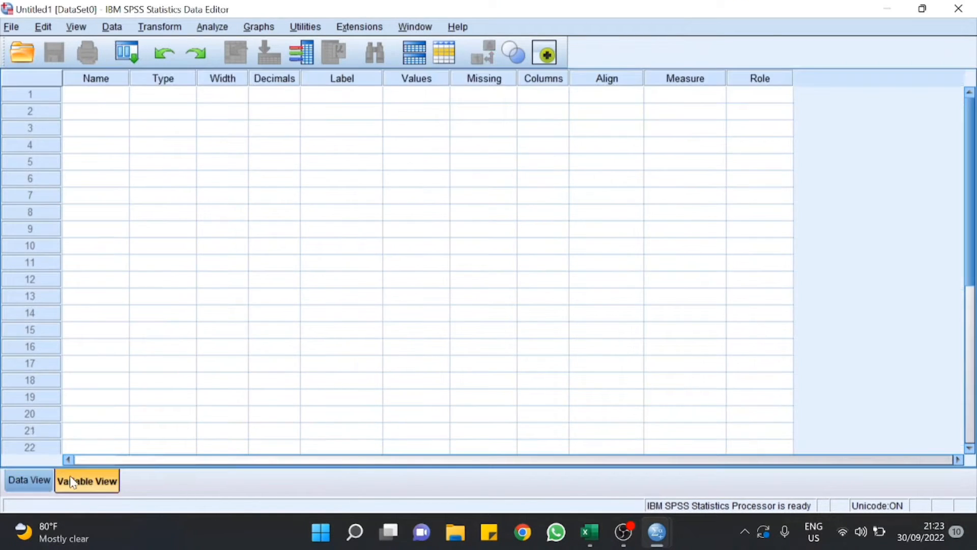
left_click(93, 96)
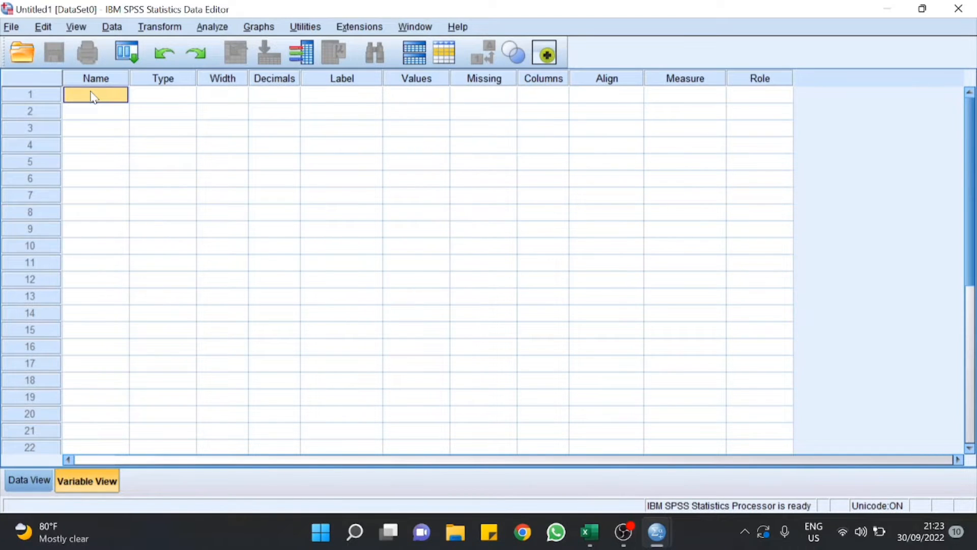
type("Al.1")
key("Return")
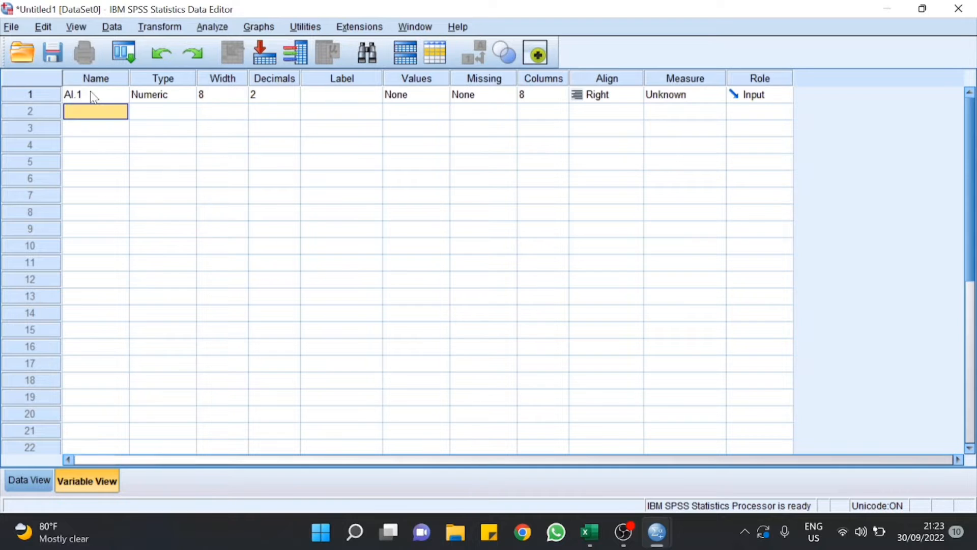
type("Al.2")
key("Return")
type("Al")
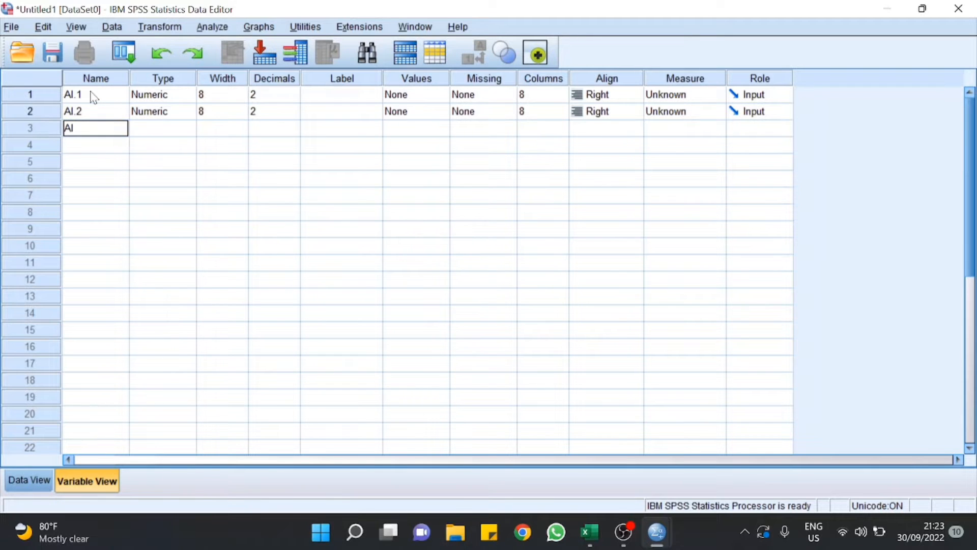
type(".3")
key("Return")
type("Al.4")
key("Return")
type("A")
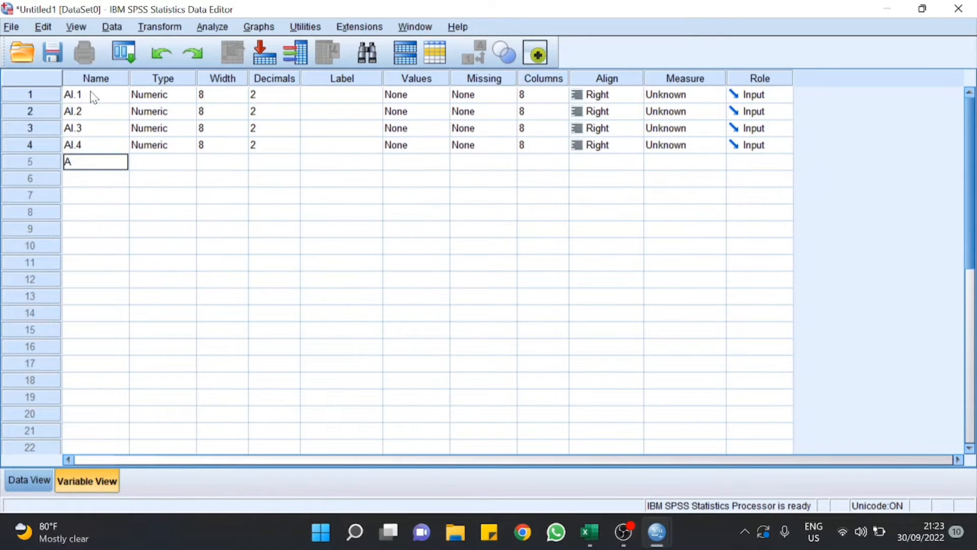
type("l.5")
key("Return")
type("Al")
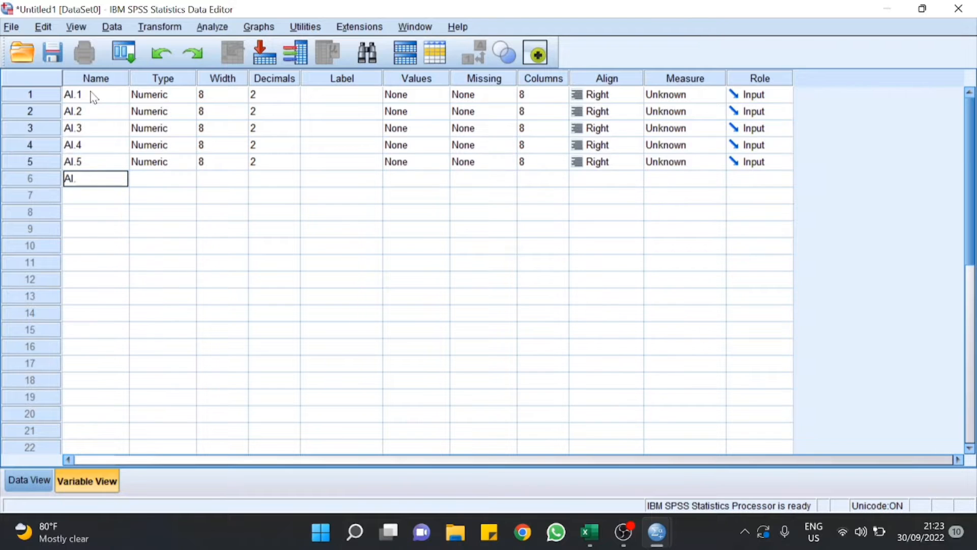
type(".6")
key("Return")
type("Al")
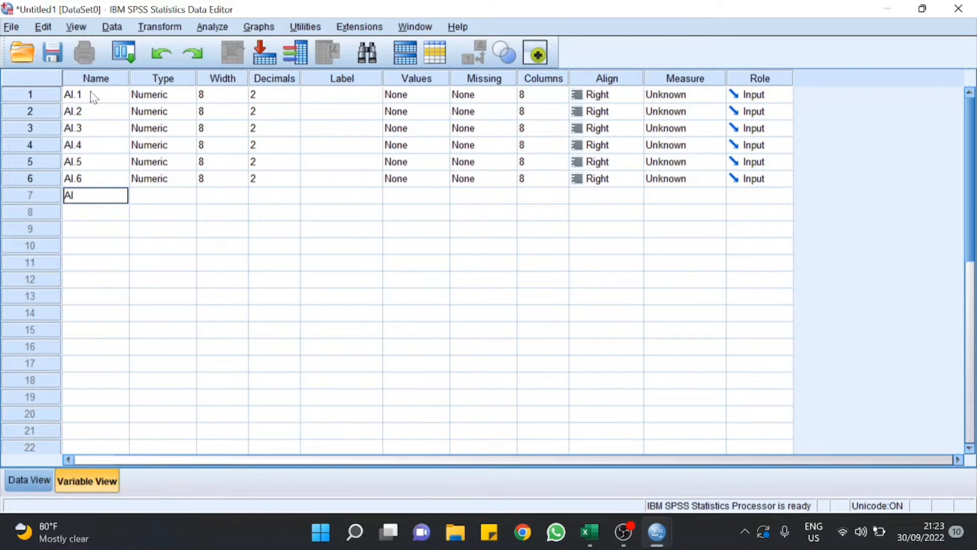
type(".7")
key("Return")
type("Al.8")
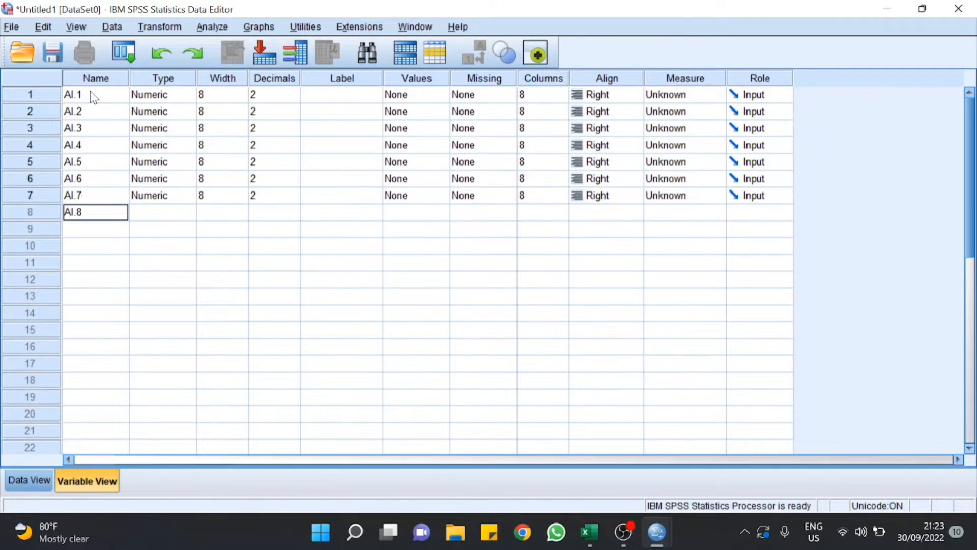
key("Return")
type("T")
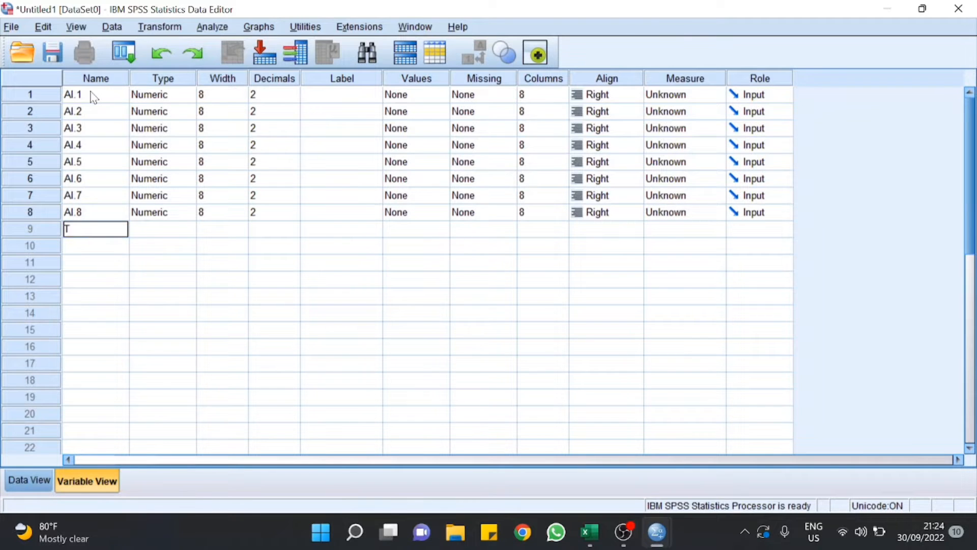
type(".Al")
key("Return")
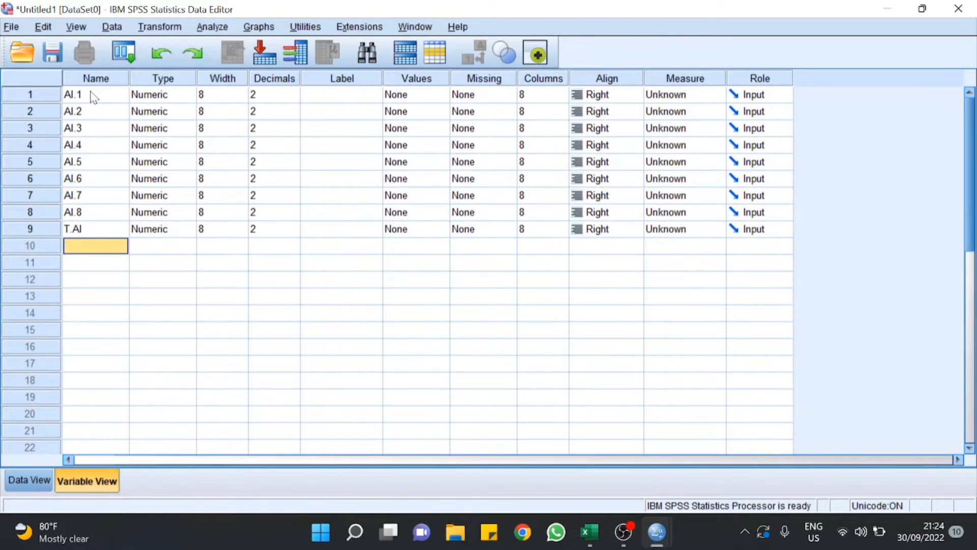
Step: Add variables SPI.1 through SPI.7 and the total T.SPI
type("SPI.")
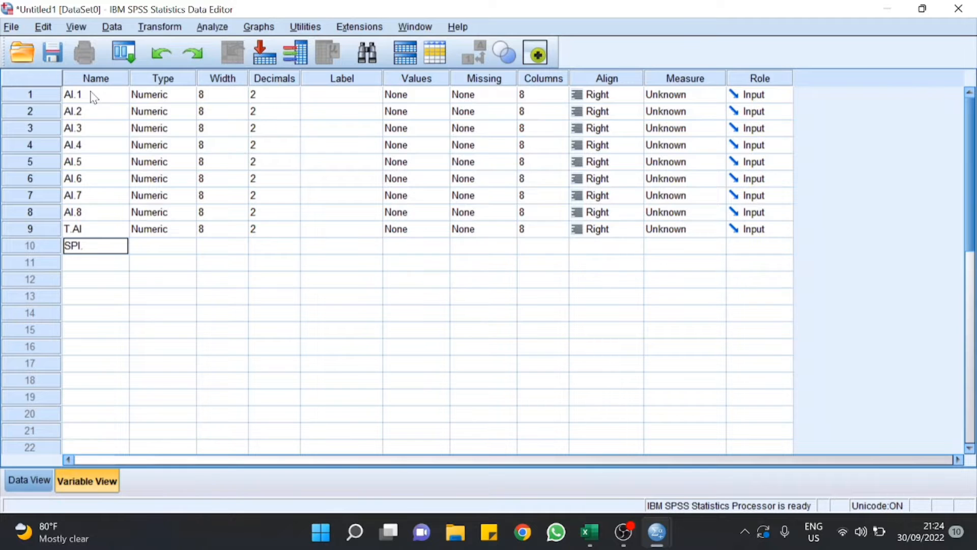
type("1")
key("Return")
type("SPI.2")
key("Return")
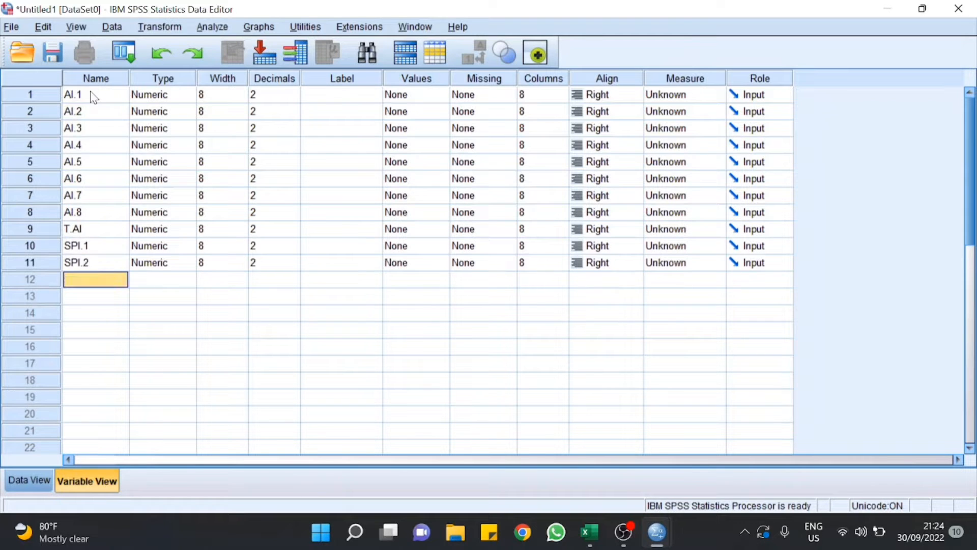
type("SPI.3")
key("Return")
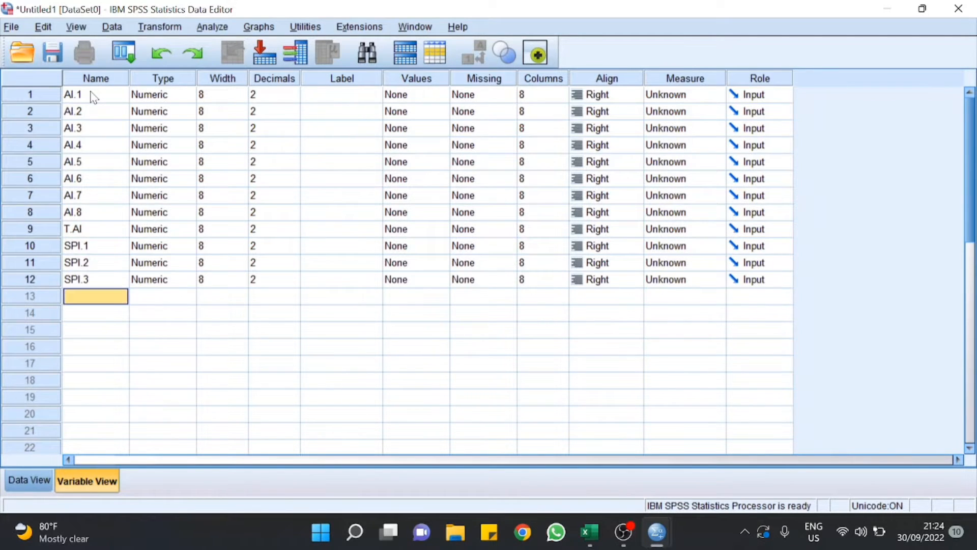
type("SPI.4")
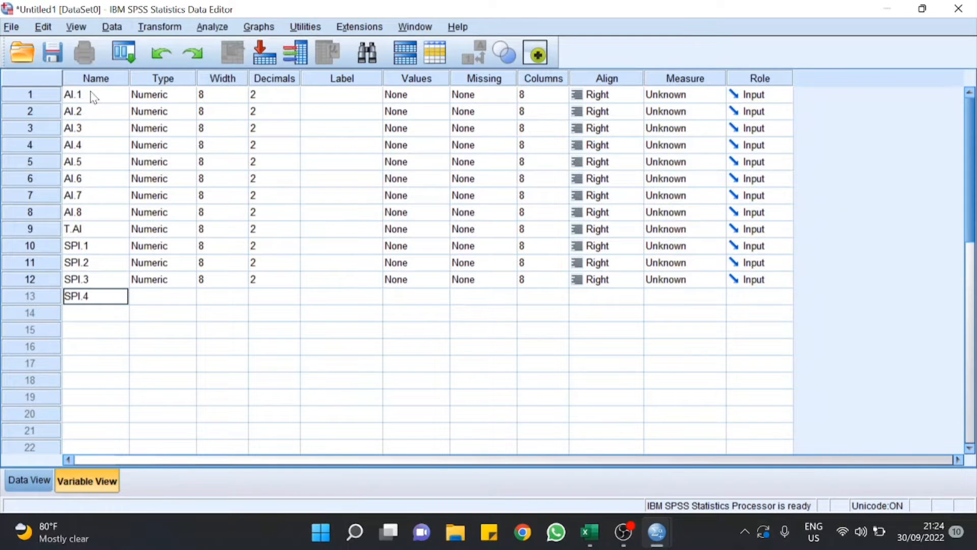
key("Return")
type("SPI")
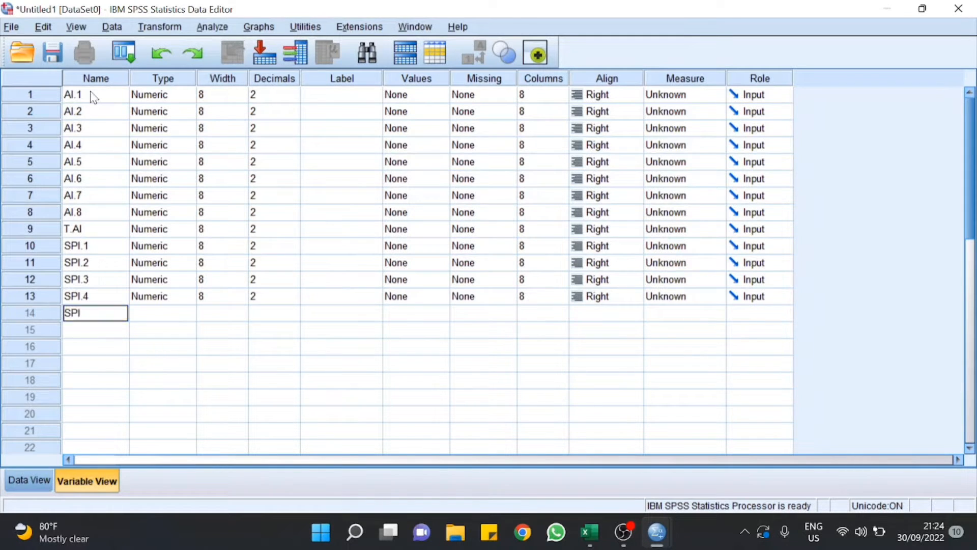
type(".5")
key("Return")
type("SP")
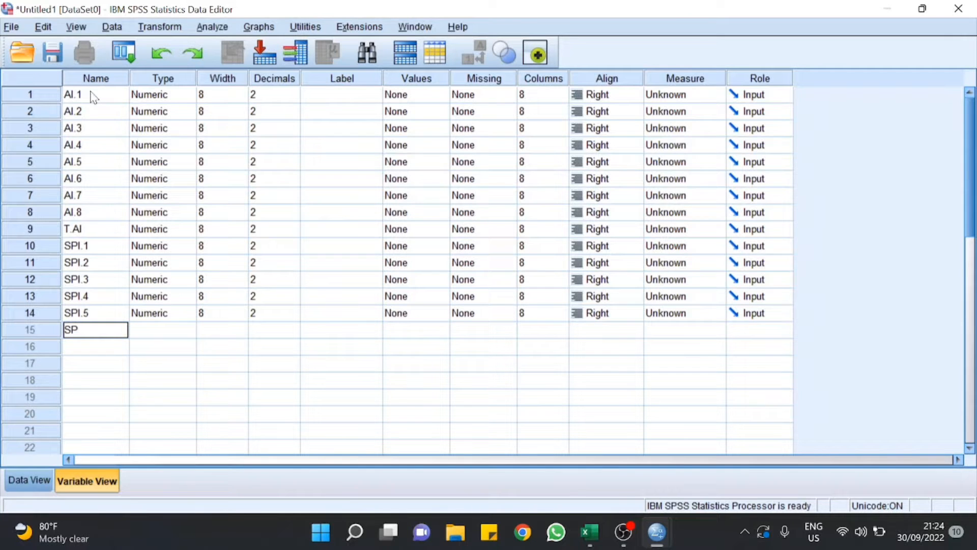
type("I.6")
key("Return")
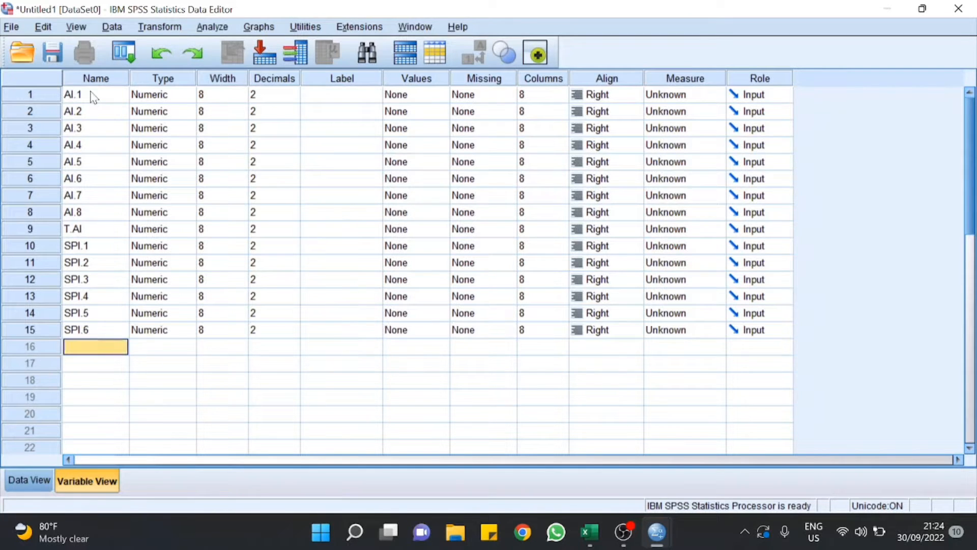
type("SPI.7")
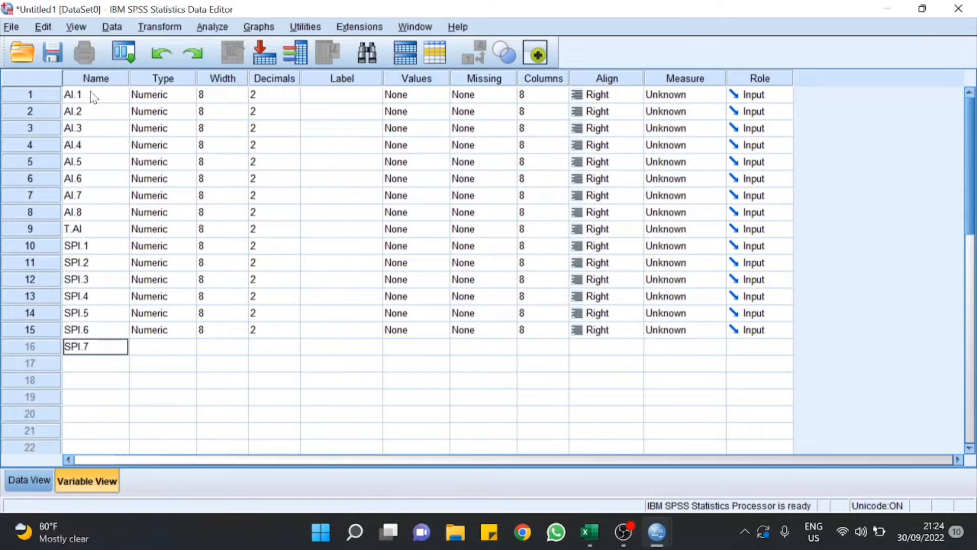
key("Return")
type("T.")
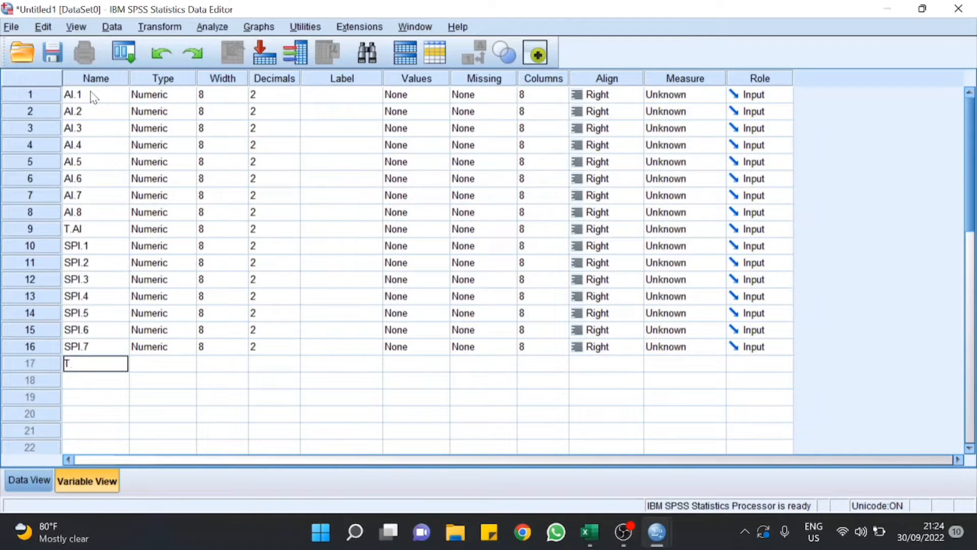
type("SPI")
key("Return")
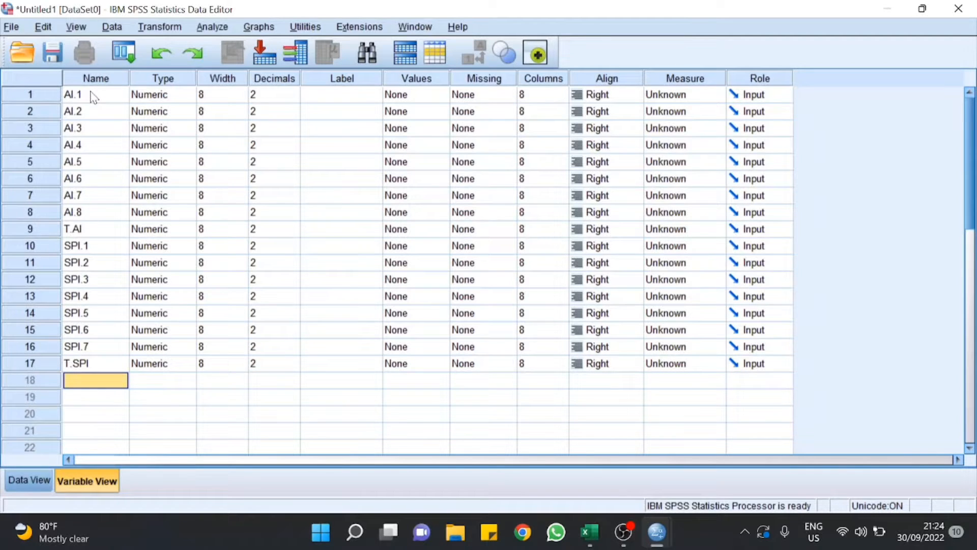
Step: Add variables PK.1 through PK.5 and the total T.PK
type("PK.1")
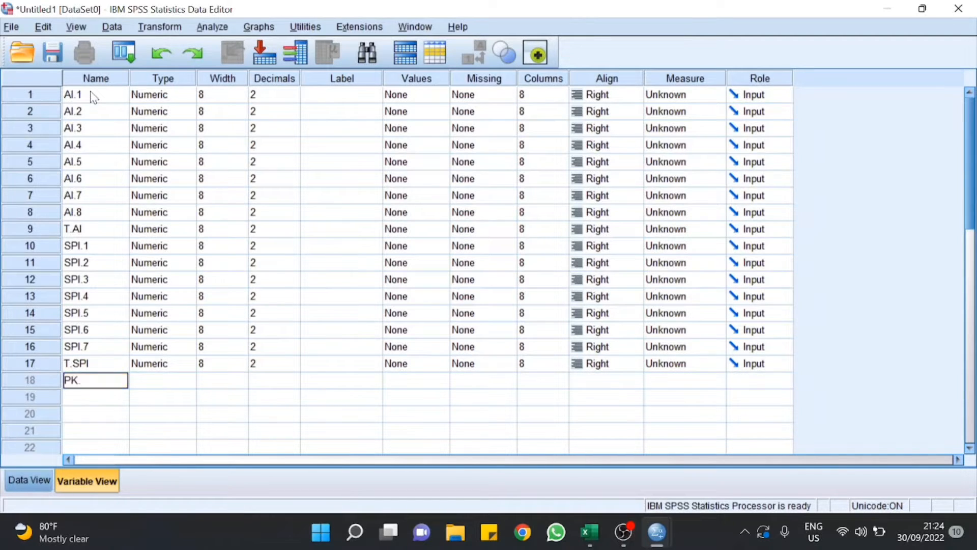
key("Return")
type("PK.")
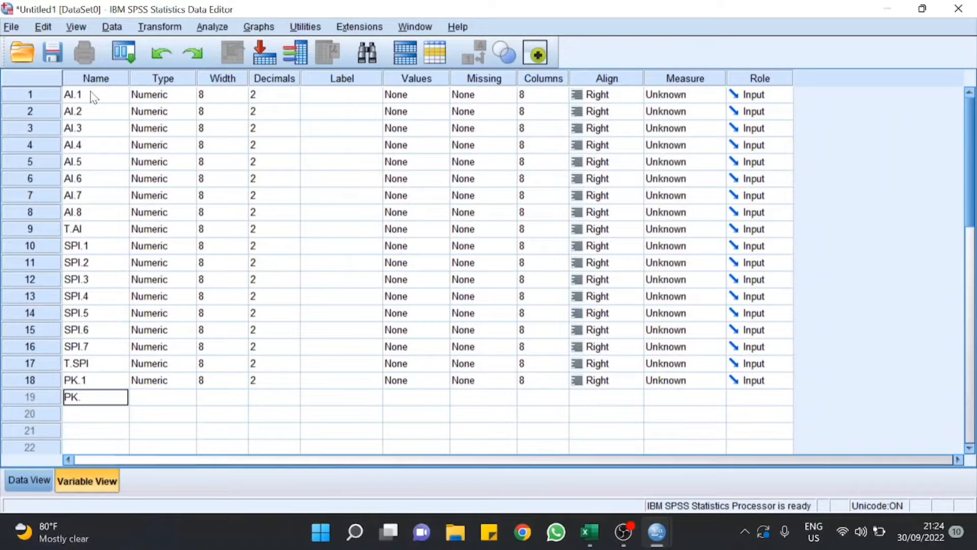
type("2")
key("Return")
type("PK.")
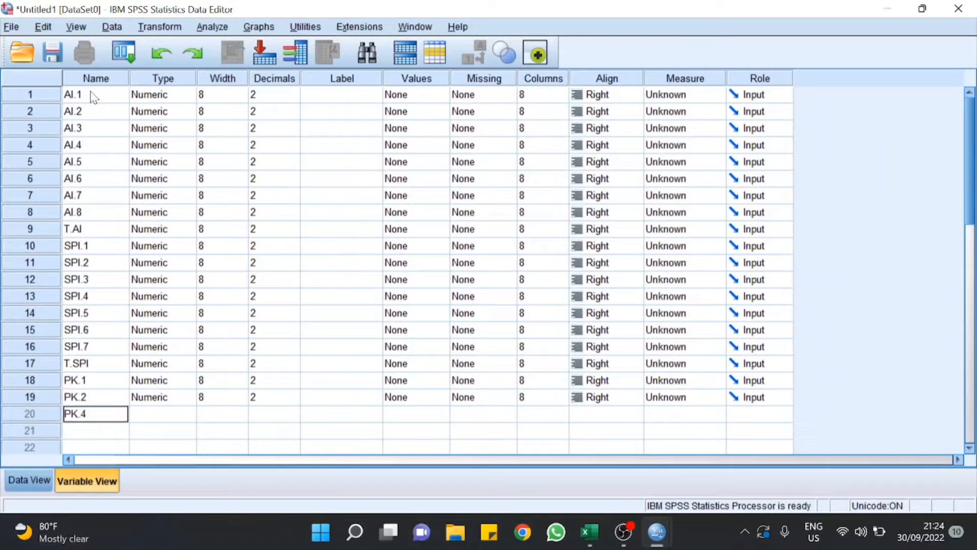
type("3")
key("Return")
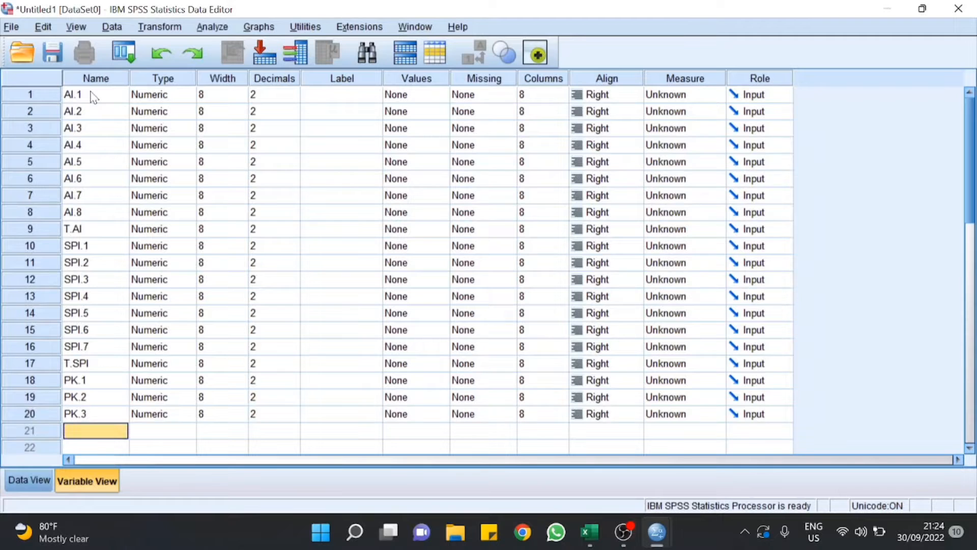
type("PK.")
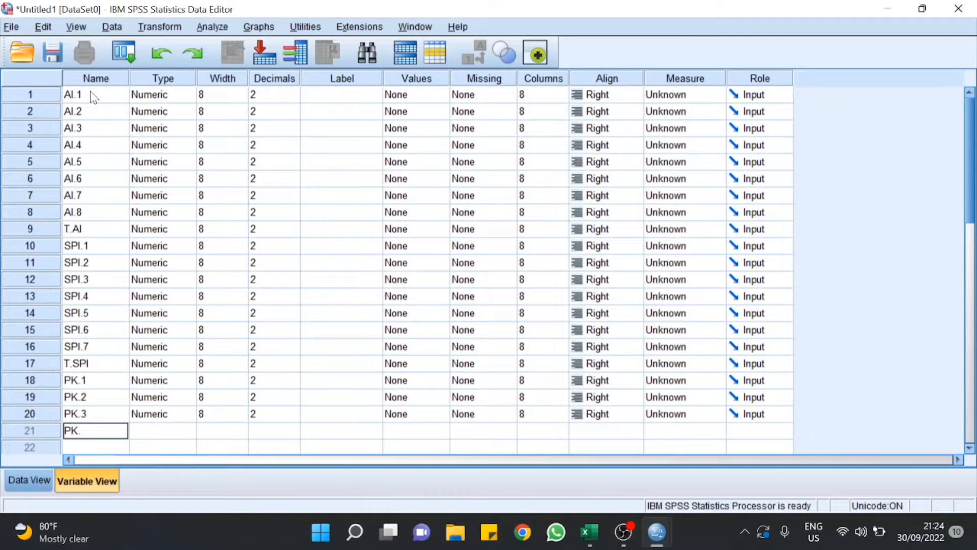
type("4")
key("Return")
type("P")
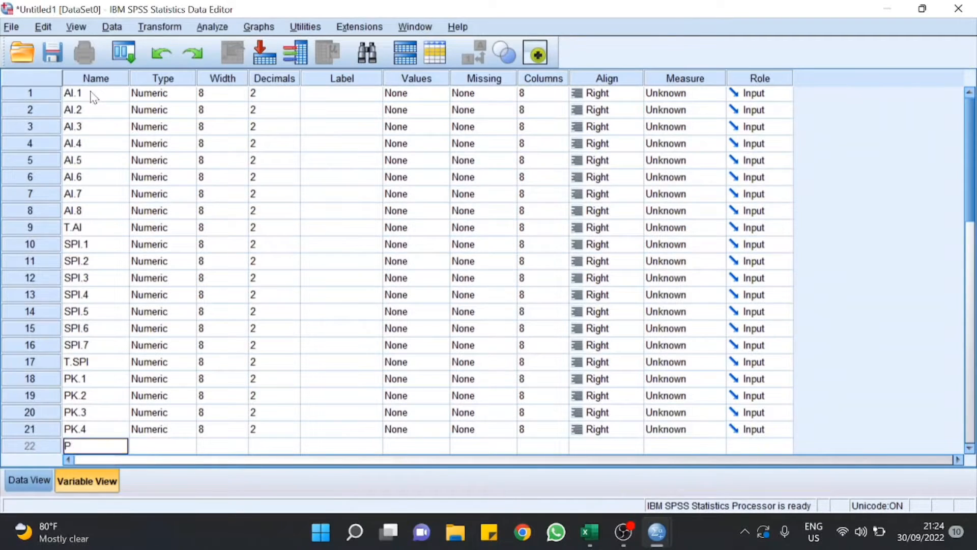
type("K.5")
key("Return")
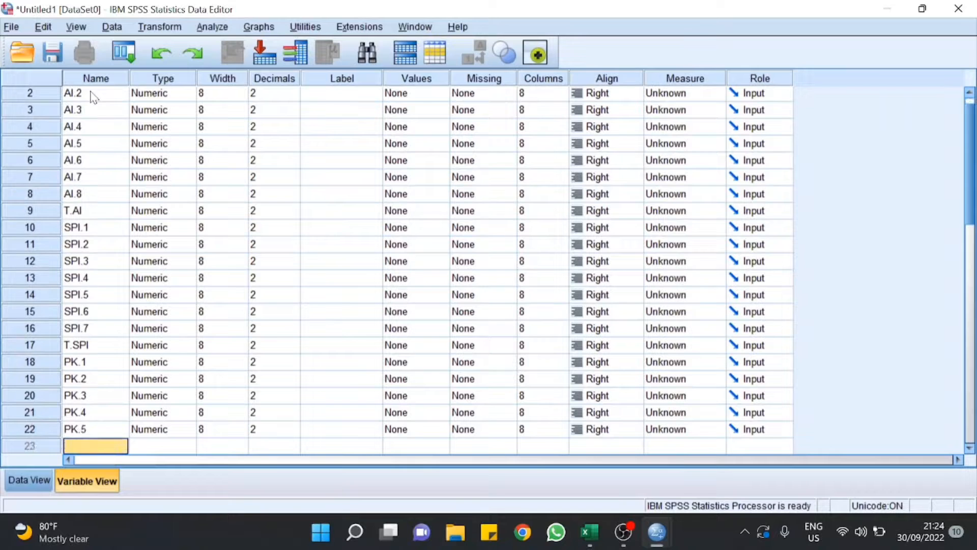
type("T.PK")
key("Return")
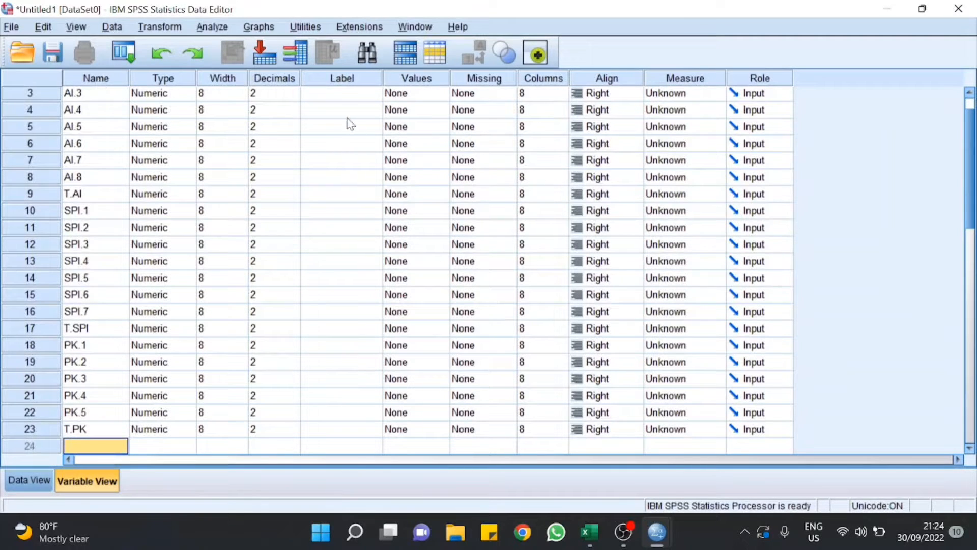
Step: Set decimals to 0 for AI.1 through AI.8 and T.AI
left_click(291, 94)
left_click(293, 92)
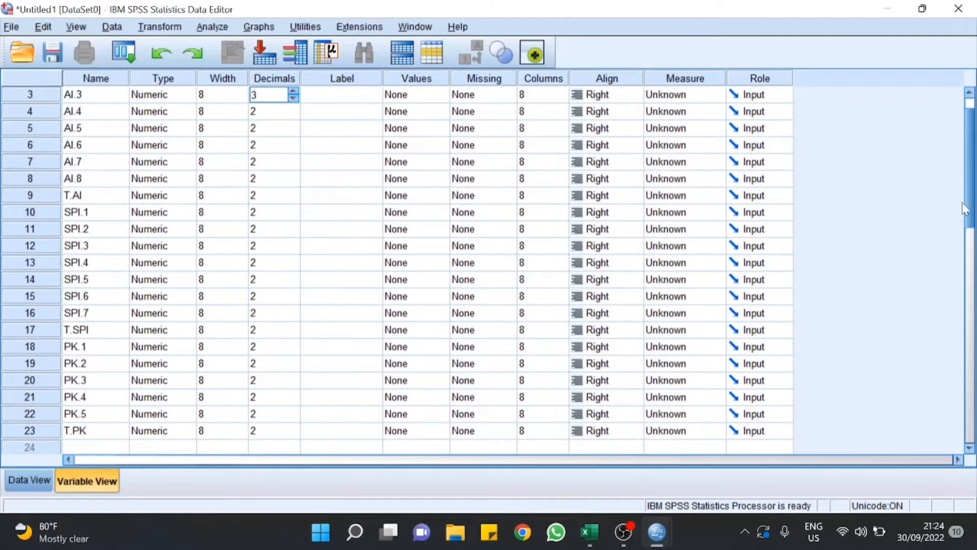
scroll(972, 244, "up", 1)
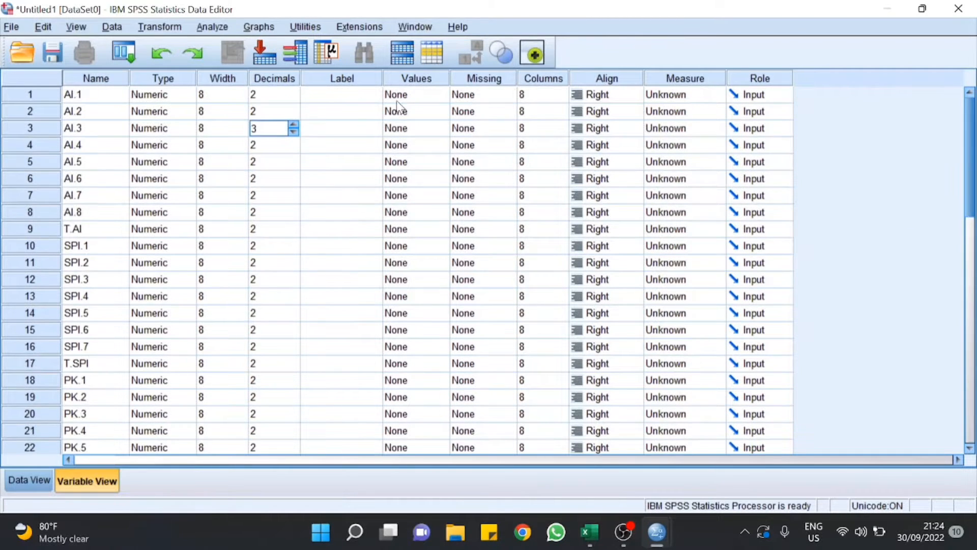
left_click(295, 99)
left_click(293, 98)
left_click(293, 98)
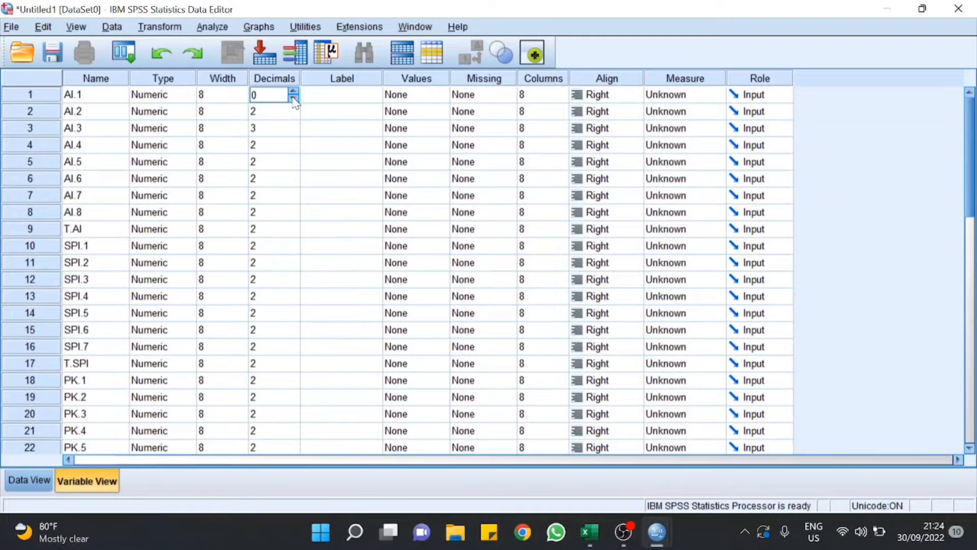
left_click(280, 121)
left_click(281, 111)
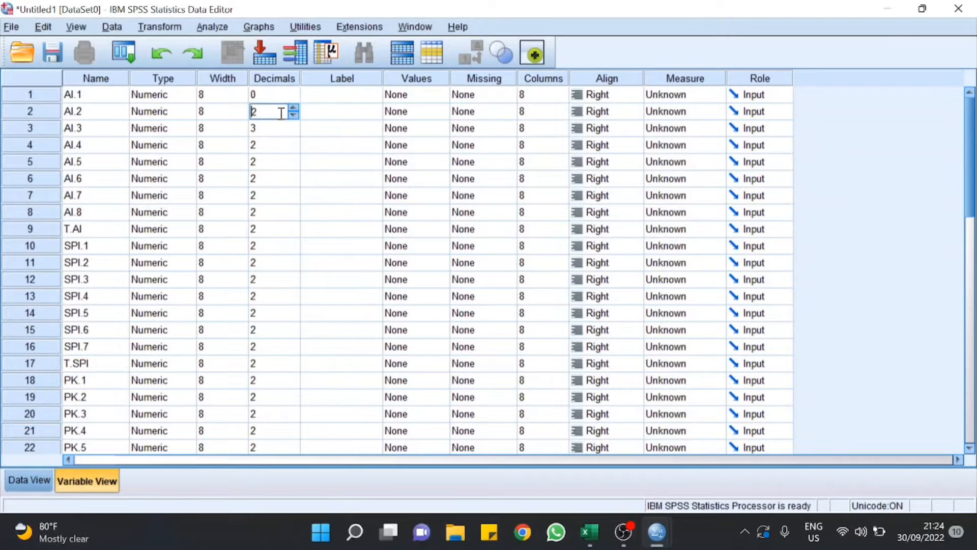
left_click(293, 115)
left_click(293, 115)
left_click(291, 132)
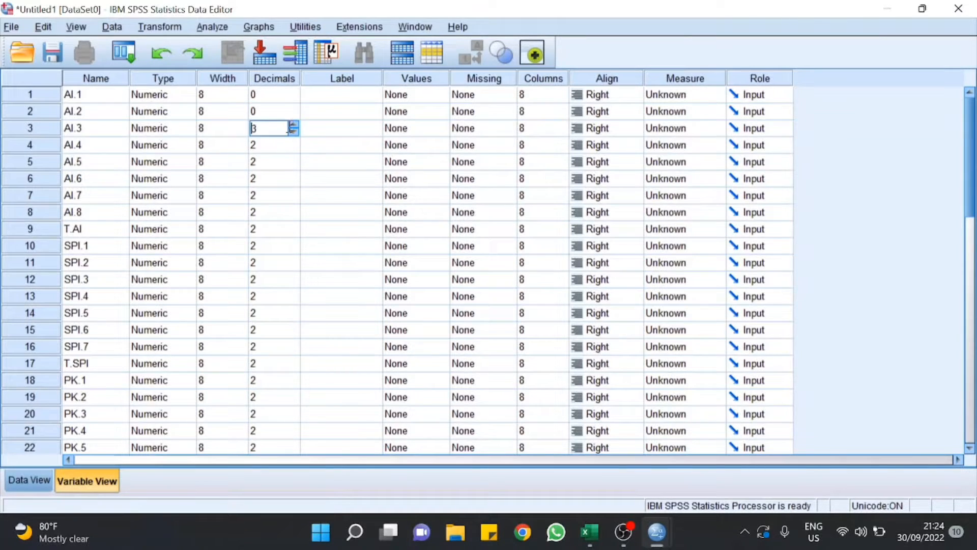
left_click(294, 131)
left_click(291, 145)
left_click(294, 148)
left_click(294, 149)
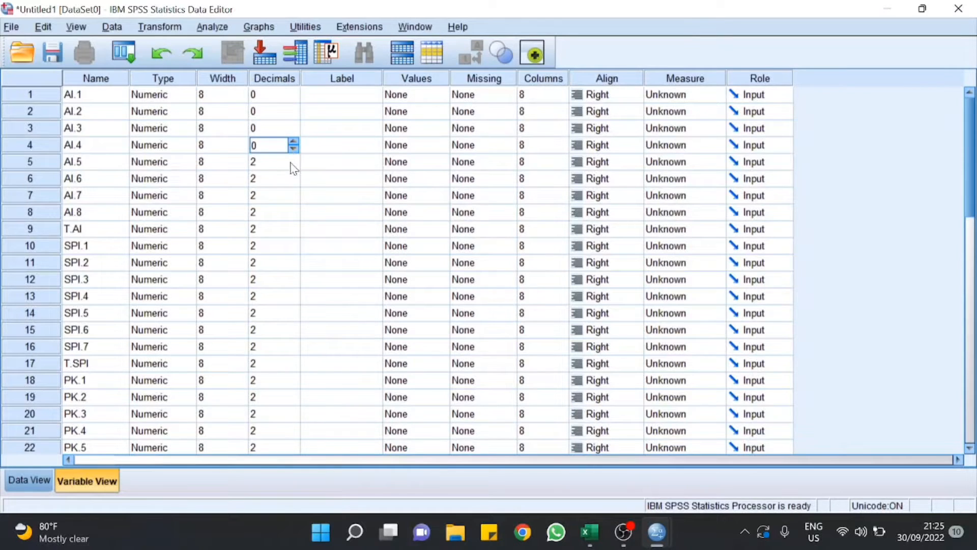
left_click(291, 162)
left_click(294, 165)
left_click(294, 165)
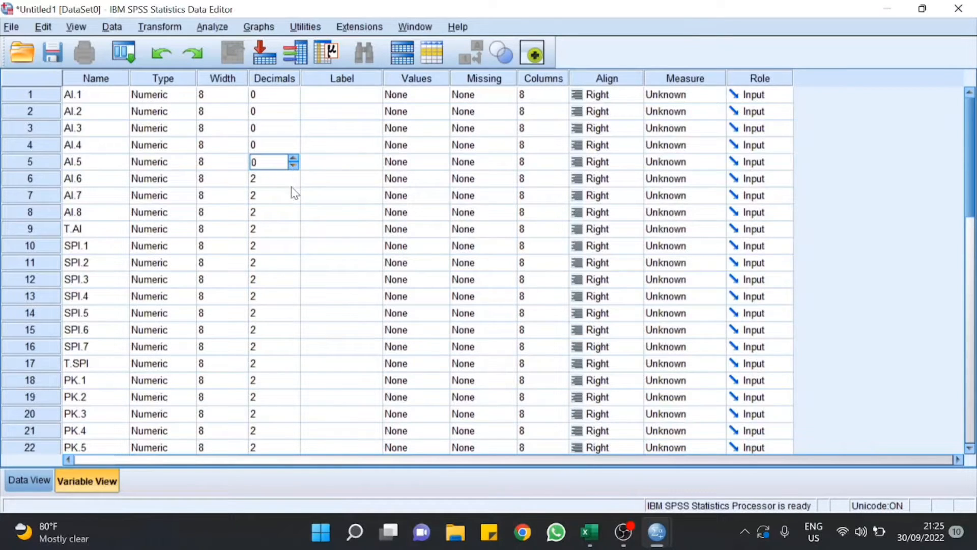
left_click(292, 184)
left_click(293, 183)
left_click(293, 182)
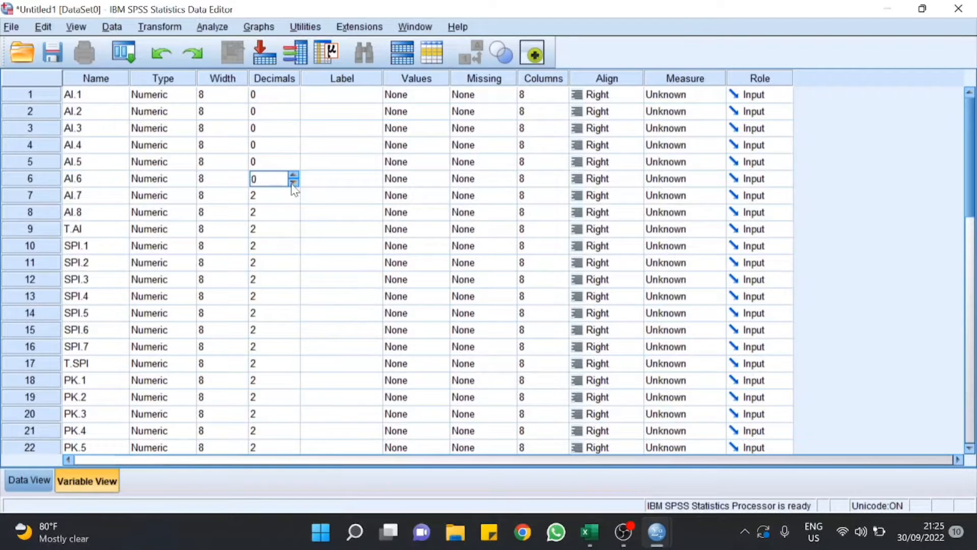
left_click(294, 201)
left_click(294, 200)
left_click(293, 200)
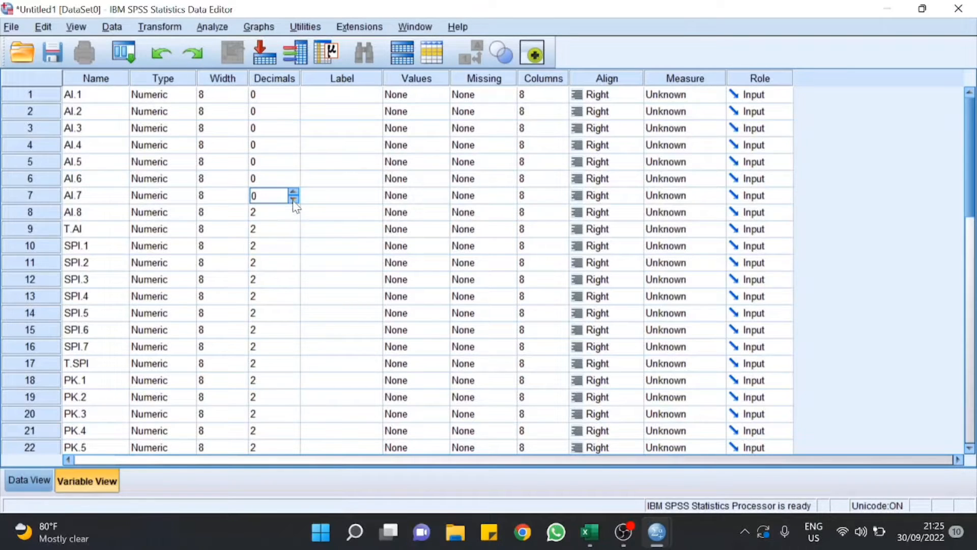
left_click(292, 218)
left_click(293, 218)
left_click(293, 217)
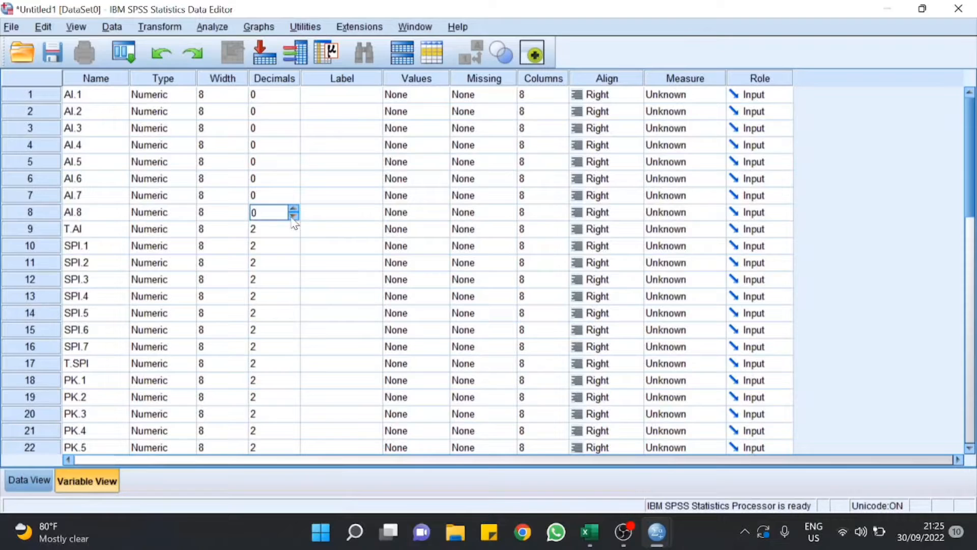
left_click(293, 234)
left_click(293, 234)
left_click(293, 234)
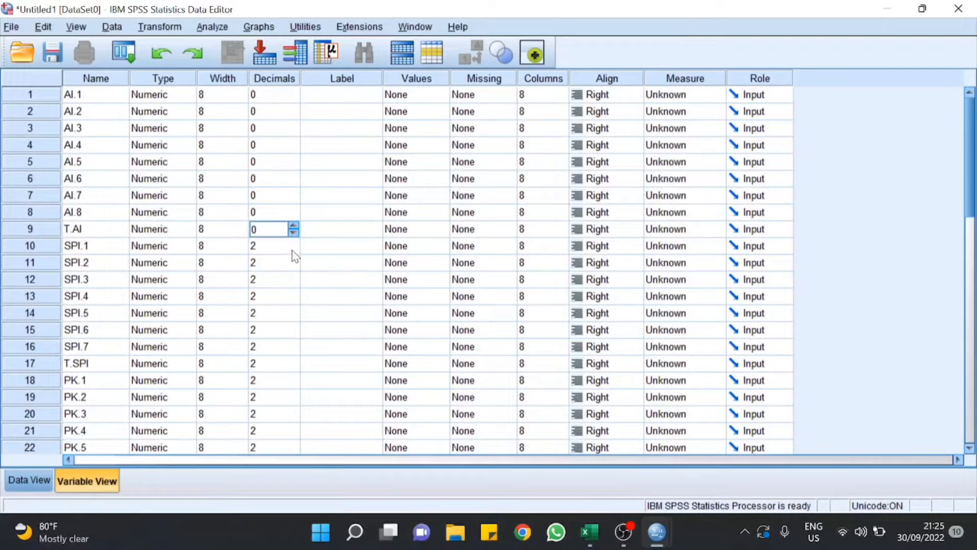
Step: Set decimals to 0 for SPI.1 through SPI.7 and T.SPI
left_click(293, 249)
left_click(293, 249)
left_click(293, 249)
left_click(293, 266)
left_click(293, 266)
left_click(294, 266)
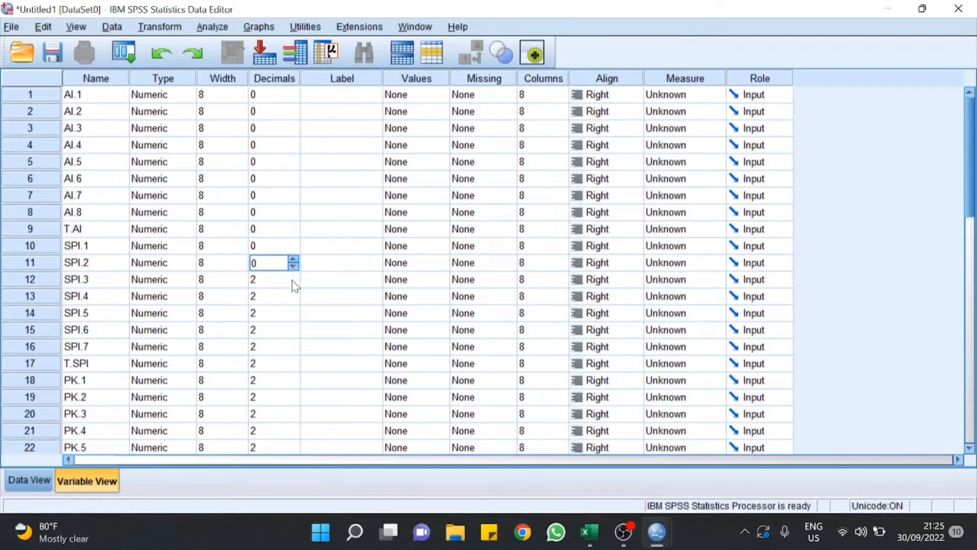
left_click(293, 283)
left_click(294, 283)
left_click(293, 282)
left_click(293, 299)
left_click(294, 300)
left_click(294, 300)
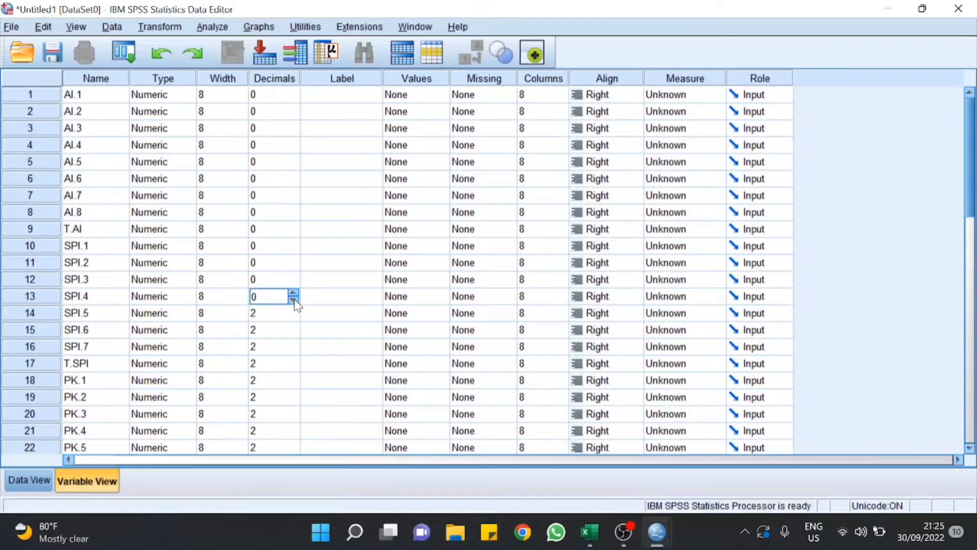
left_click(293, 317)
left_click(294, 317)
left_click(294, 317)
left_click(293, 333)
left_click(294, 333)
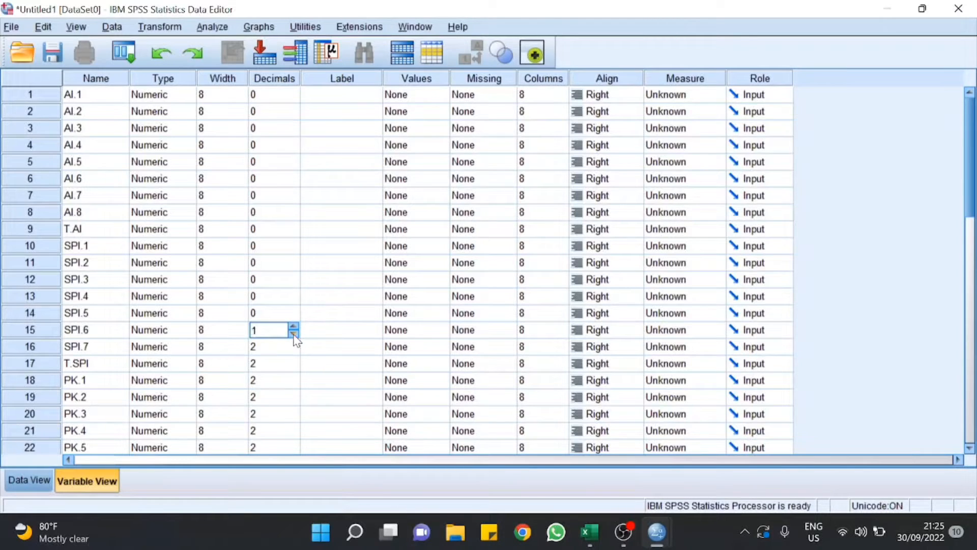
left_click(293, 334)
left_click(294, 350)
left_click(294, 350)
left_click(294, 351)
left_click(293, 367)
left_click(293, 367)
left_click(294, 367)
Step: Set decimals to 0 for PK.1 through PK.5 and T.PK
left_click(294, 385)
left_click(294, 384)
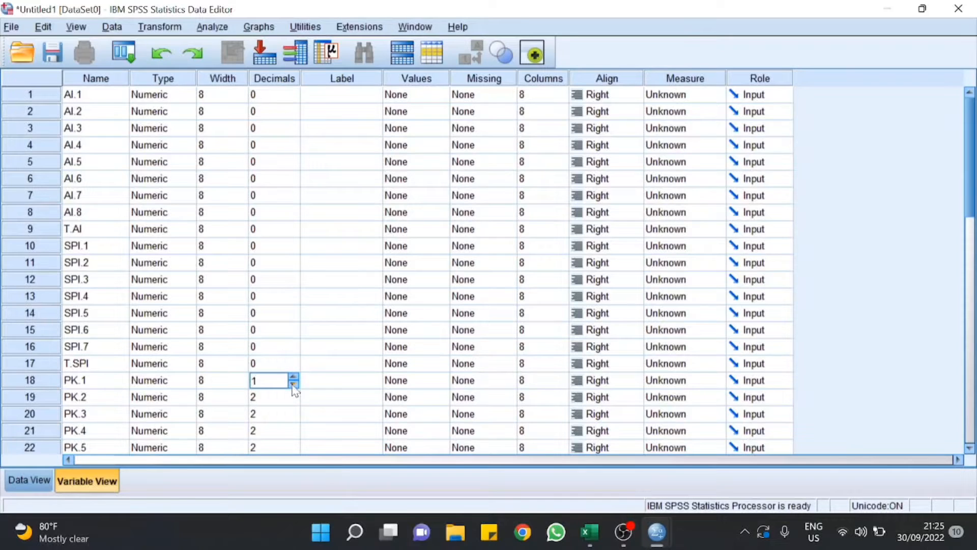
left_click(293, 384)
left_click(293, 401)
left_click(293, 401)
left_click(294, 400)
left_click(294, 416)
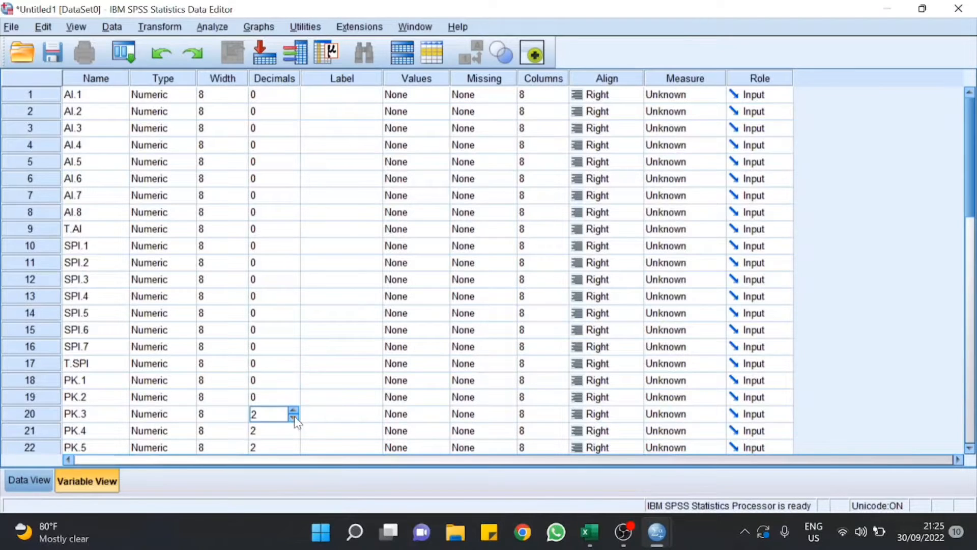
left_click(294, 434)
left_click(294, 434)
left_click(294, 434)
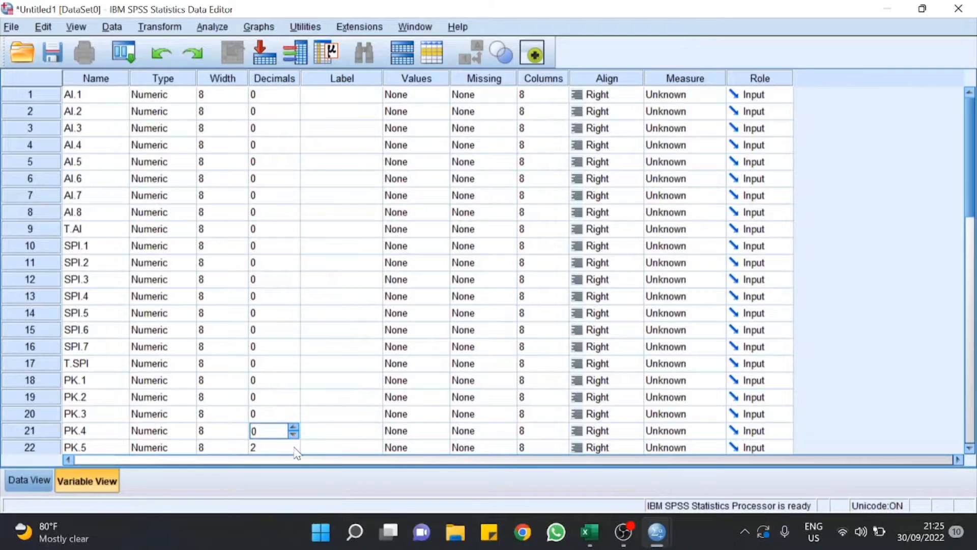
left_click(294, 450)
left_click(293, 450)
left_click(293, 451)
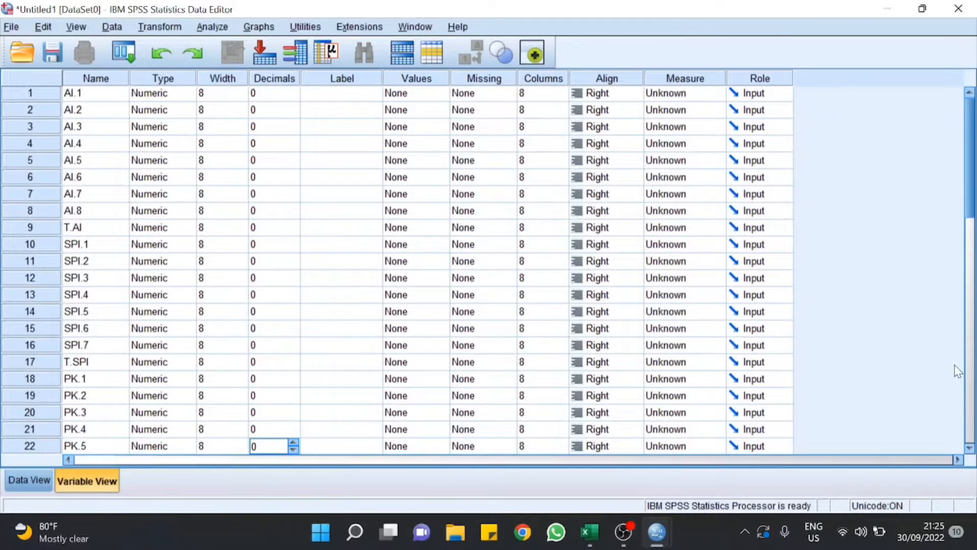
left_click(970, 394)
left_click(972, 401)
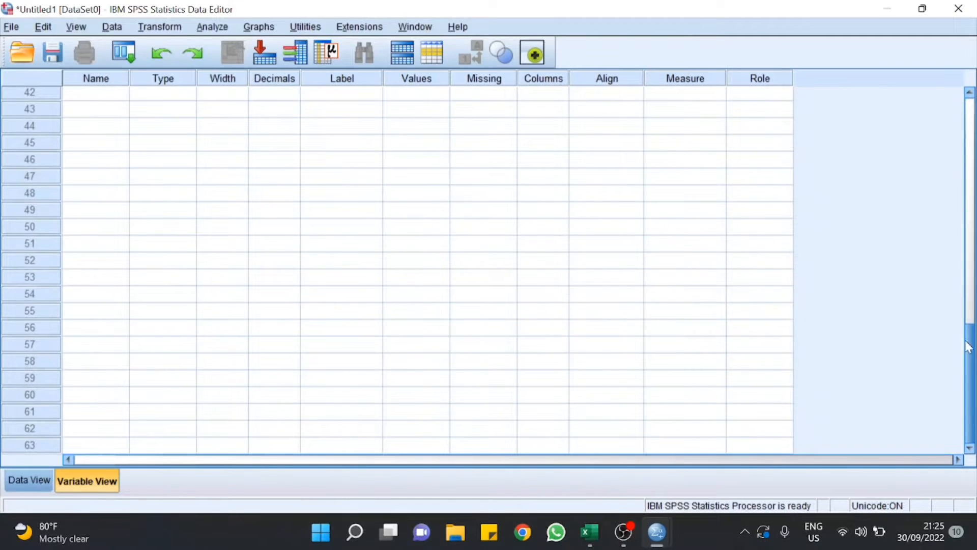
left_click(972, 318)
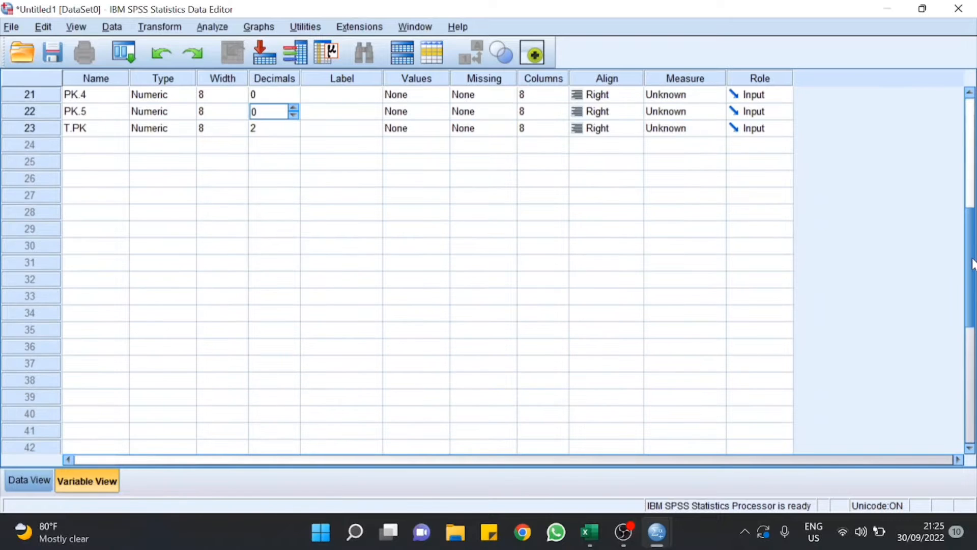
left_click_drag(973, 264, 964, 153)
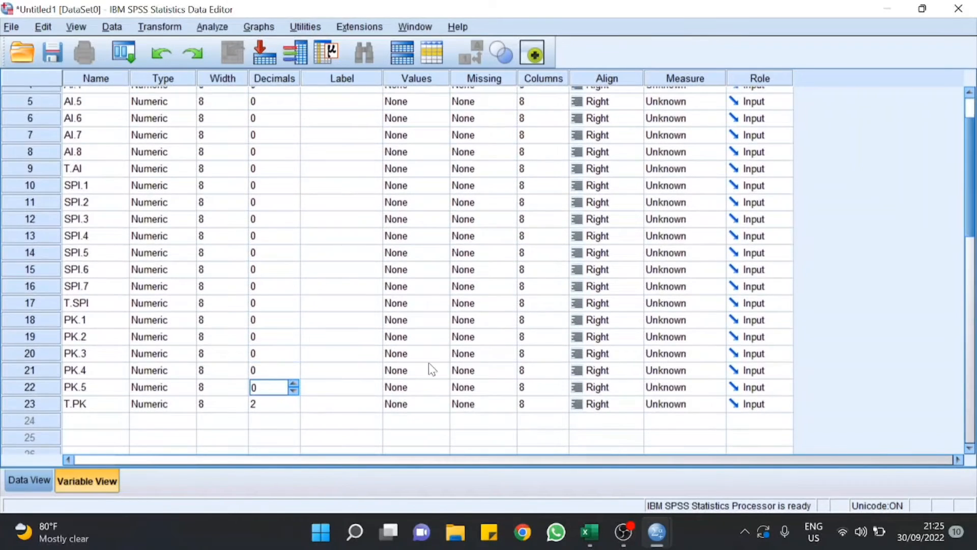
left_click(294, 406)
left_click(293, 407)
left_click(293, 407)
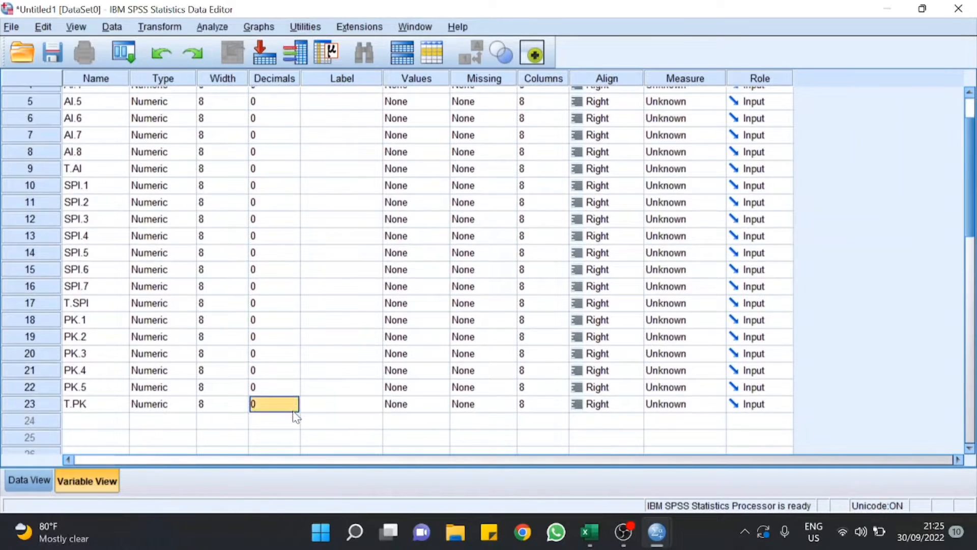
left_click(333, 419)
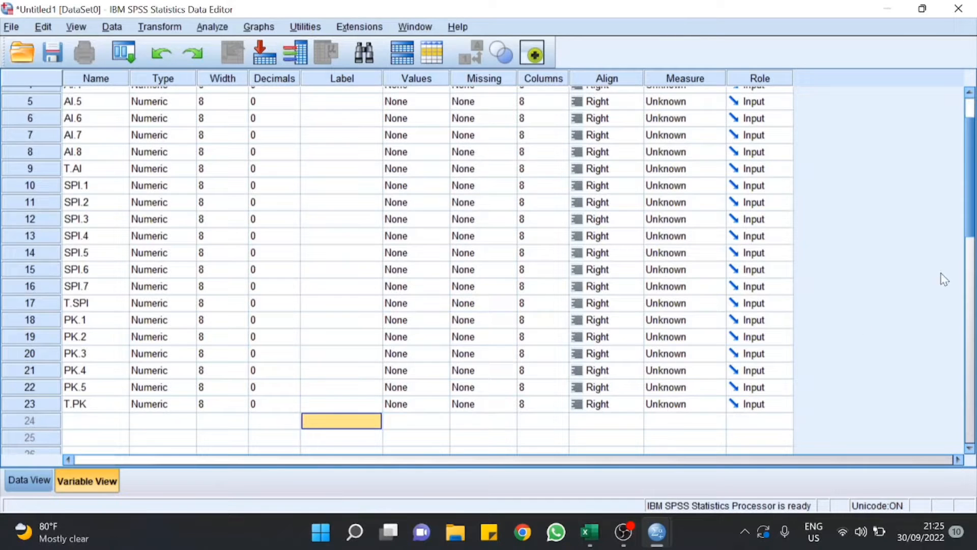
Step: Label T.AI as 'Auditor Internal'
scroll(969, 203, "up", 2)
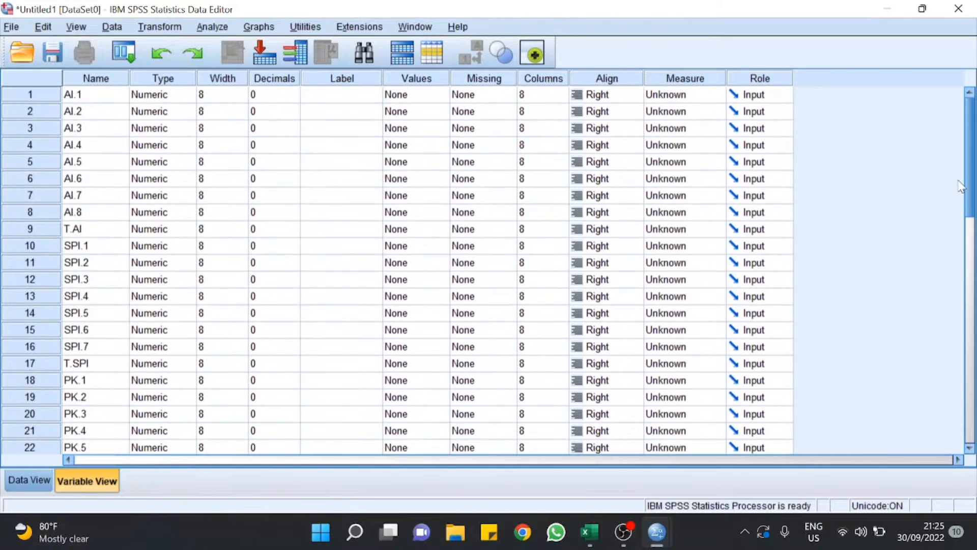
left_click(362, 111)
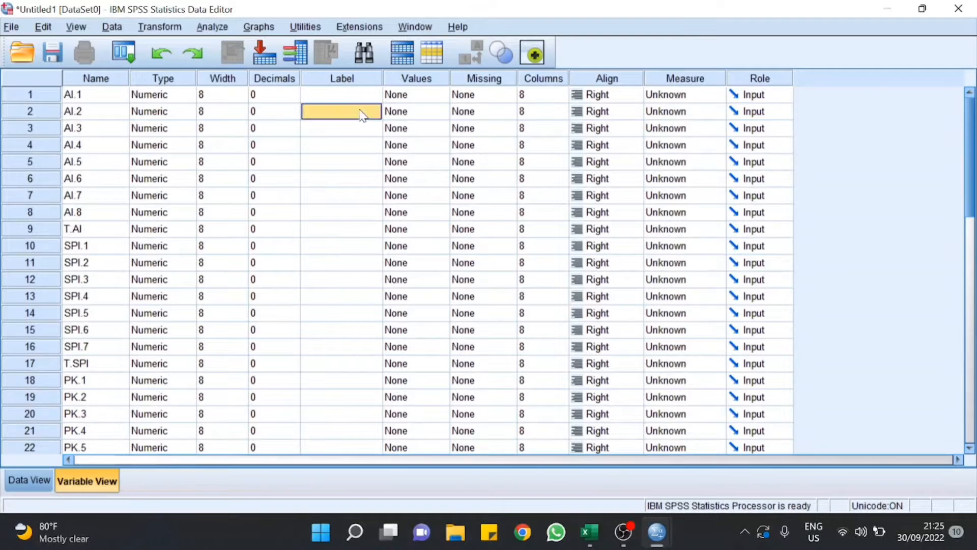
left_click(316, 230)
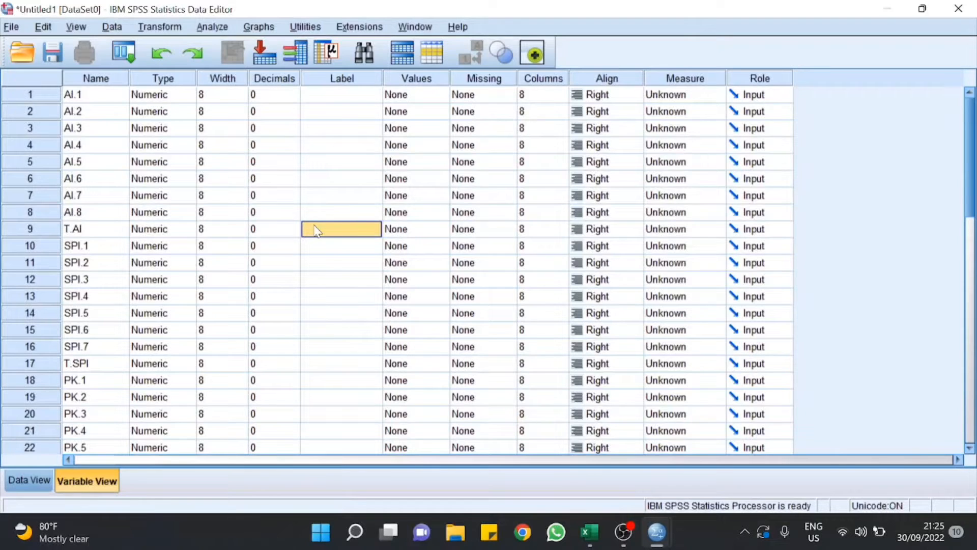
type("Audito")
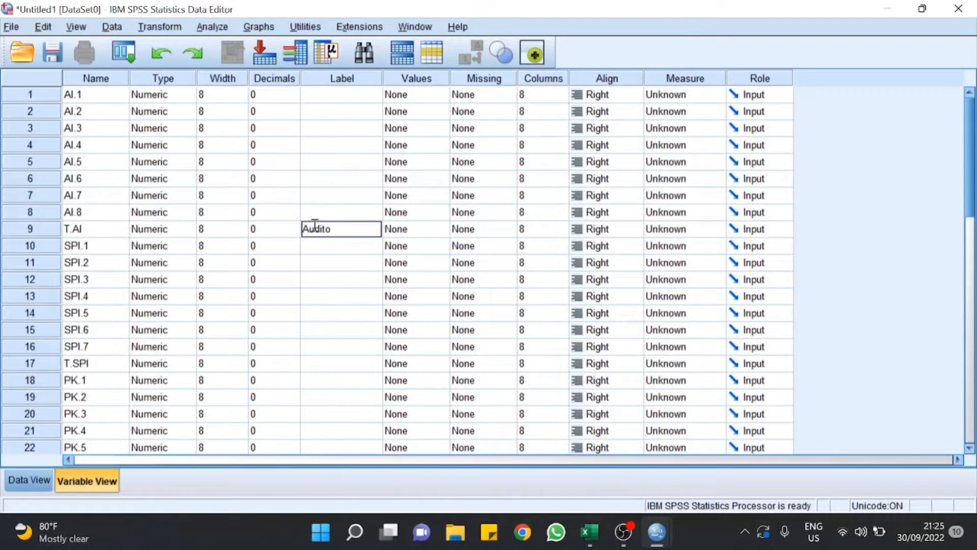
type("r Inter")
key("Return")
Step: Label T.SPI 'Sistem Pengendalian Internal' and T.PK 'Pencegahan Kecurangan'
key("Down")
key("Down")
key("Down")
key("Down")
key("Down")
key("Down")
key("Down")
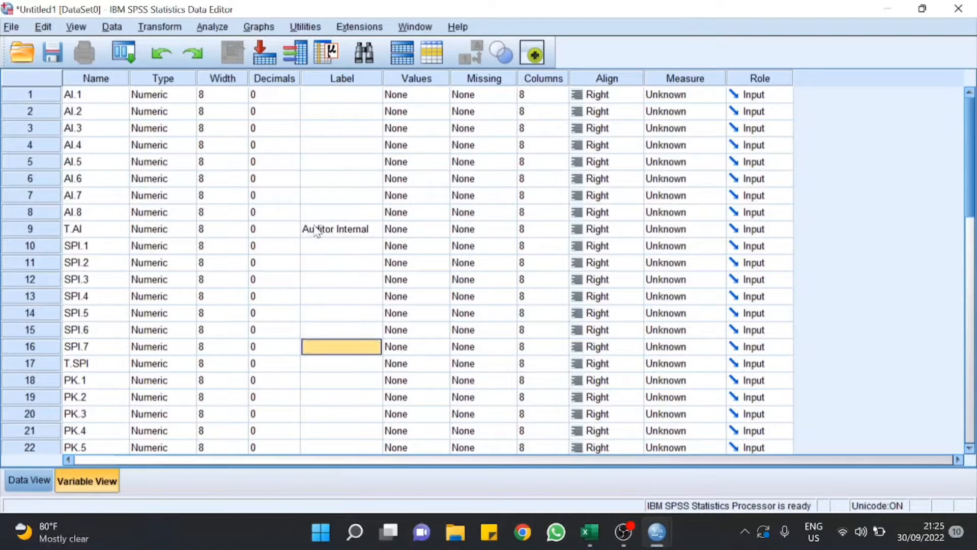
type("Sist")
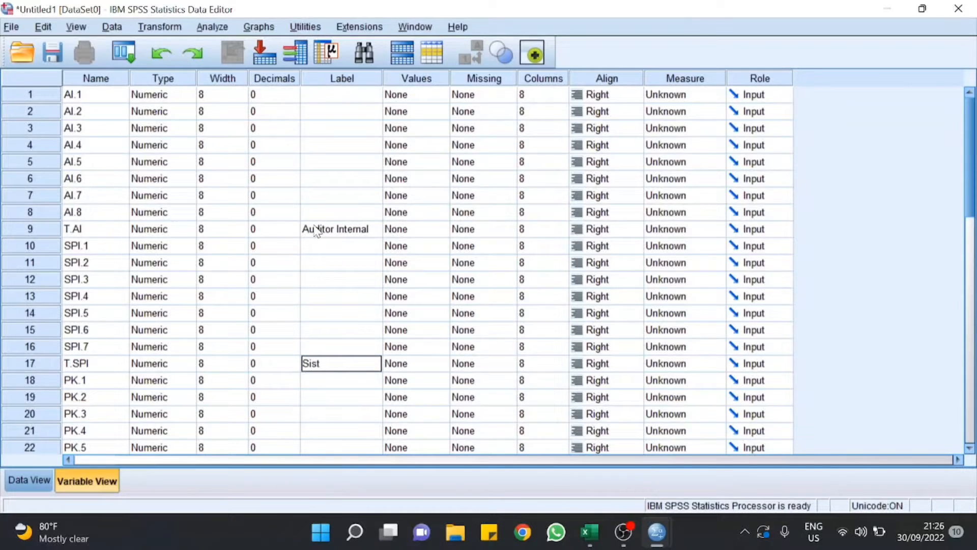
type("em")
type(" Pengendalian n")
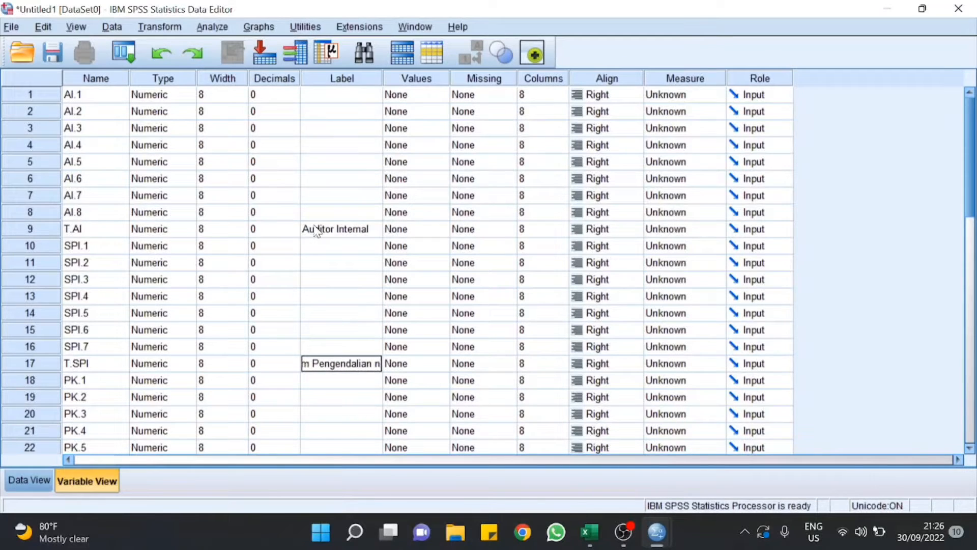
type("ternal")
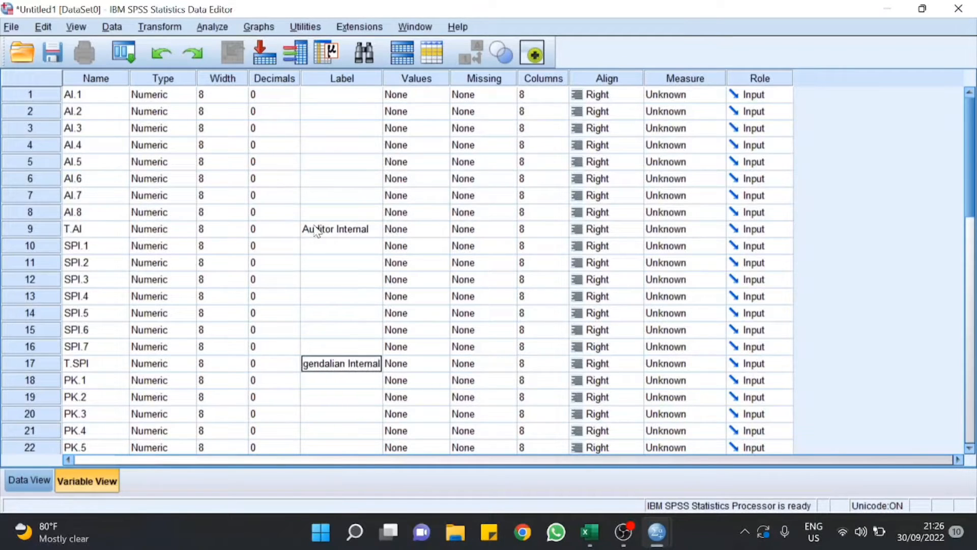
key("Return")
key("Down")
key("Down")
key("Down")
key("Down")
key("Down")
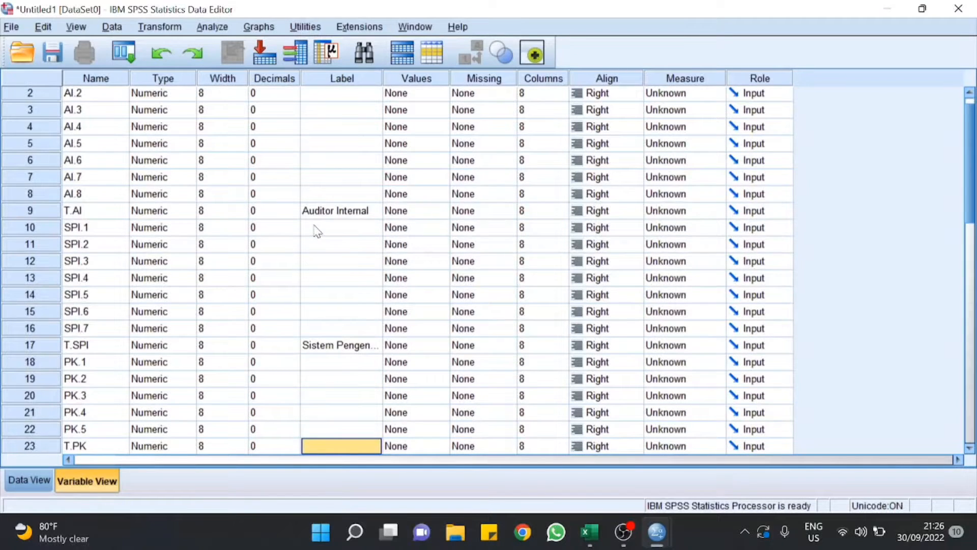
key("F2")
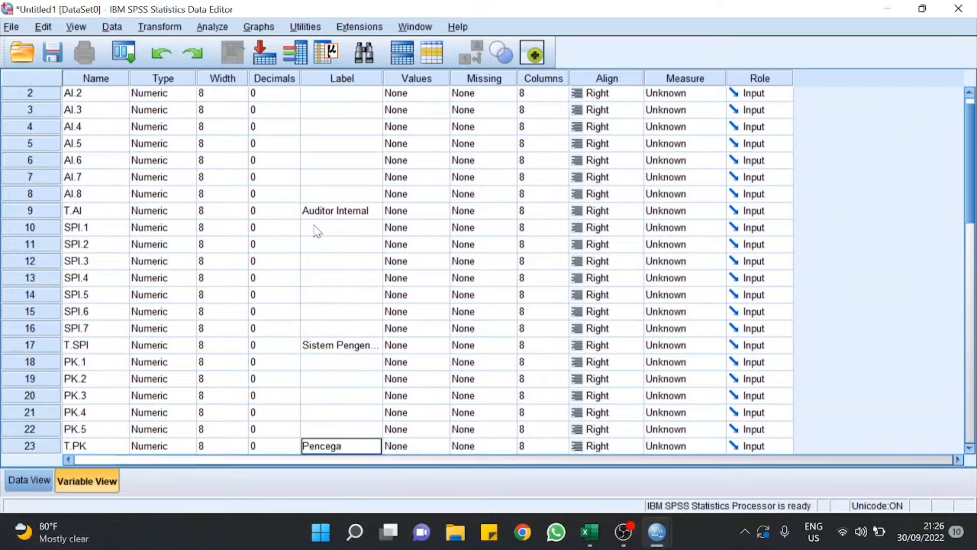
type("Pencegahan Kecurangan")
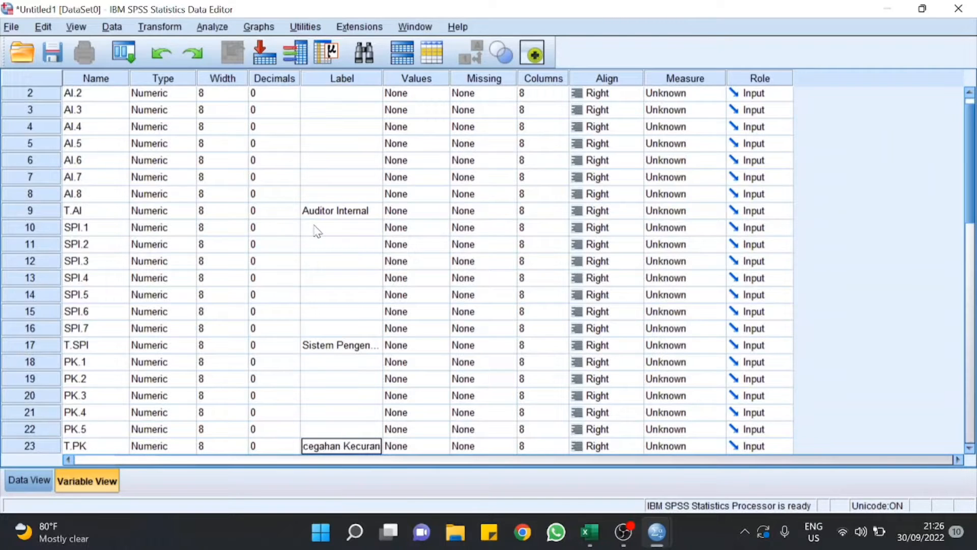
key("Return")
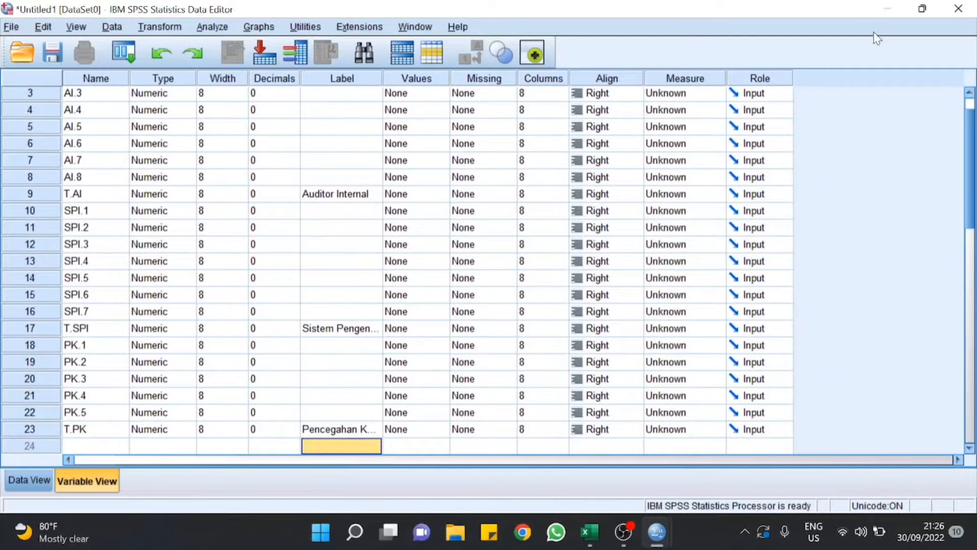
scroll(972, 138, "up", 2)
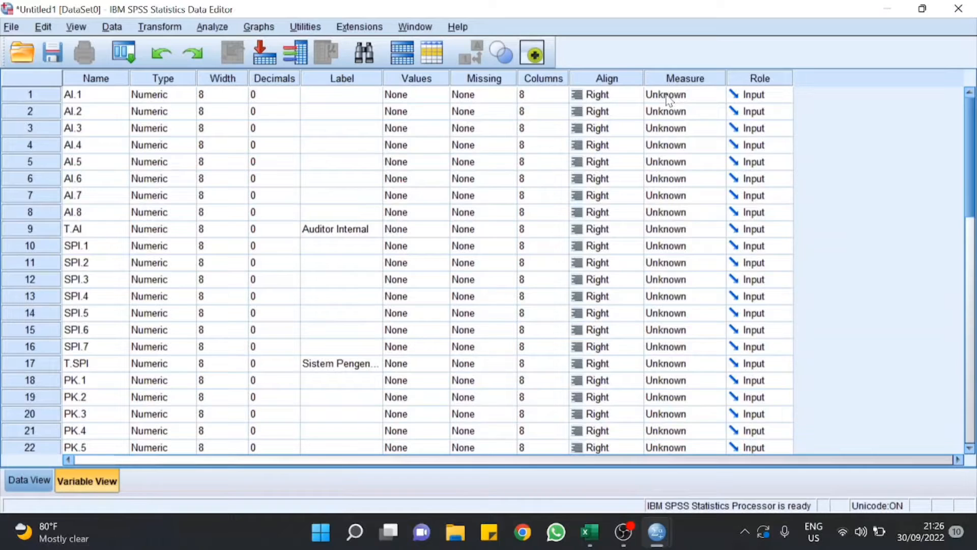
Step: Set the measurement level of AI.1–AI.8 and T.AI to Ordinal
left_click(668, 98)
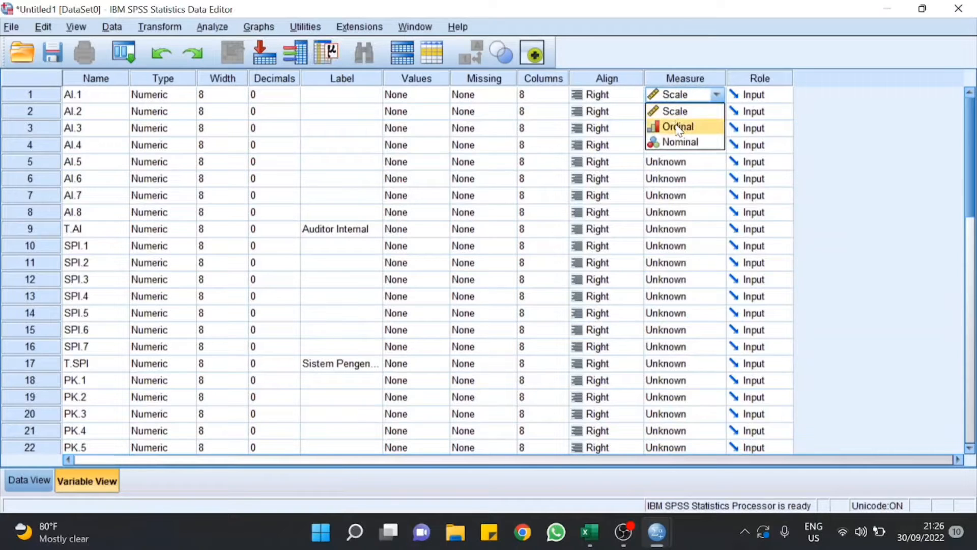
left_click(679, 127)
left_click(673, 113)
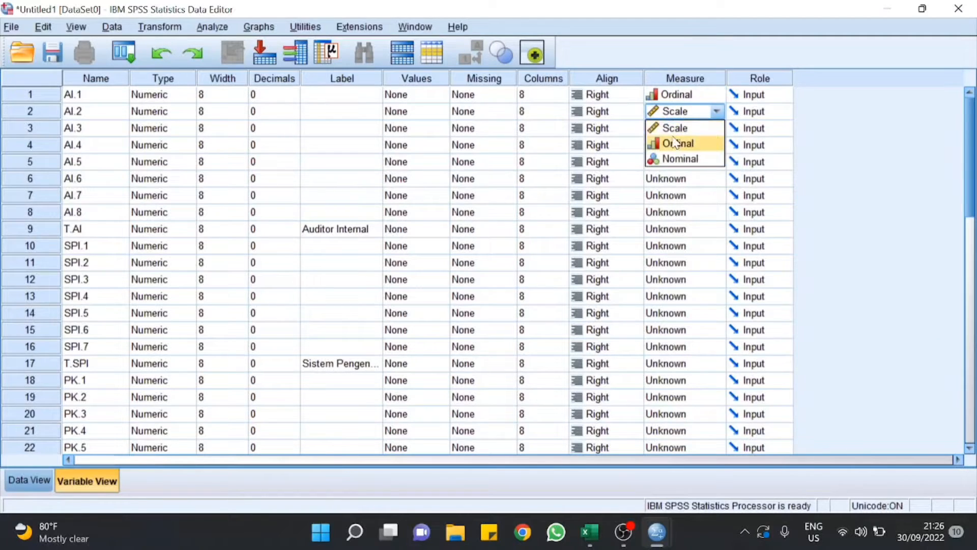
left_click(677, 144)
left_click(673, 129)
left_click(677, 160)
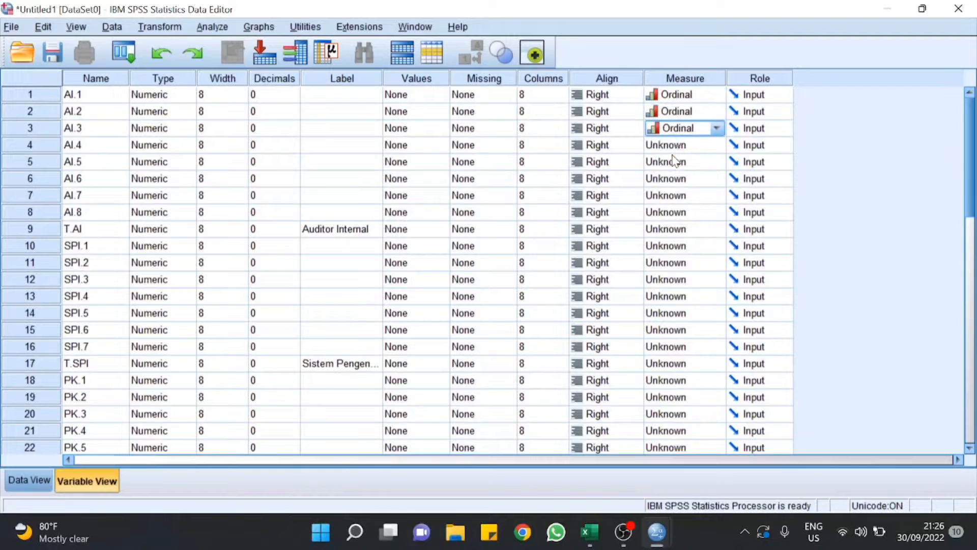
left_click(669, 149)
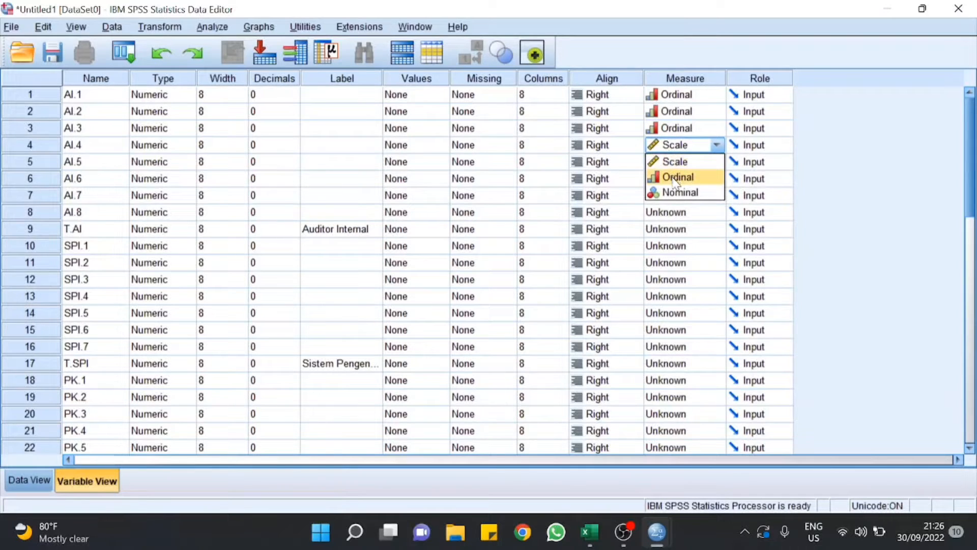
left_click(676, 179)
left_click(671, 164)
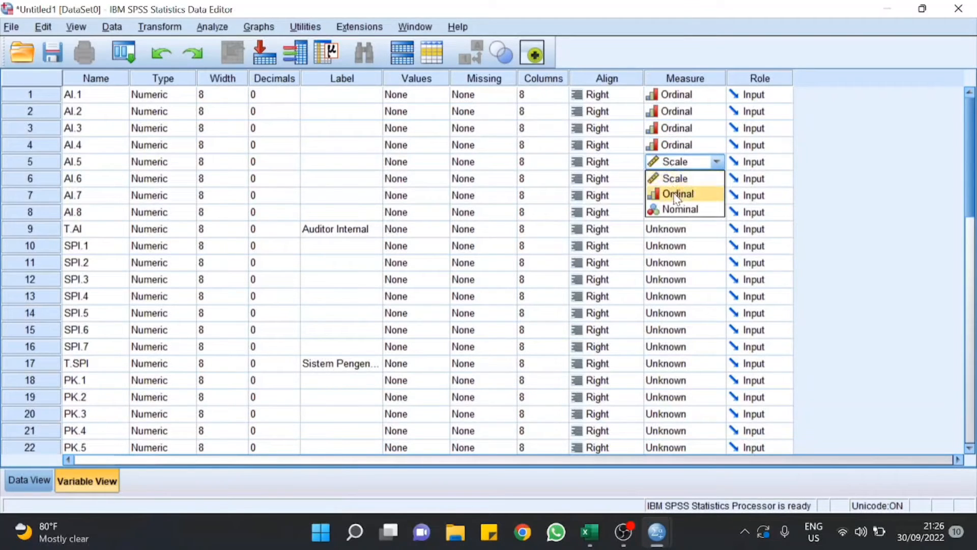
left_click(677, 195)
left_click(676, 179)
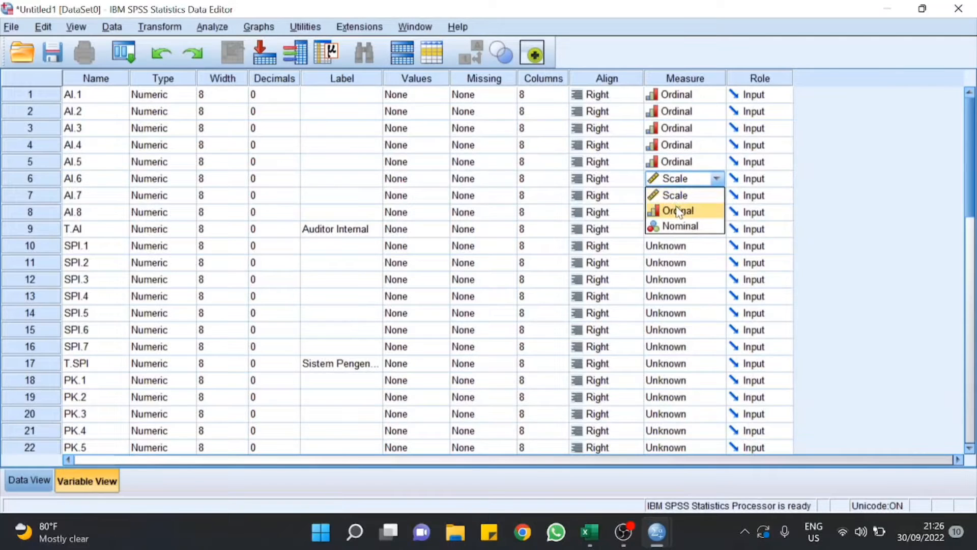
left_click(677, 212)
left_click(677, 196)
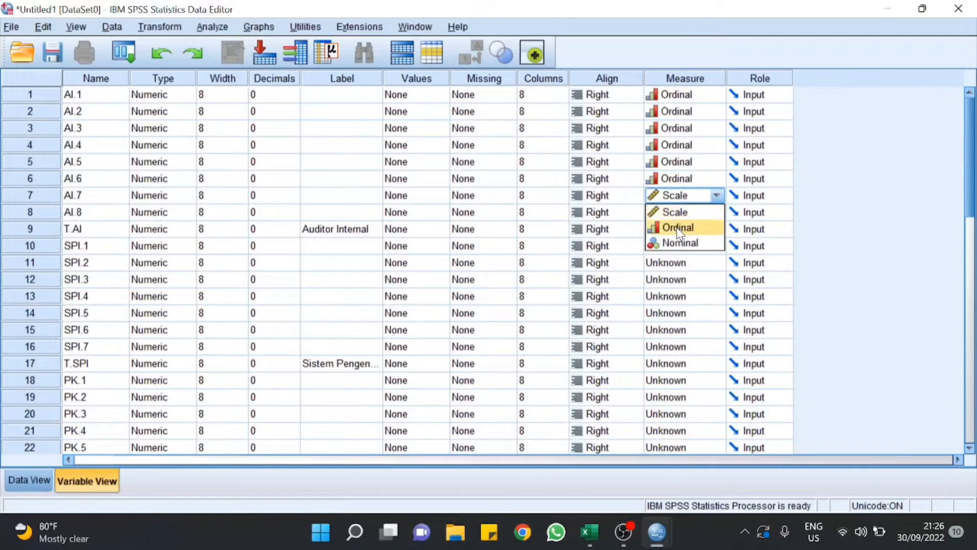
left_click(677, 228)
left_click(682, 211)
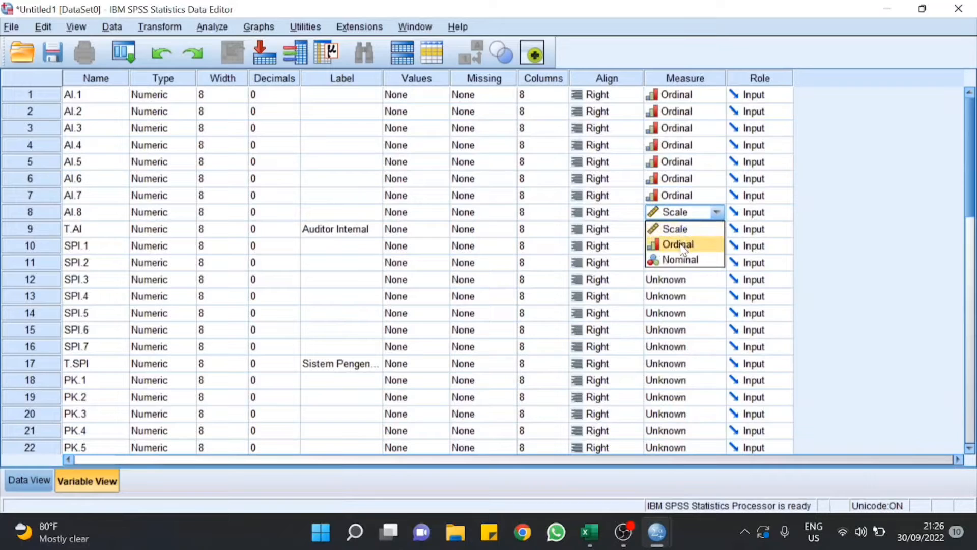
left_click(682, 244)
left_click(683, 229)
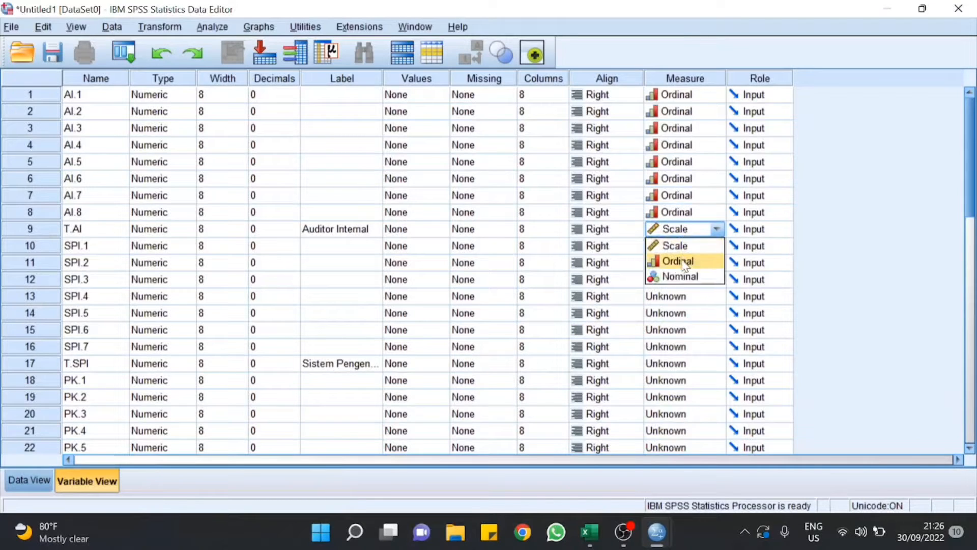
left_click(681, 260)
Step: Set the measurement level of SPI.1–SPI.7 and T.SPI to Ordinal
left_click(679, 246)
left_click(685, 285)
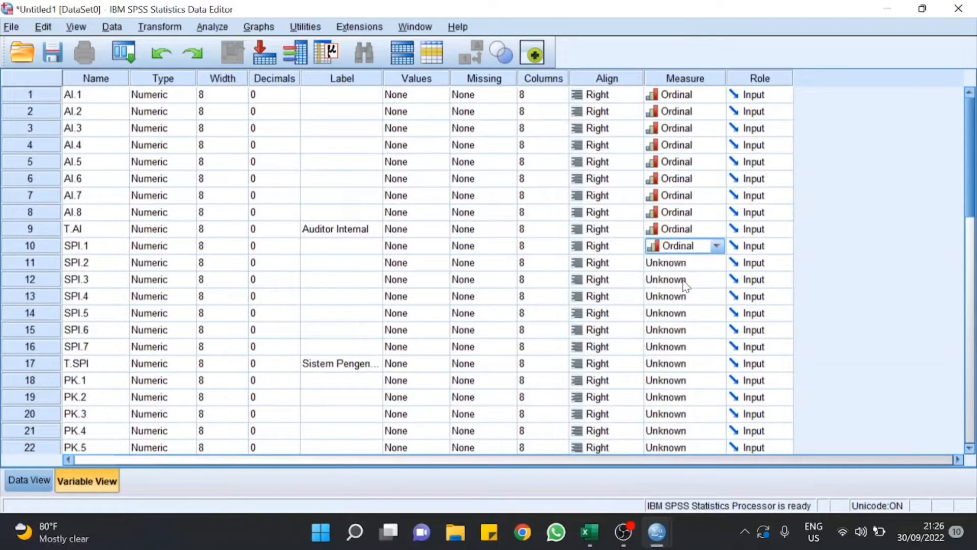
left_click(682, 263)
left_click(687, 299)
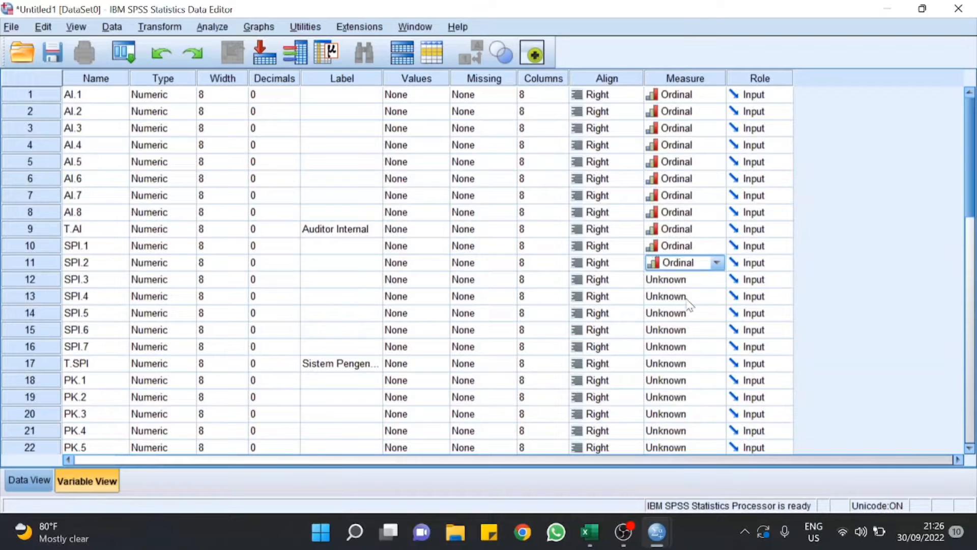
left_click(687, 279)
left_click(686, 318)
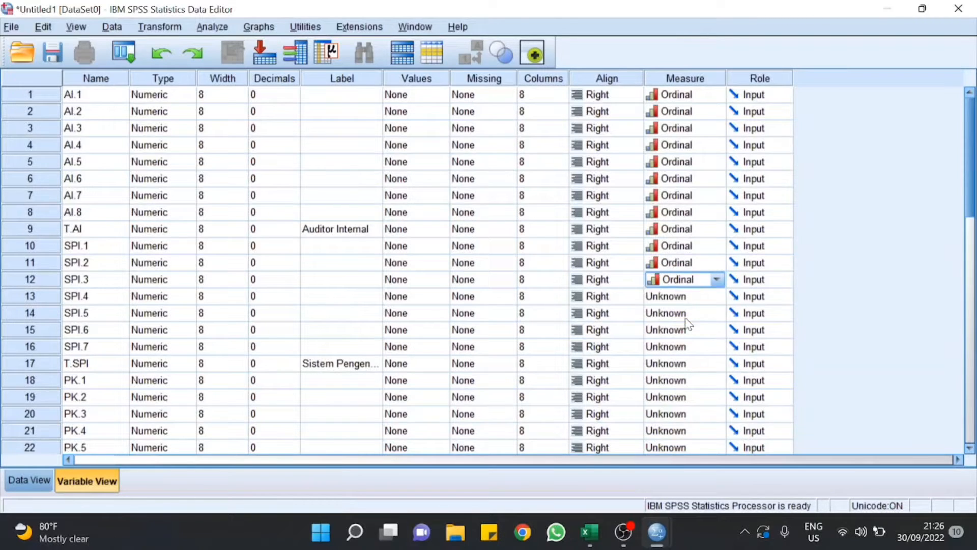
left_click(687, 297)
left_click(690, 329)
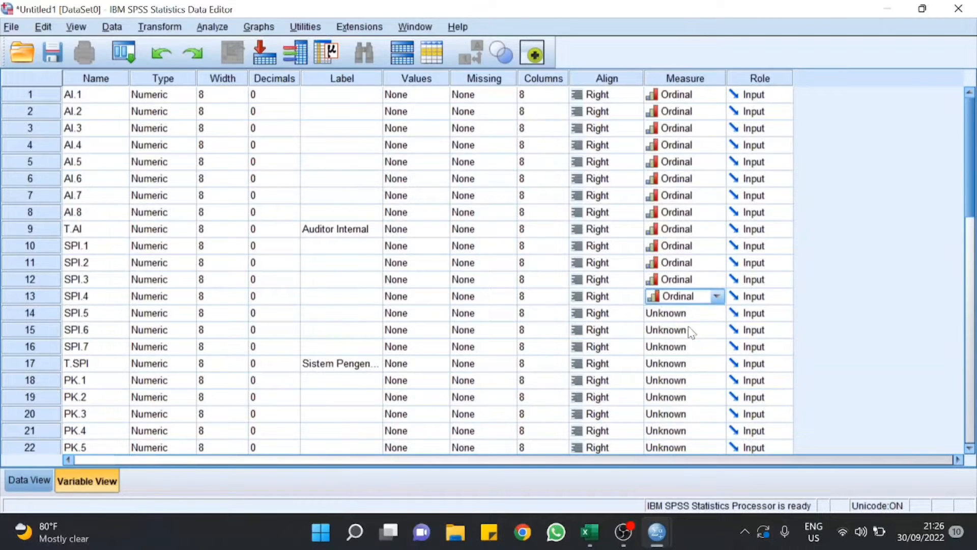
left_click(694, 320)
left_click(693, 345)
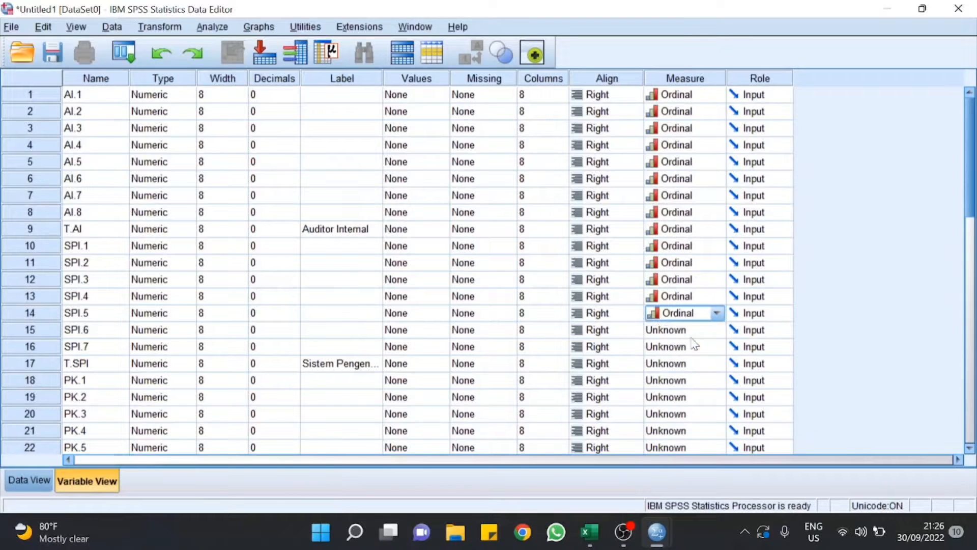
left_click(694, 331)
left_click(696, 361)
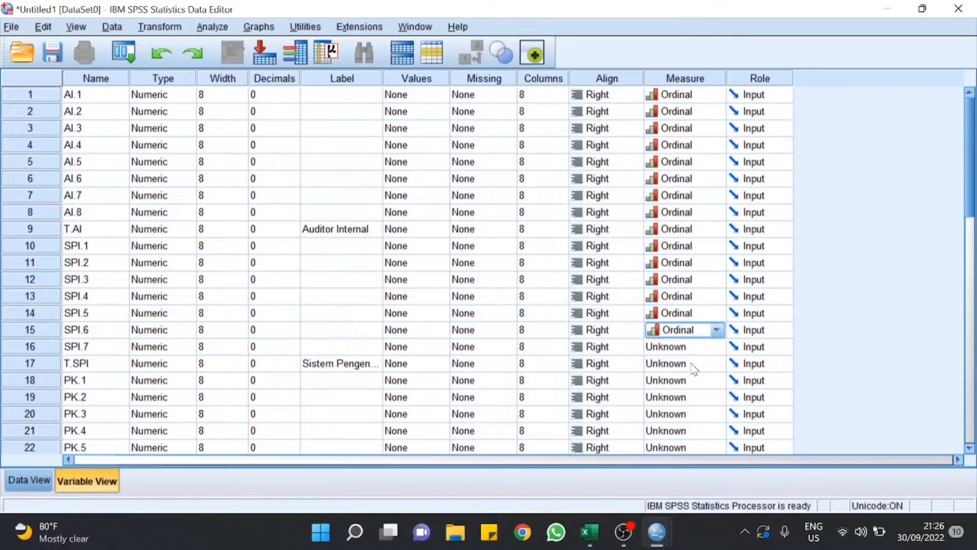
left_click(696, 354)
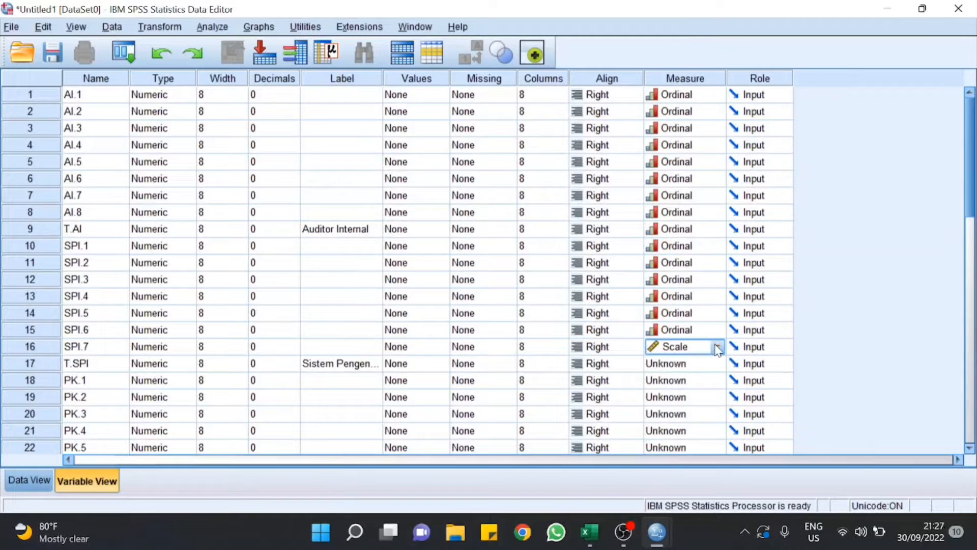
left_click(716, 347)
left_click(695, 380)
left_click(691, 363)
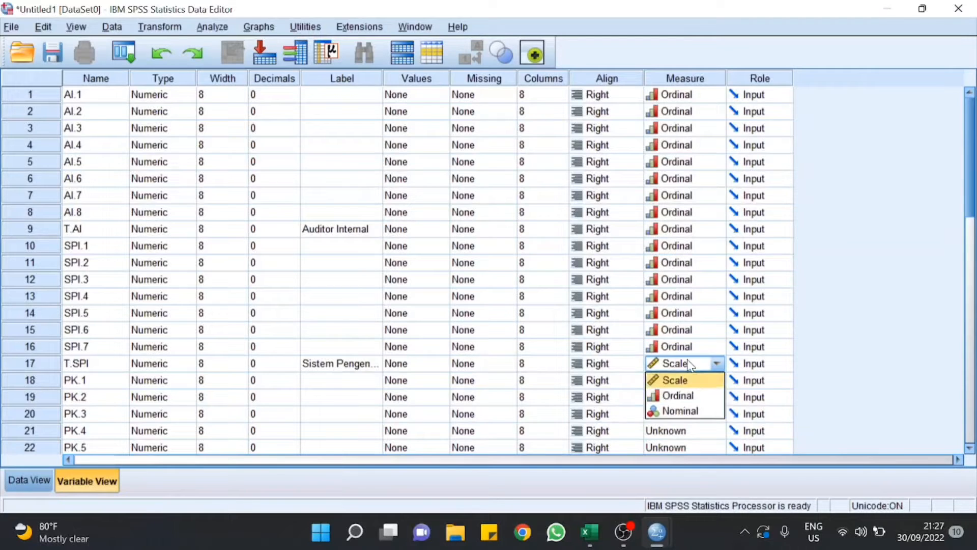
left_click(688, 394)
Step: Set the measurement level of PK.1–PK.5 and T.PK to Ordinal
left_click(688, 380)
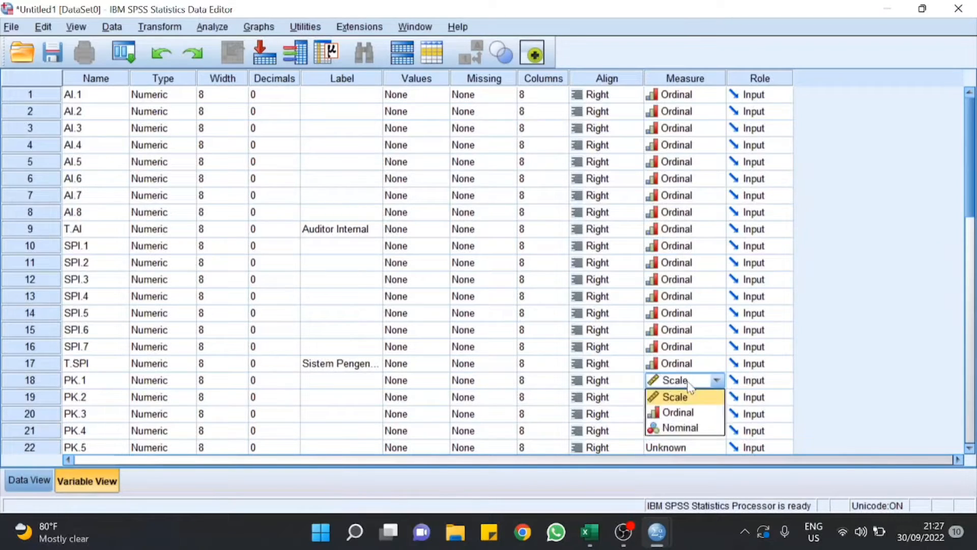
left_click(688, 413, "shift")
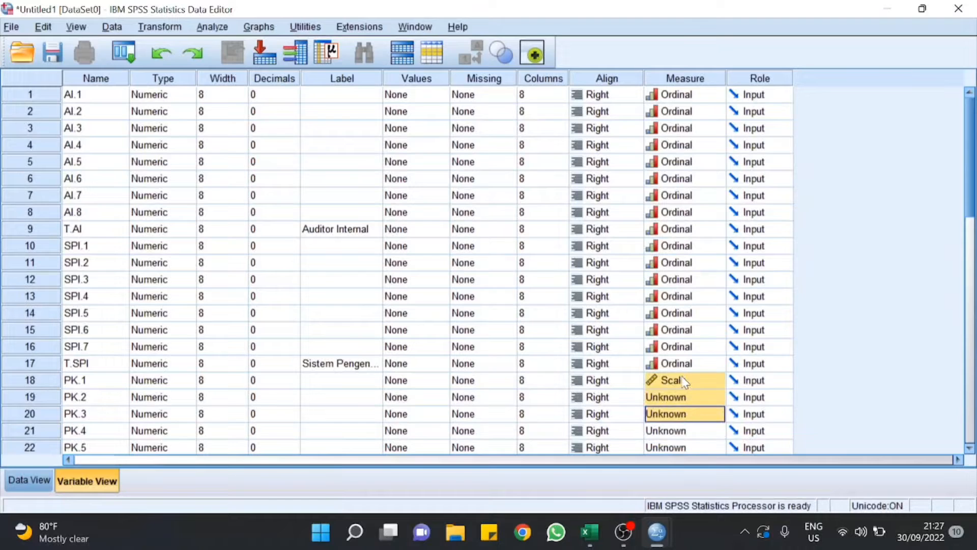
left_click(684, 382)
left_click(682, 411)
left_click(685, 398)
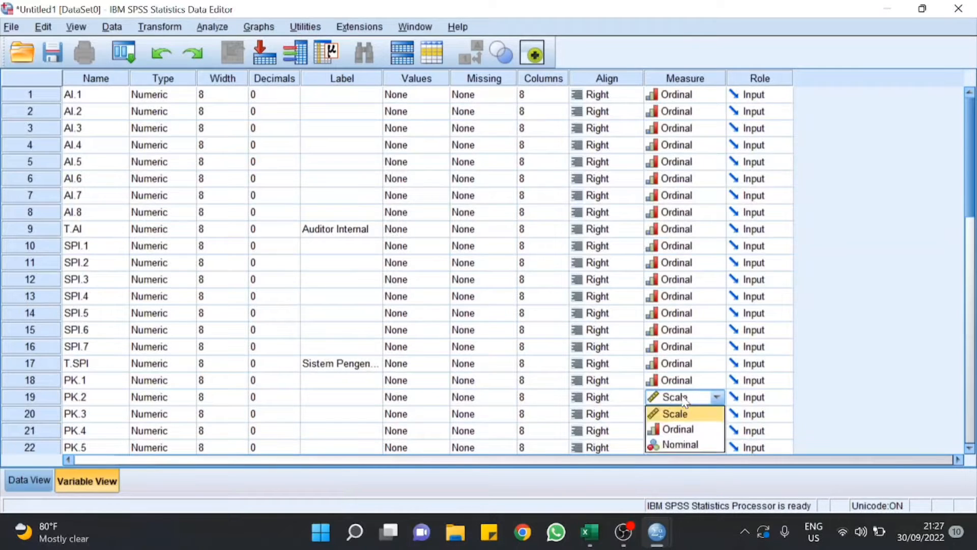
left_click(682, 429)
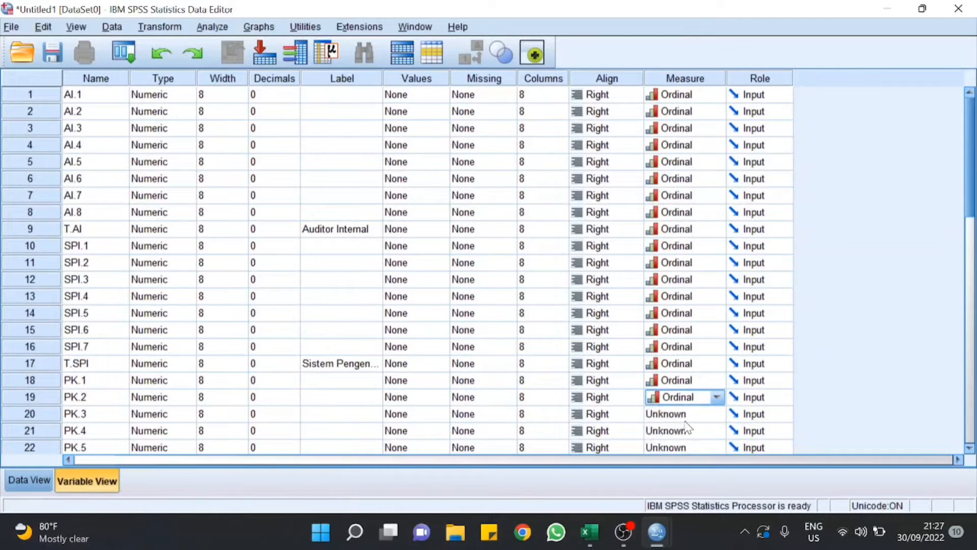
left_click(685, 420)
left_click(717, 414)
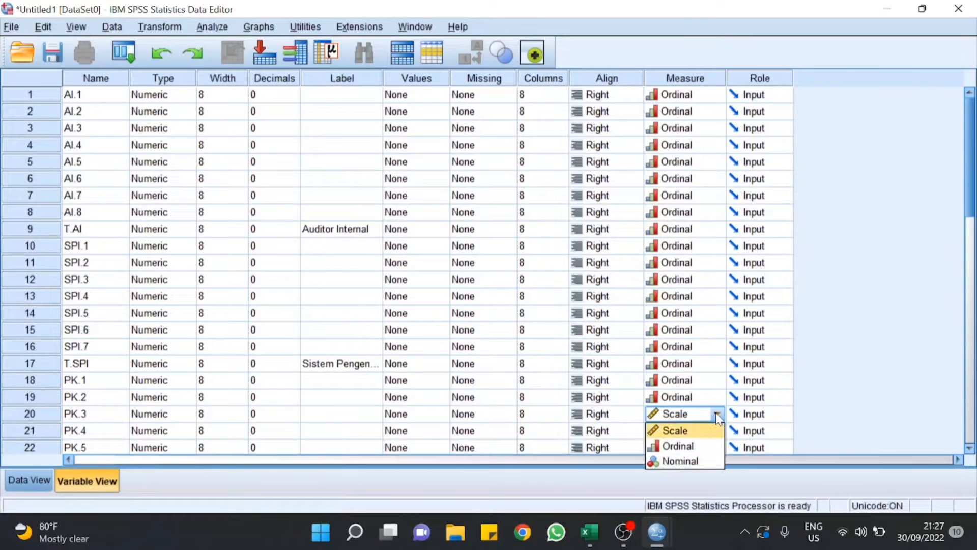
left_click(702, 445)
left_click(703, 432)
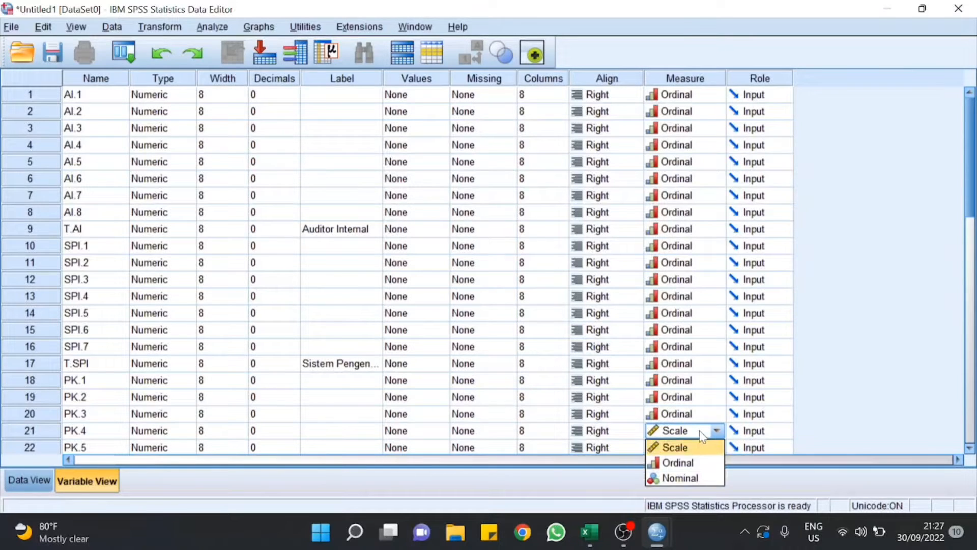
left_click(692, 463)
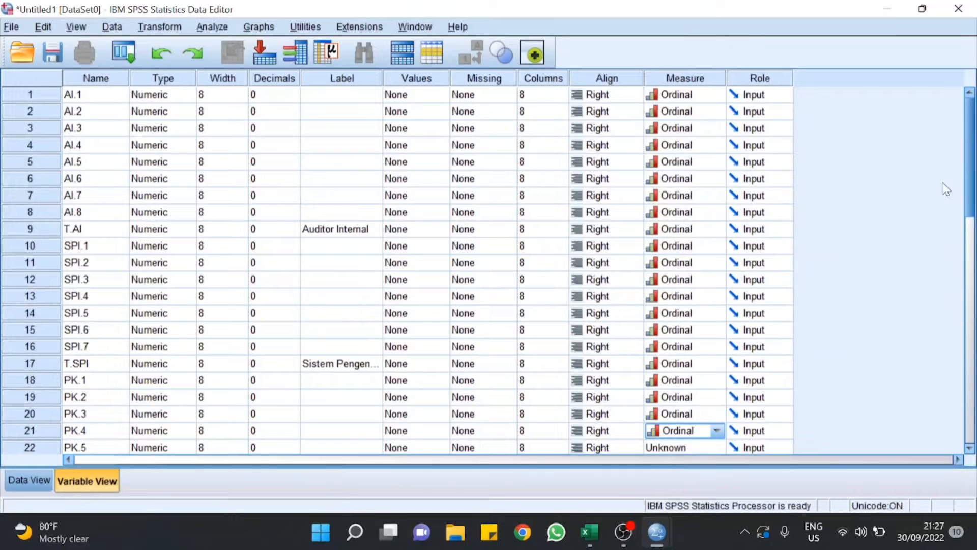
scroll(687, 333, "down", 3)
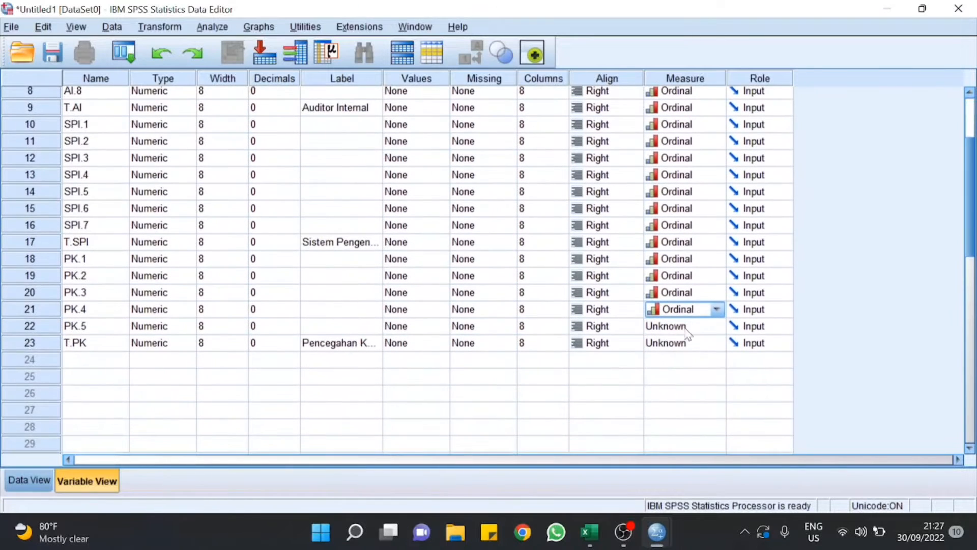
left_click(680, 328)
left_click(678, 356)
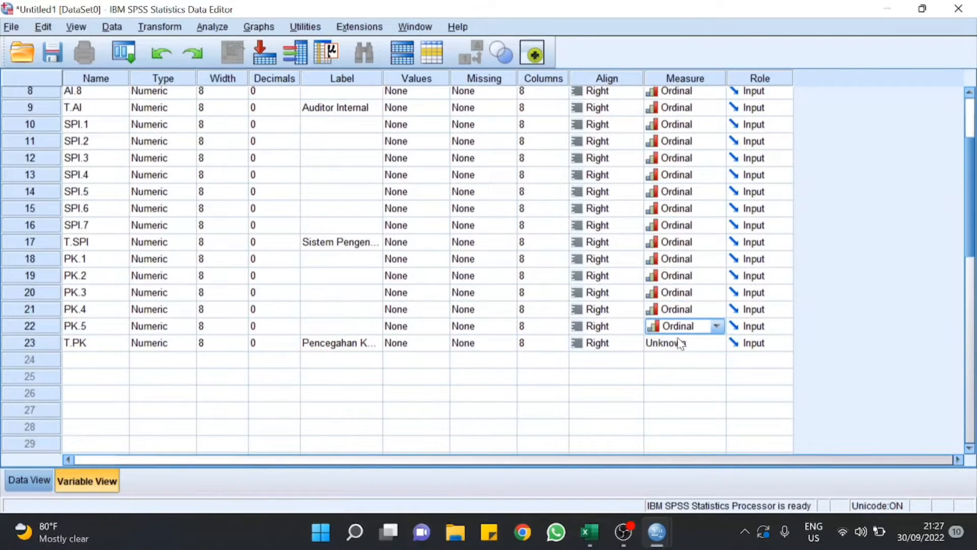
left_click(680, 342)
left_click(680, 360)
left_click(678, 346)
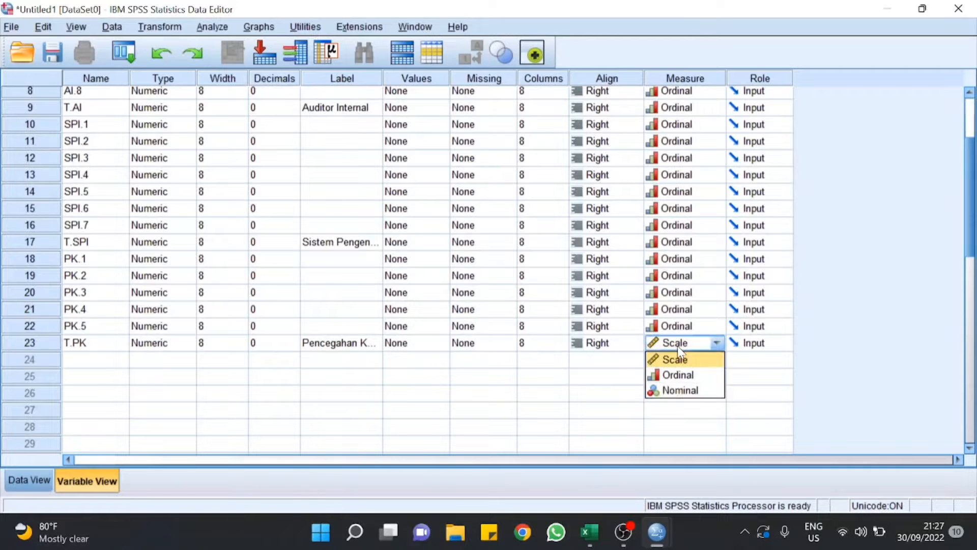
left_click(679, 375)
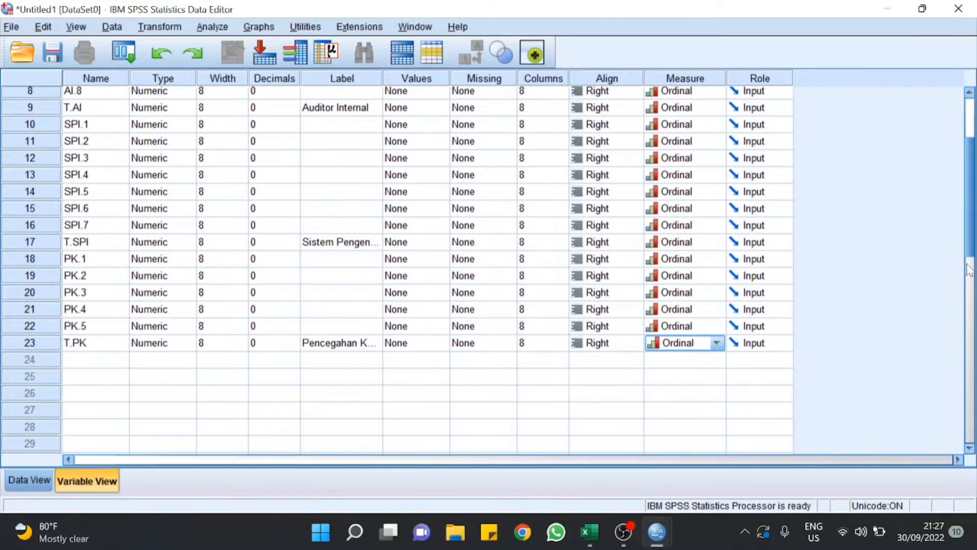
scroll(972, 262, "up", 1)
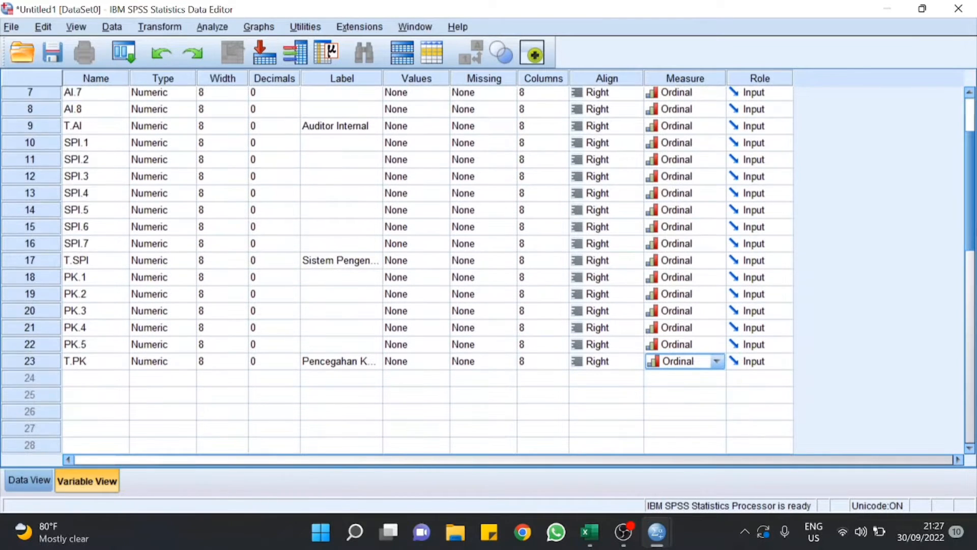
scroll(961, 204, "up", 4)
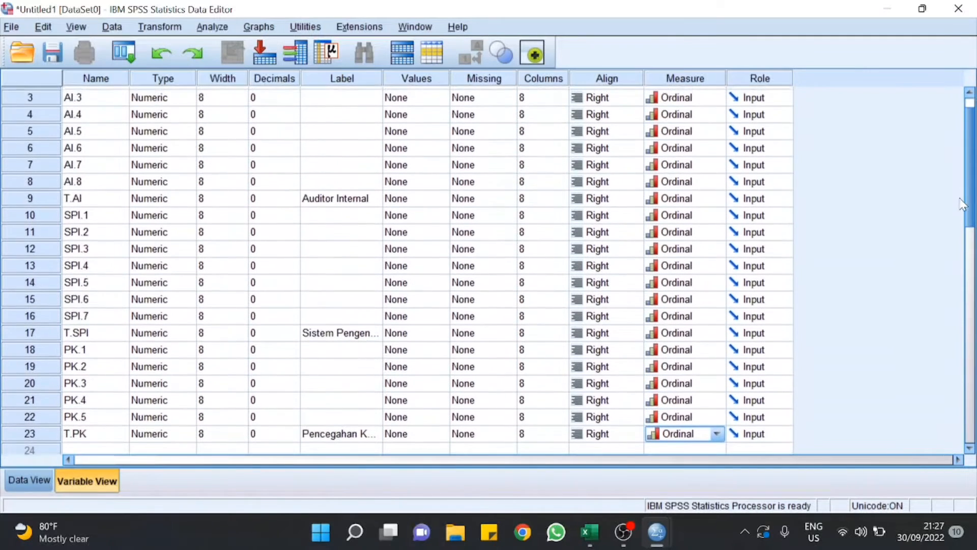
scroll(961, 203, "up", 2)
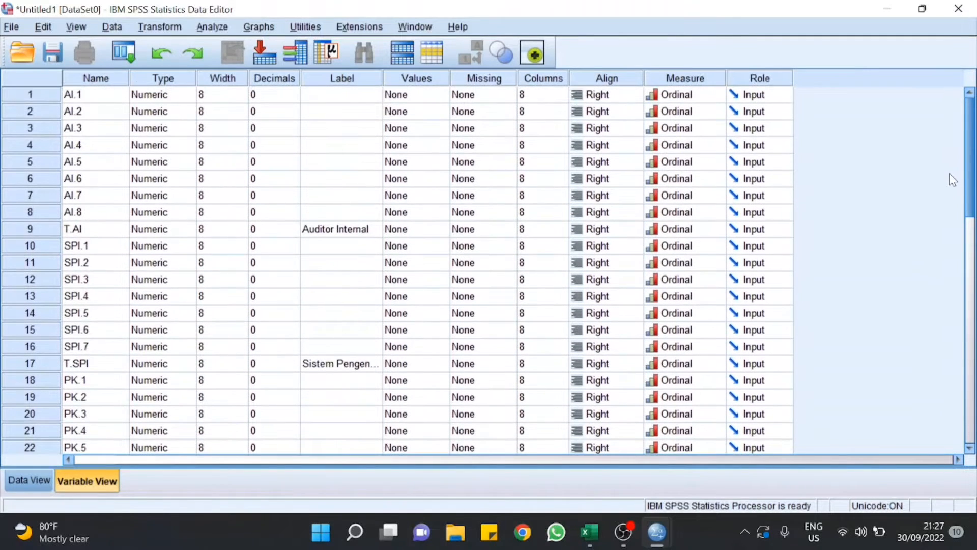
scroll(950, 191, "down", 3)
Step: Switch to Data View, select the first AI.1 cell as paste start, and bring up the Excel workbook
scroll(959, 204, "up", 3)
scroll(974, 190, "down", 2)
scroll(974, 190, "up", 2)
left_click(40, 478)
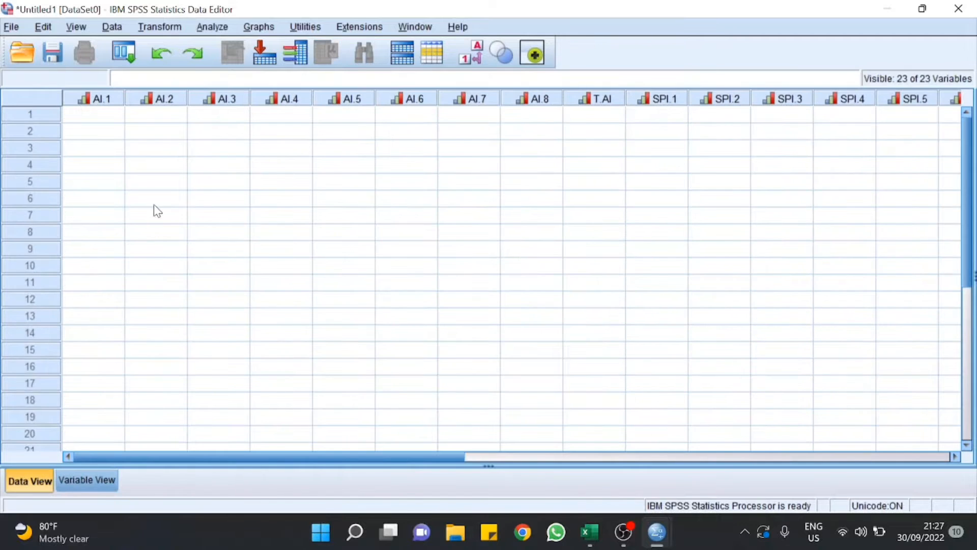
left_click_drag(282, 454, 219, 417)
left_click(100, 114)
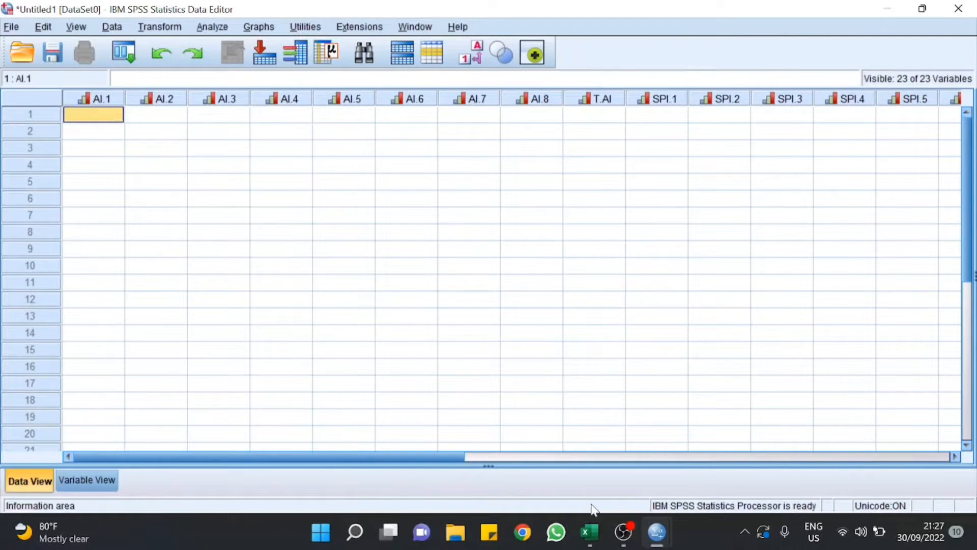
left_click(589, 531)
Step: Copy the respondents' scores B6:X15 from the TABULASI DATA PRIMER sheet and return to SPSS
left_click(329, 366)
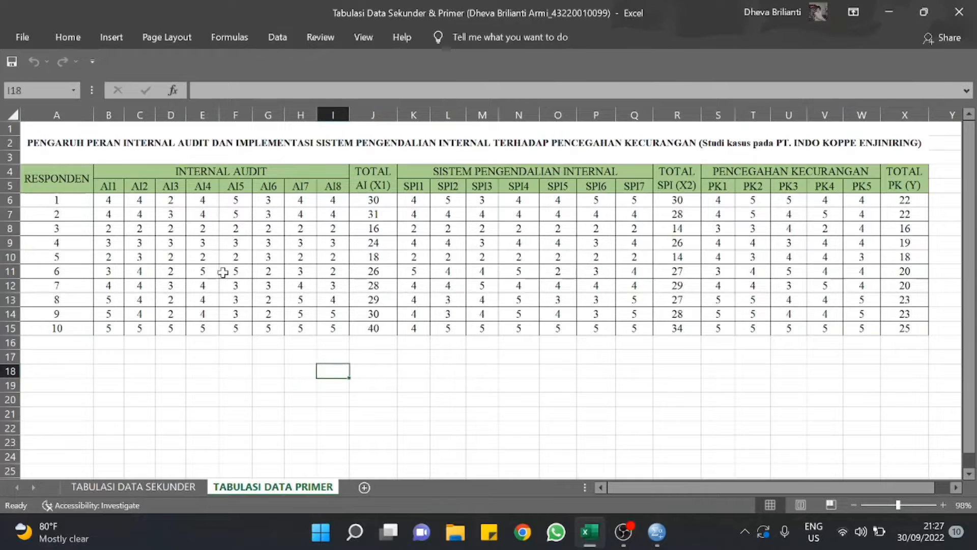
left_click_drag(108, 205, 907, 328)
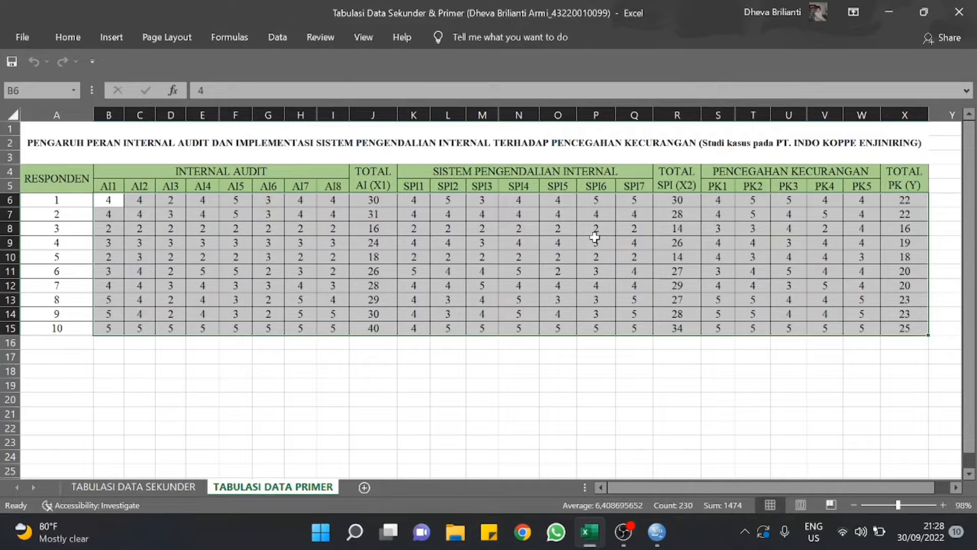
key("ctrl+c")
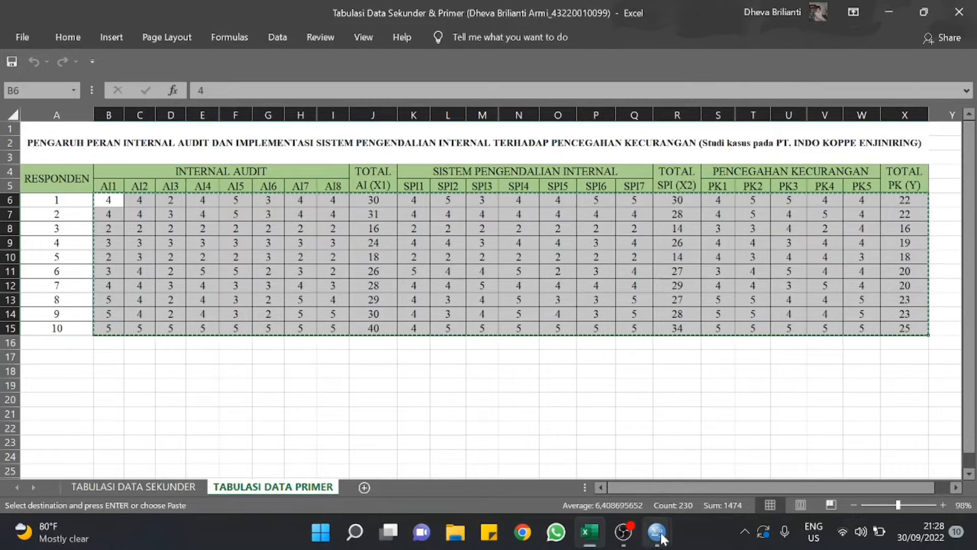
mouse_move(657, 532)
left_click(599, 455)
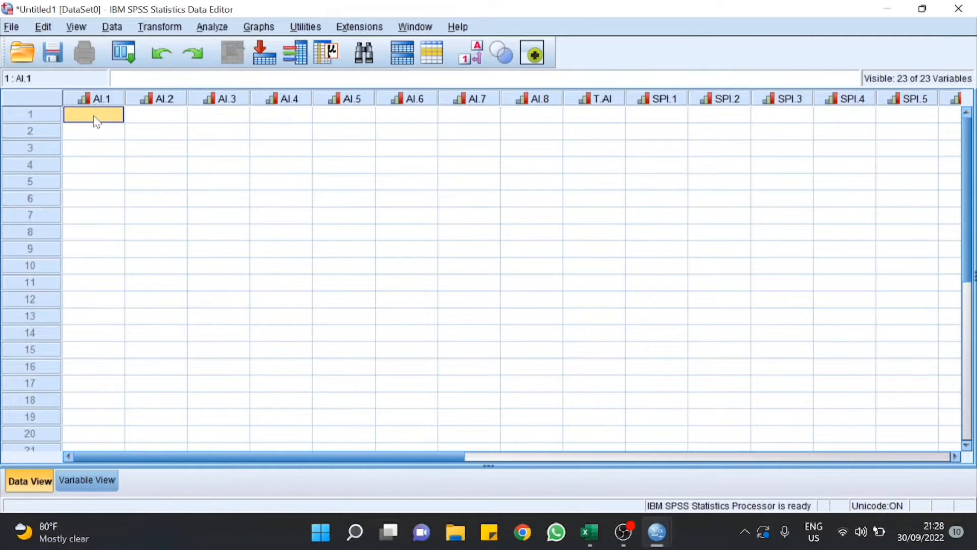
Step: Paste the ten respondents' scores into the grid starting at the first AI.1 cell
key("ctrl+v")
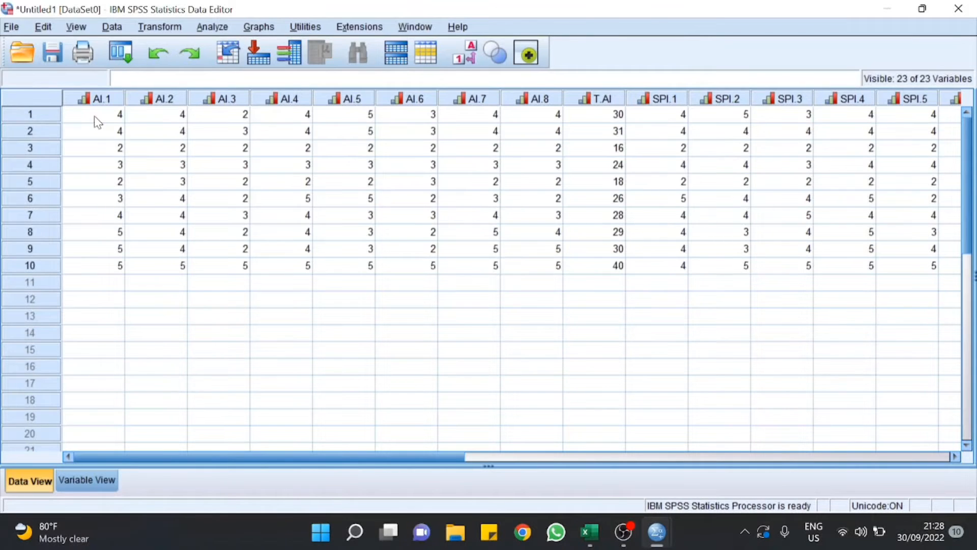
left_click_drag(275, 457, 227, 427)
left_click(213, 28)
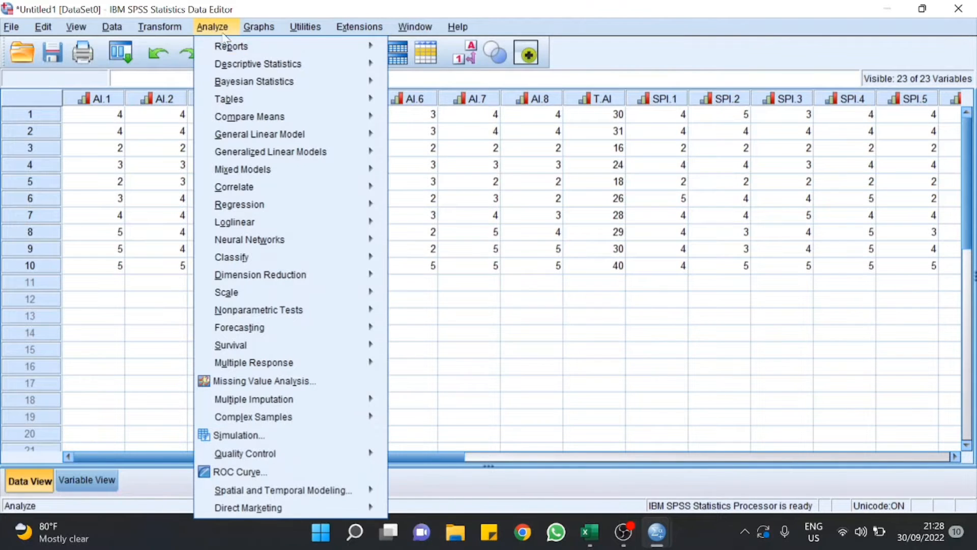
Step: Run Pearson bivariate correlations on AI.1–AI.8 and the Auditor Internal total
mouse_move(340, 190)
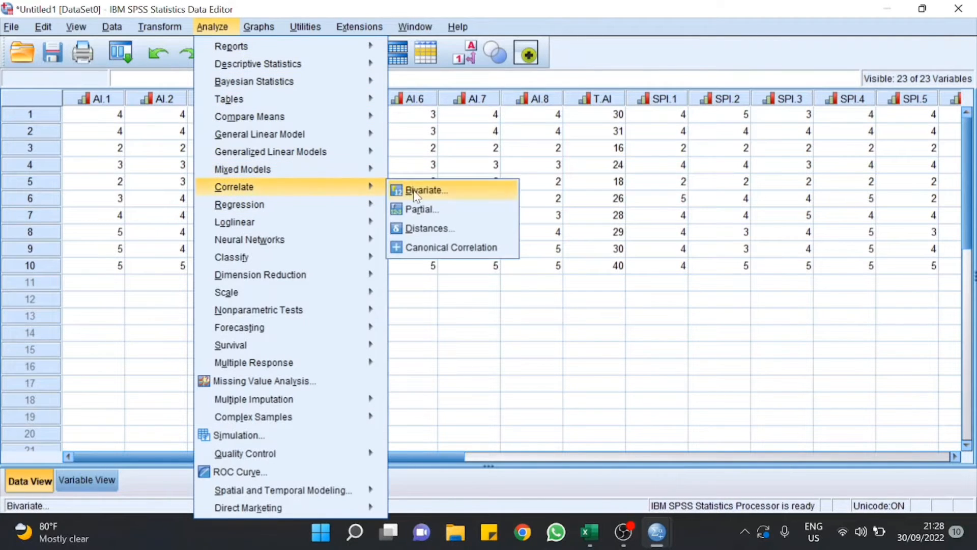
left_click(448, 198)
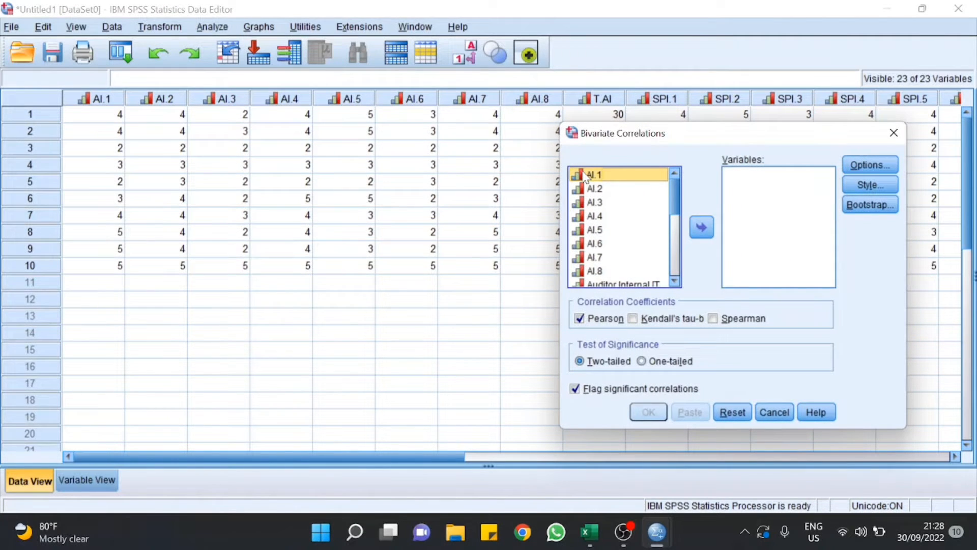
key("shift+Down")
key("shift+Down")
key("shift+Down")
key("shift+Down")
key("shift+Down")
key("shift+Down")
key("shift+Down")
key("shift+Down")
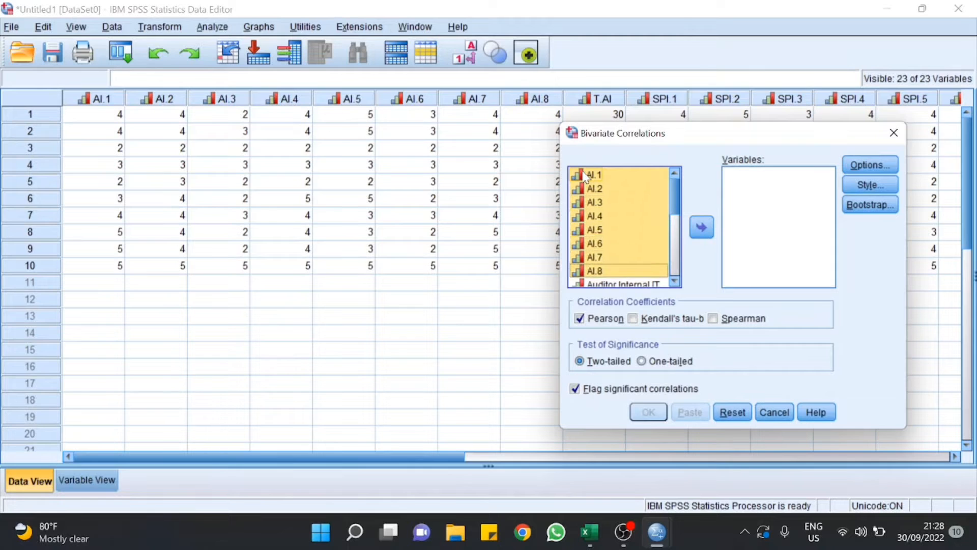
left_click(703, 227)
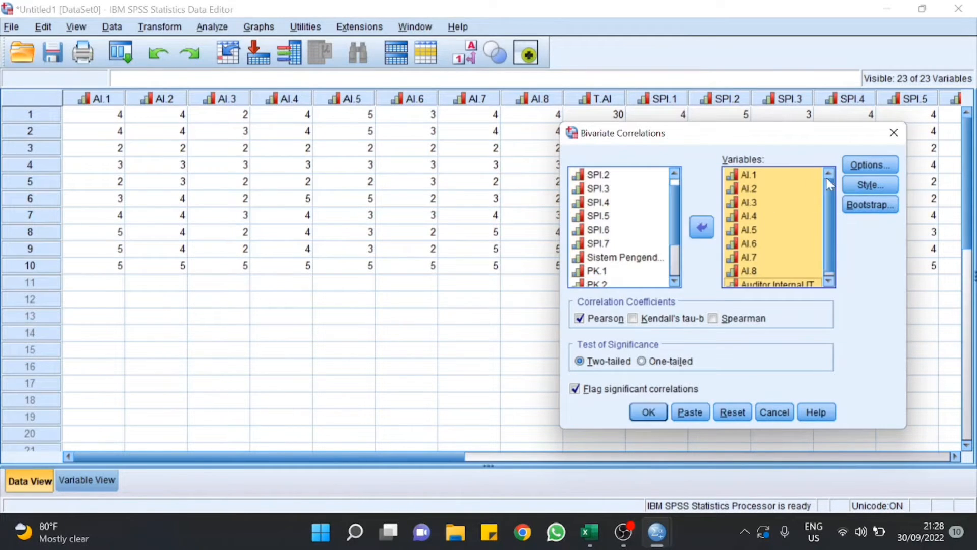
left_click(647, 412)
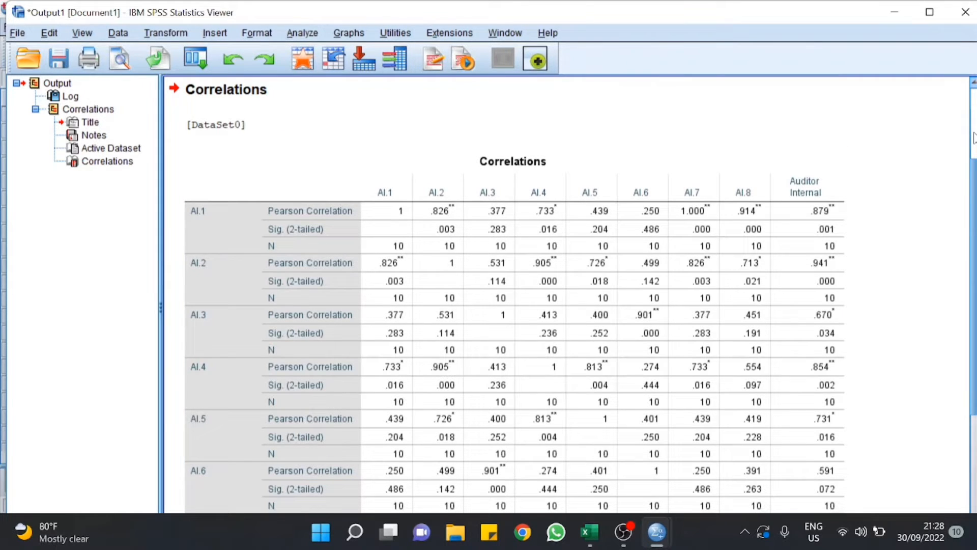
Step: Reopen Bivariate Correlations and remove AI.1–AI.8 and Auditor Internal from Variables
left_click(894, 21)
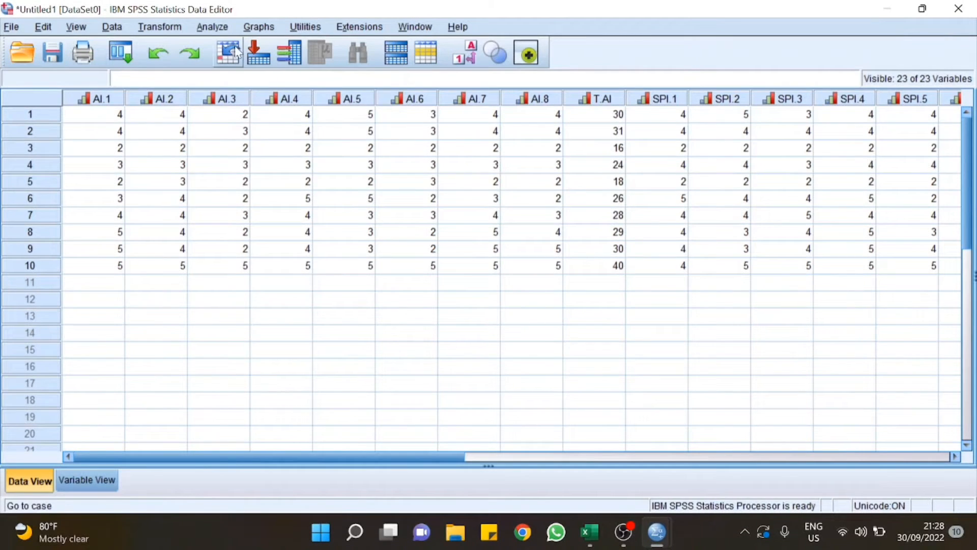
left_click(209, 29)
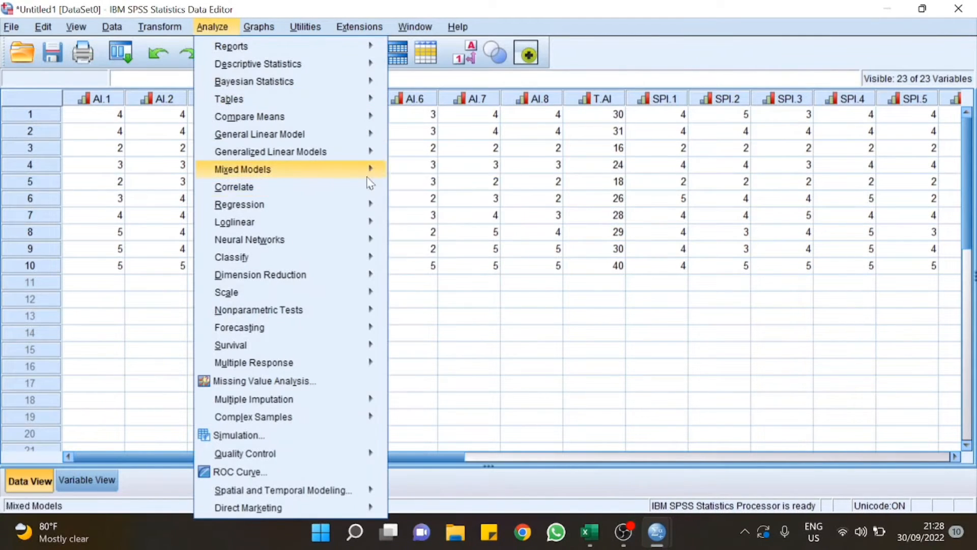
left_click(404, 190)
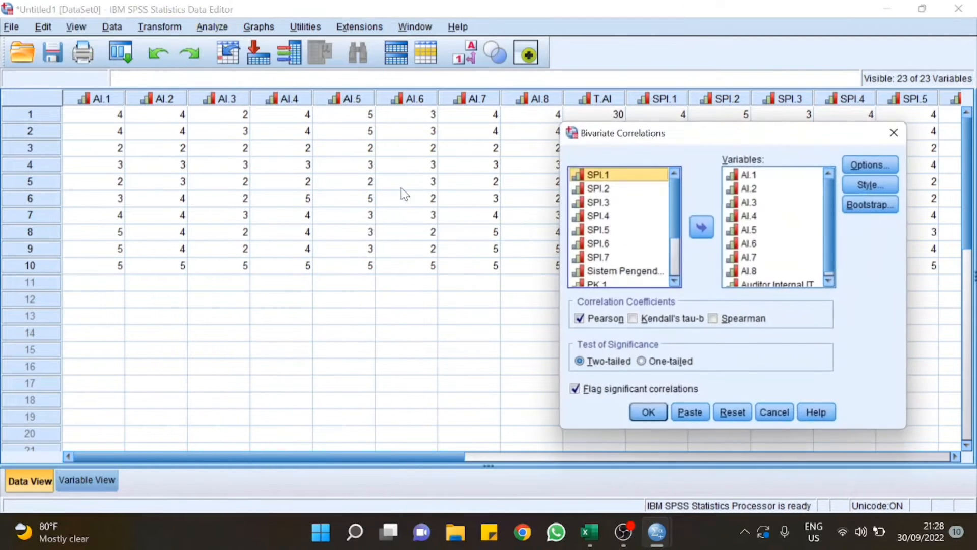
left_click(729, 175)
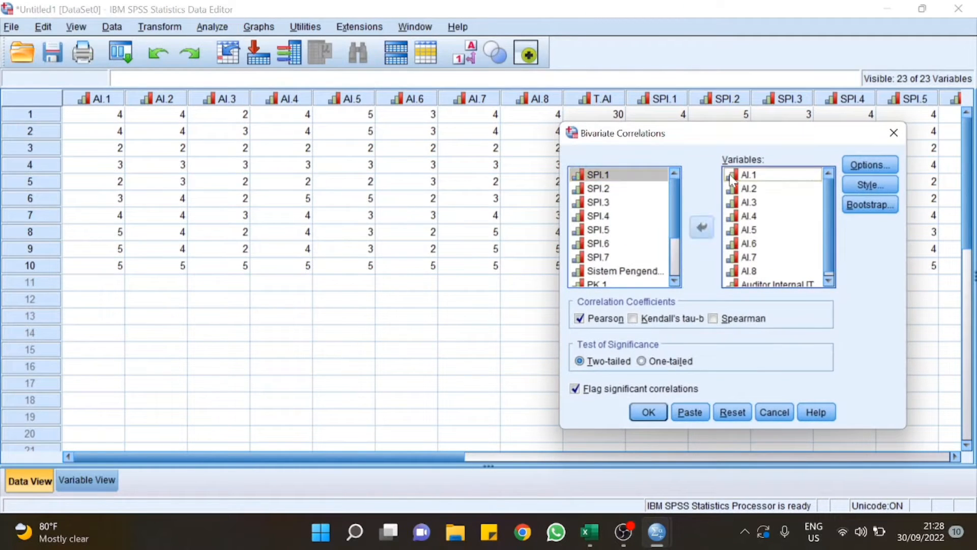
key("Down")
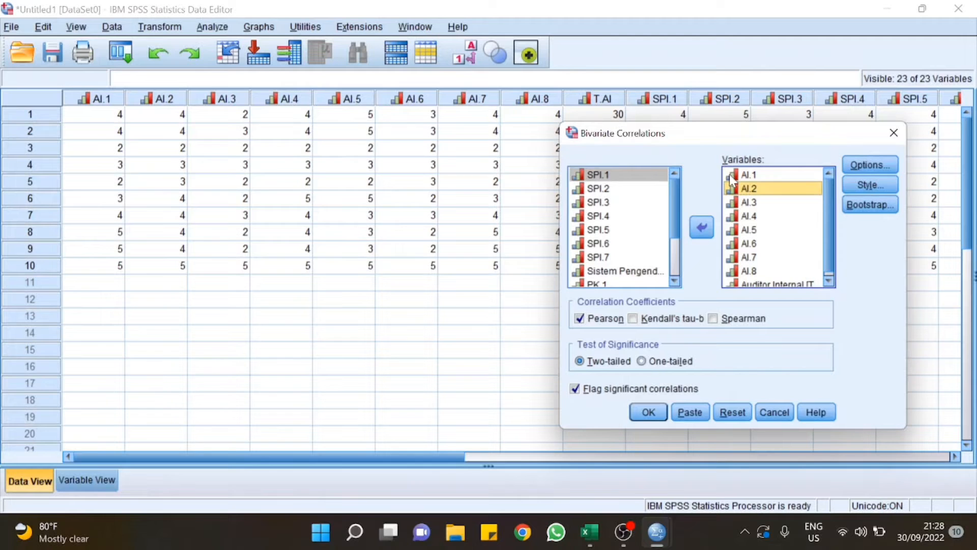
left_click(730, 176)
key("shift+End")
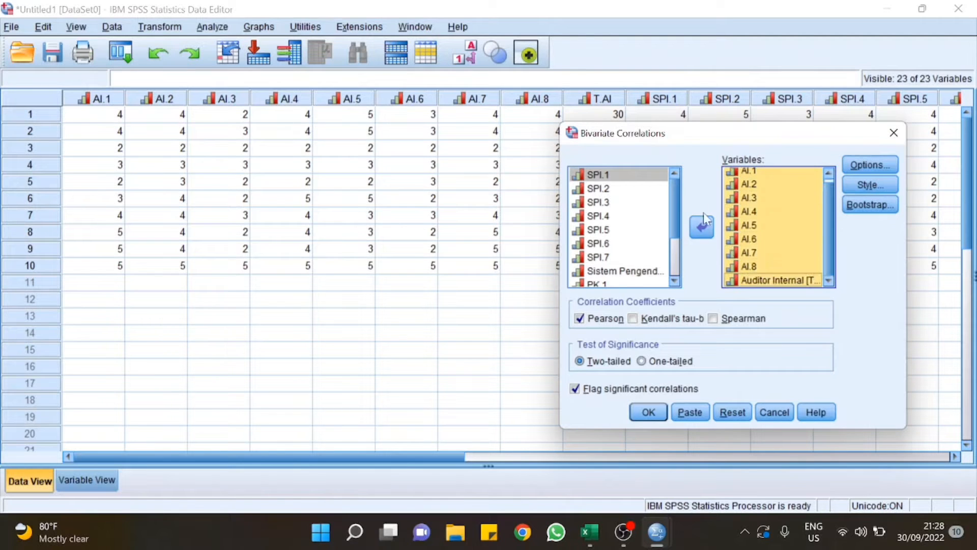
left_click(703, 220)
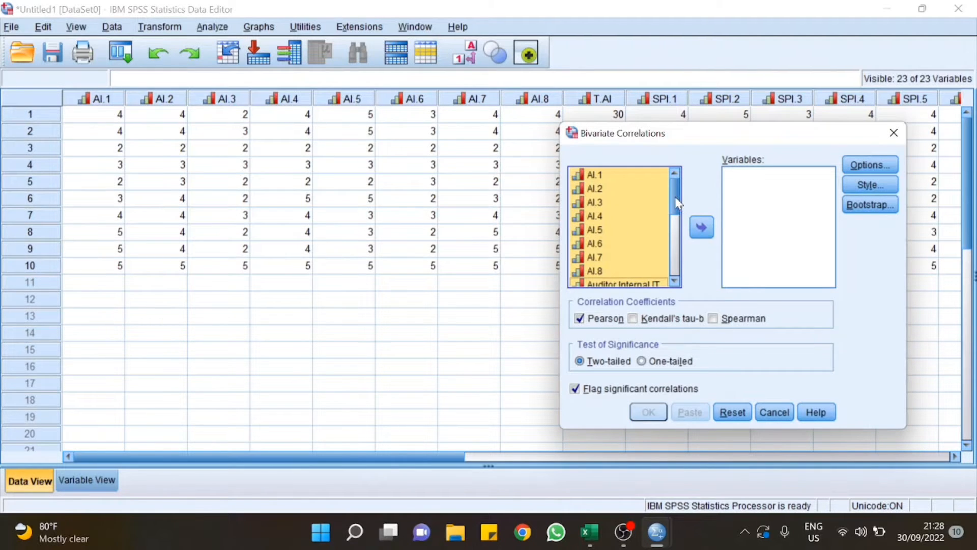
Step: Add SPI.1–SPI.7 and Sistem Pengendalian Internal and run the correlations
left_click_drag(676, 197, 675, 231)
left_click(603, 189)
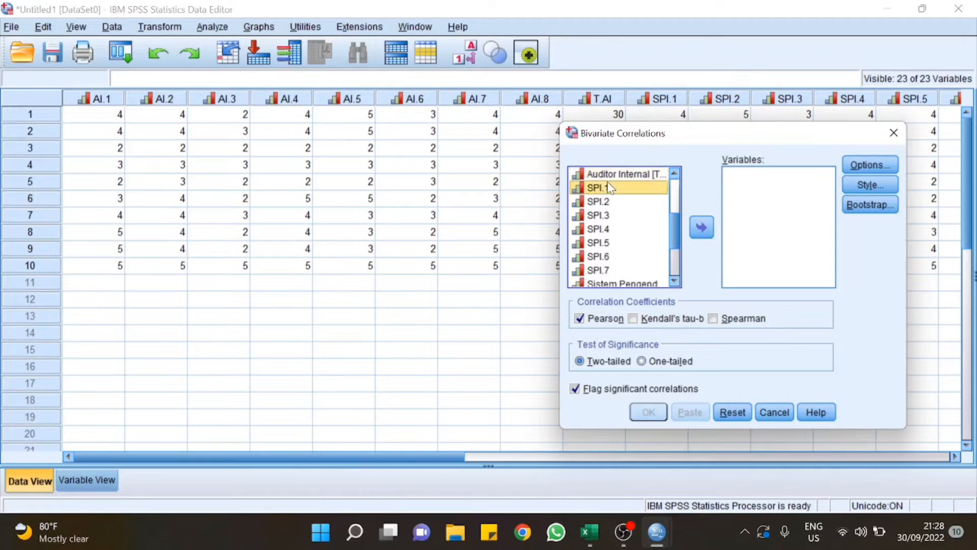
key("shift+Down")
key("shift+Down")
key("shift+Down")
key("shift+Down")
key("shift+Down")
key("shift+Down")
key("shift+Down")
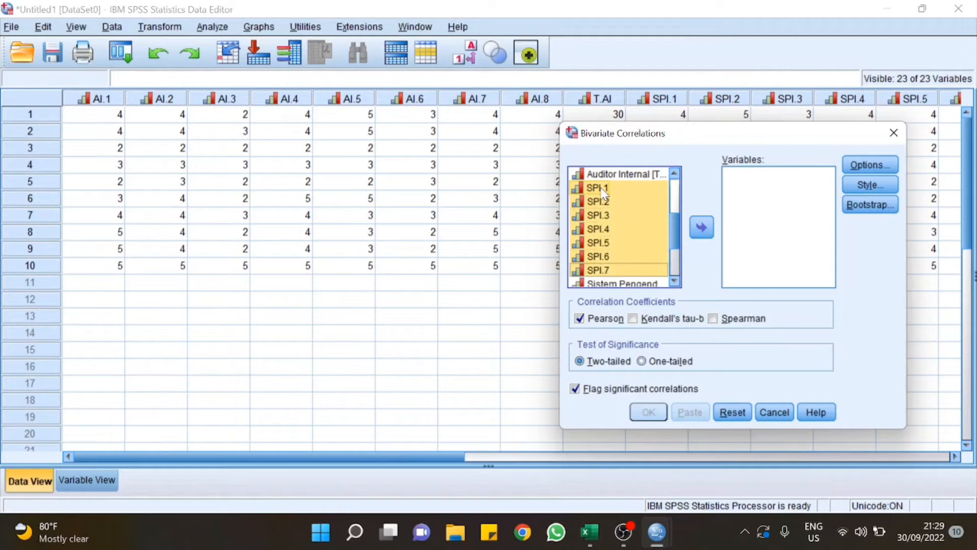
left_click(701, 227)
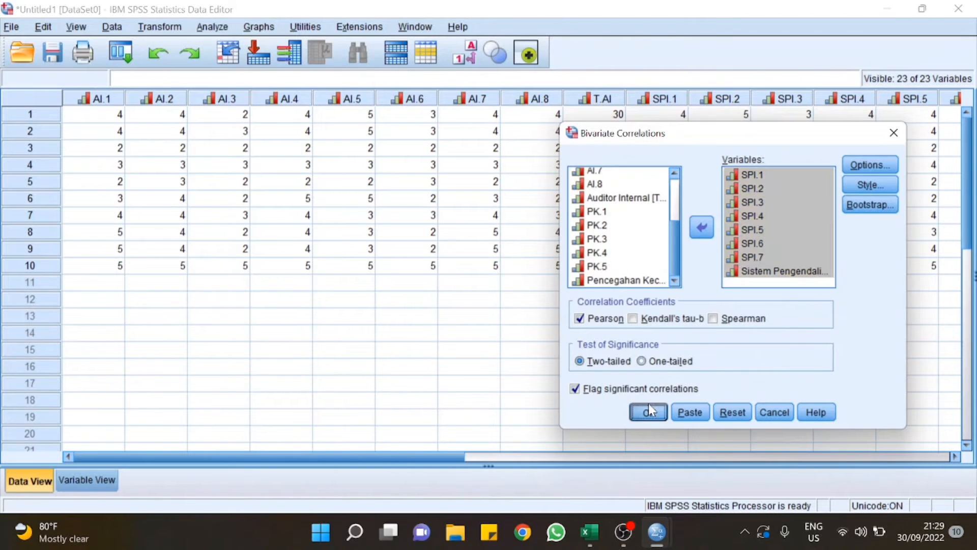
left_click(648, 408)
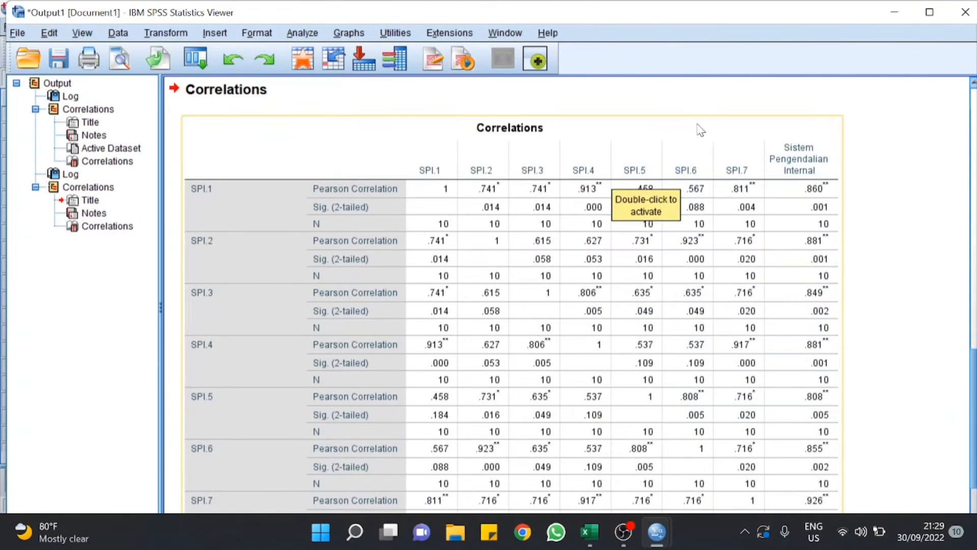
Step: Reopen Bivariate Correlations and remove the eight SPI variables from Variables
left_click(316, 34)
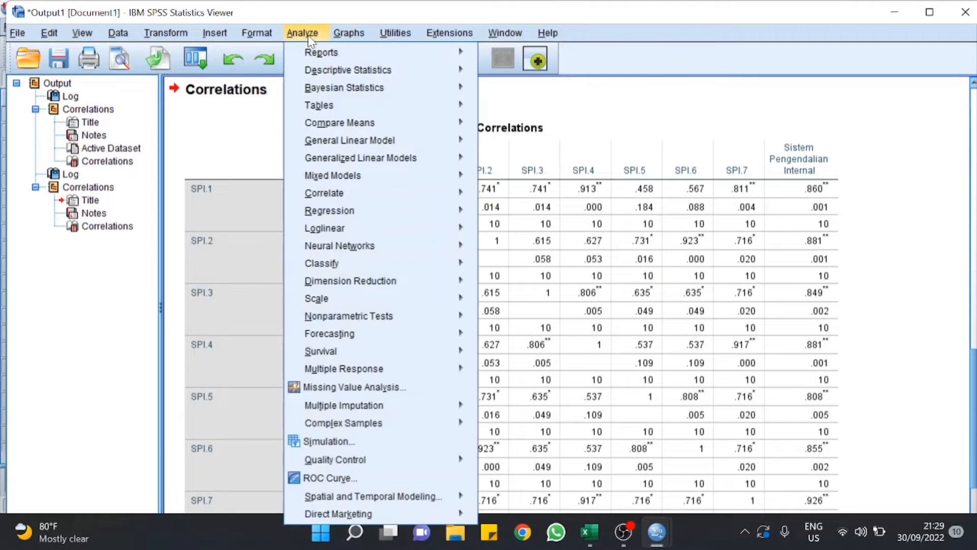
mouse_move(380, 301)
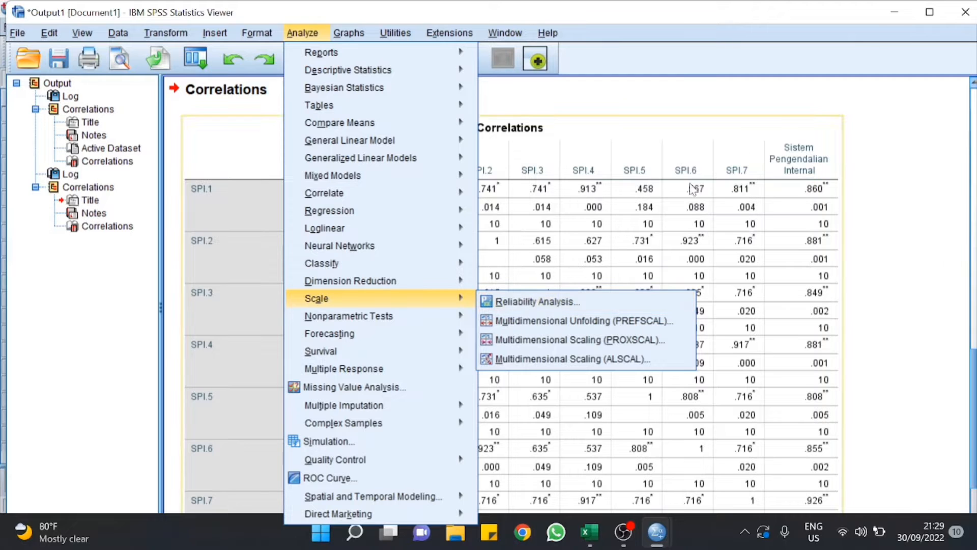
left_click(894, 14)
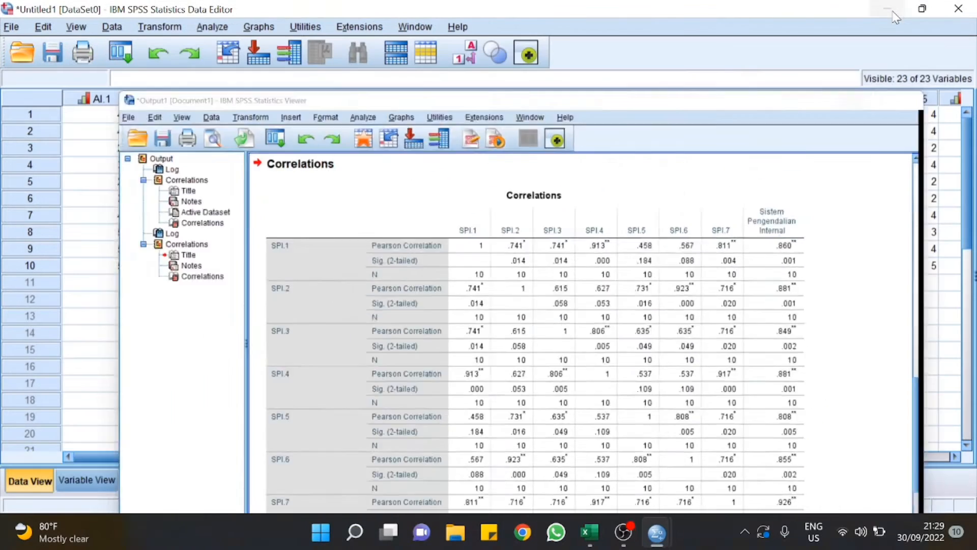
left_click(227, 28)
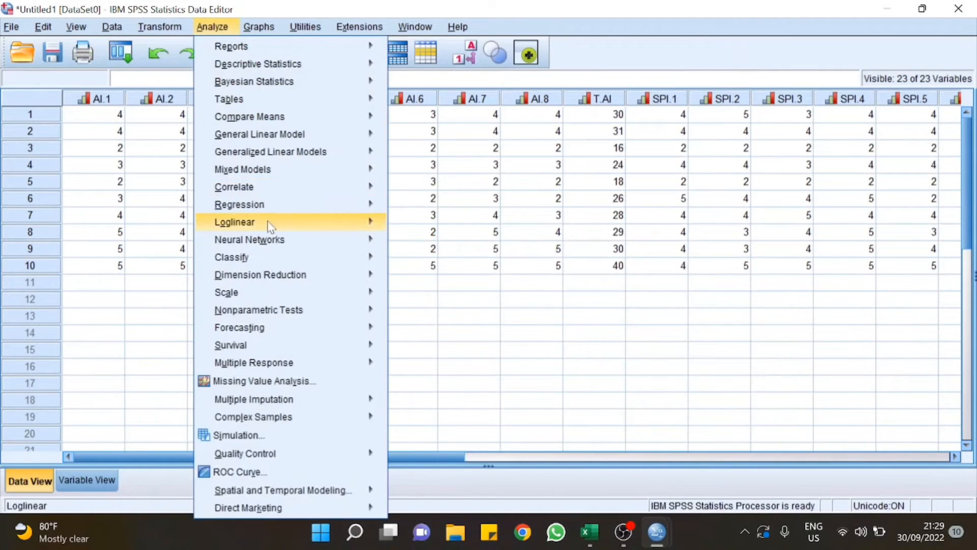
mouse_move(340, 190)
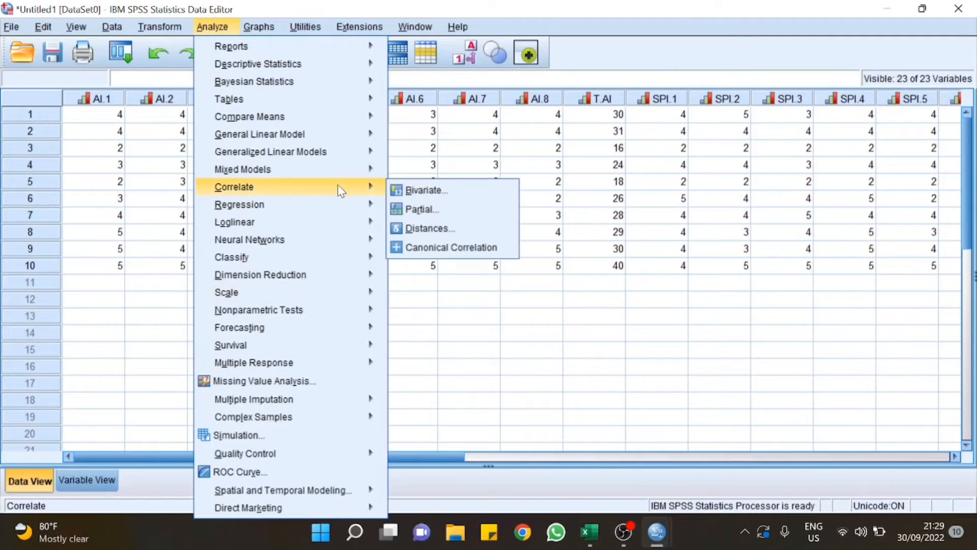
left_click(409, 191)
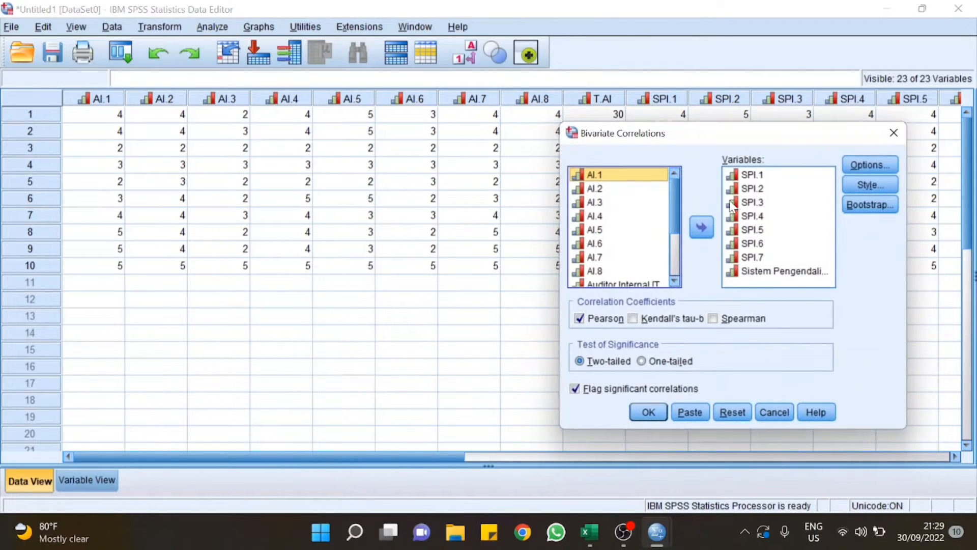
left_click(751, 178)
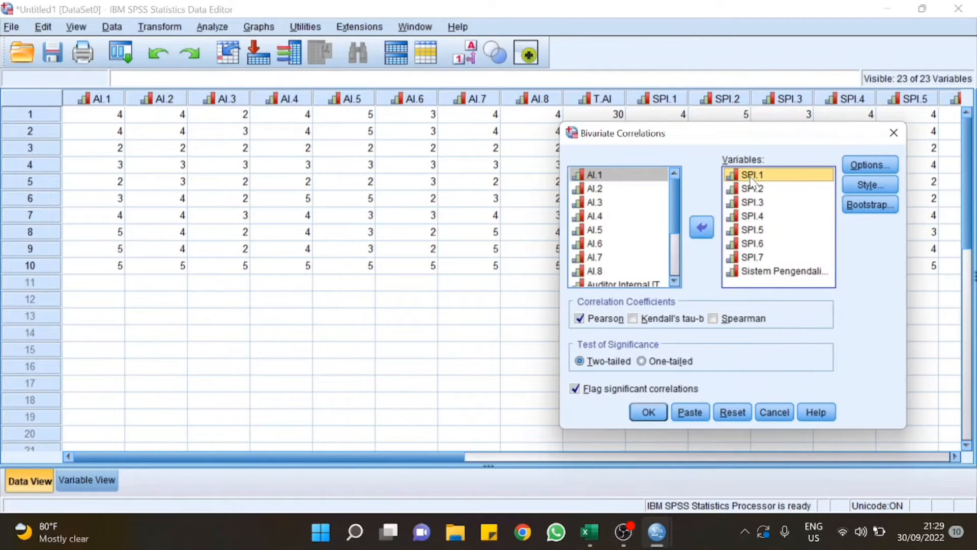
key("shift+Down")
key("shift+End")
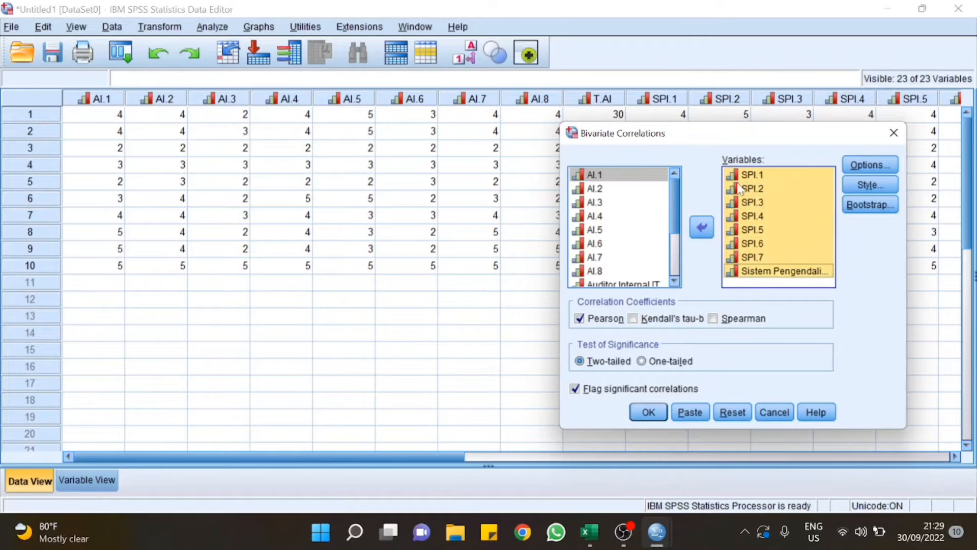
left_click(700, 227)
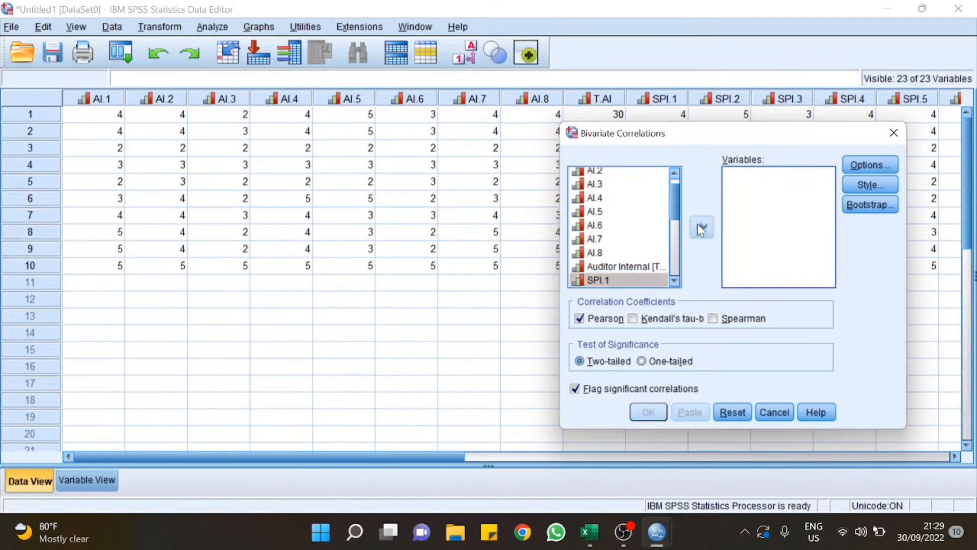
Step: Add PK.1–PK.5 and Pencegahan Kecurangan and run the correlations
scroll(675, 252, "down", 3)
scroll(675, 252, "down", 2)
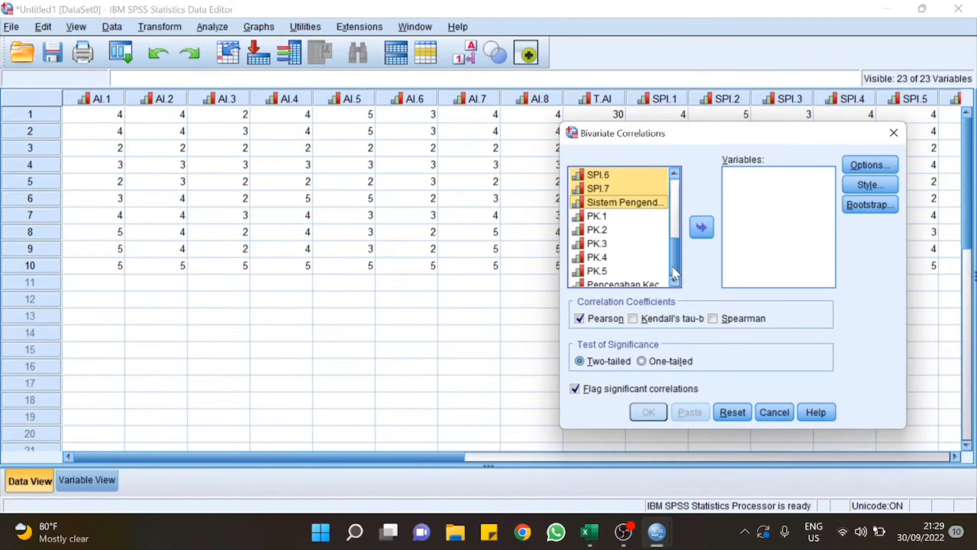
left_click(606, 217)
key("shift+Down")
key("shift+Down")
key("shift+Down")
key("shift+Down")
key("shift+Down")
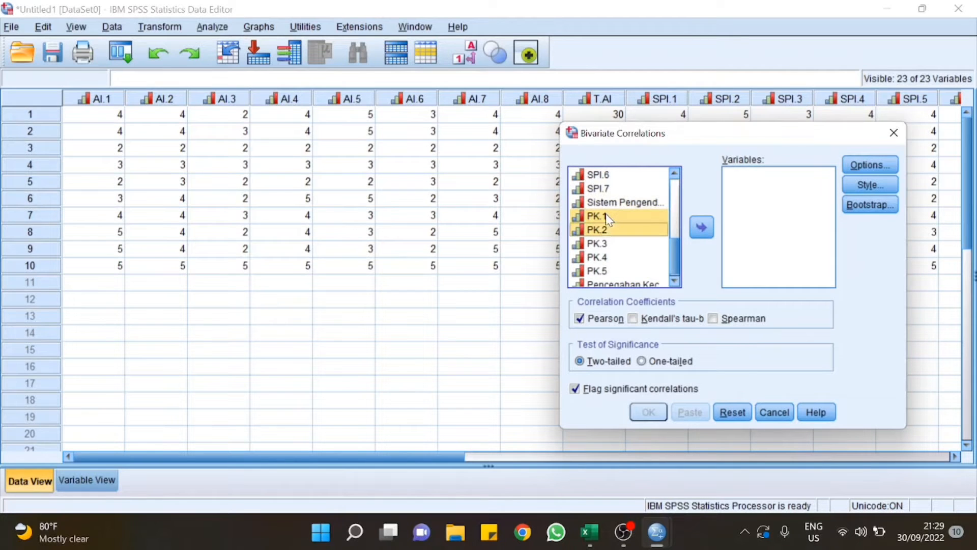
left_click(701, 229)
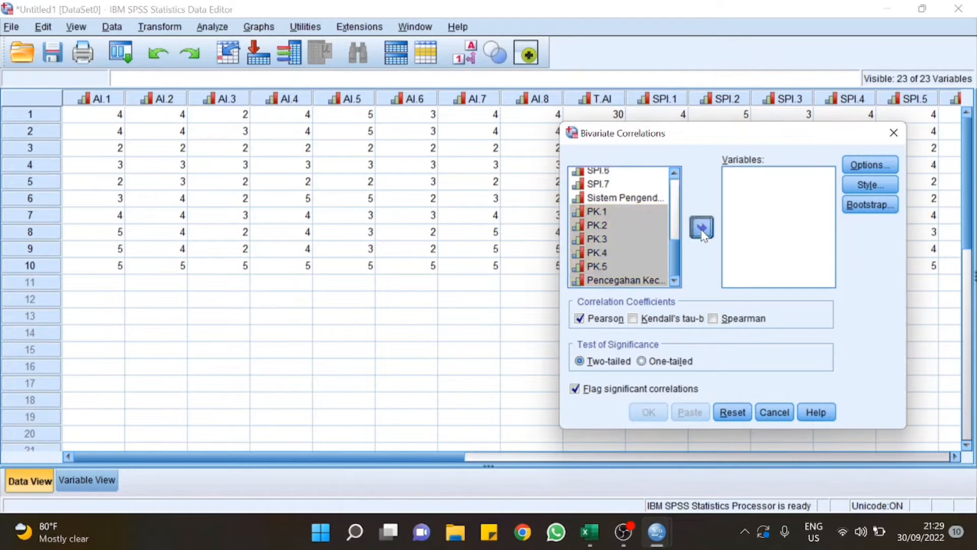
left_click(648, 412)
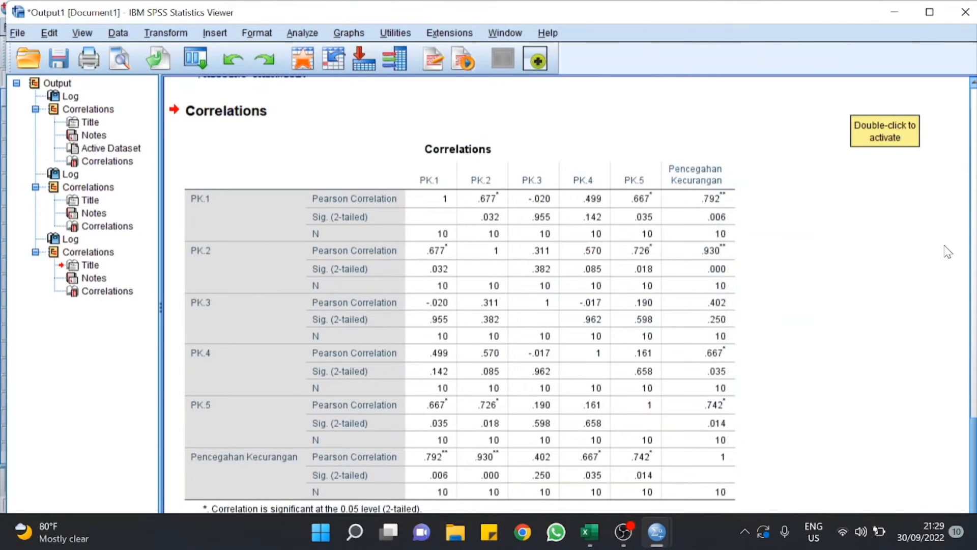
Step: Open Reliability Analysis and move AI.1–AI.8 into Items
left_click(893, 14)
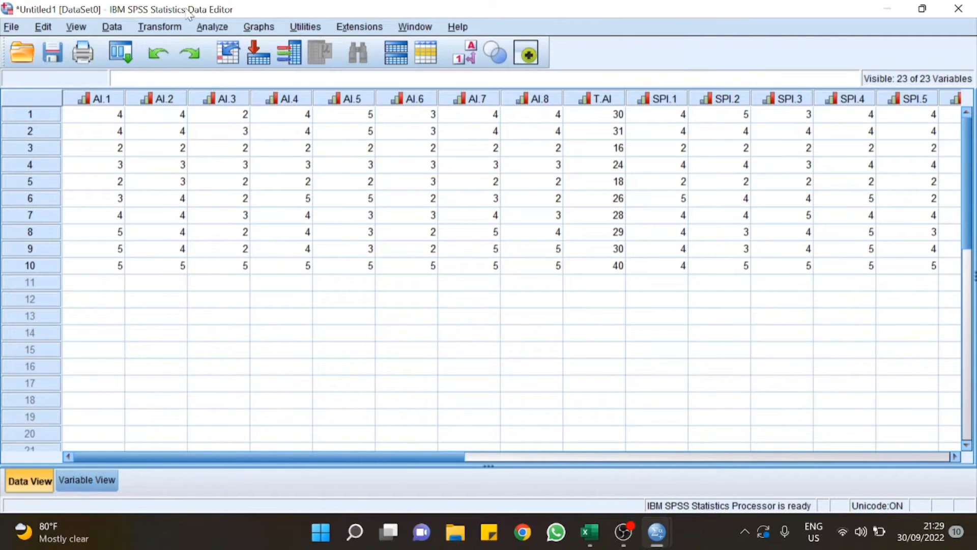
left_click(213, 27)
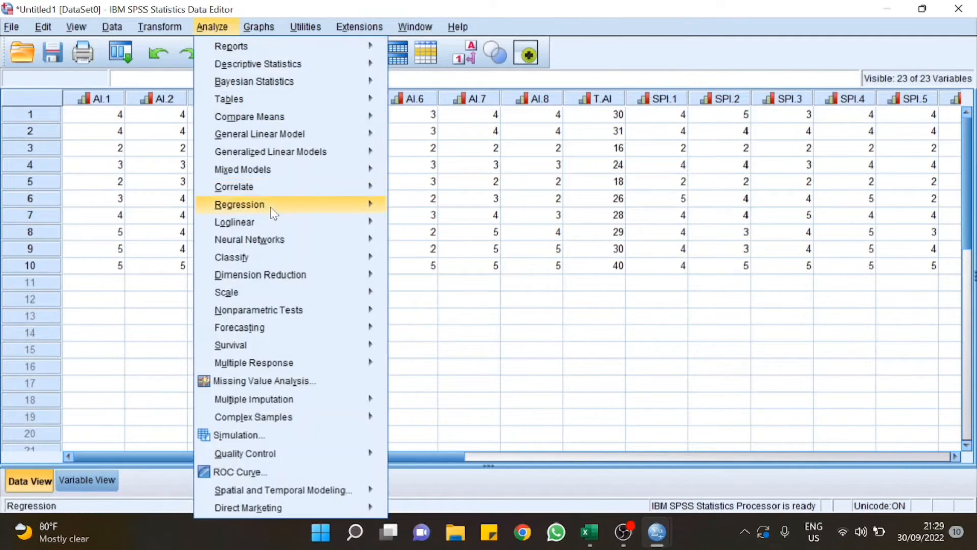
mouse_move(260, 292)
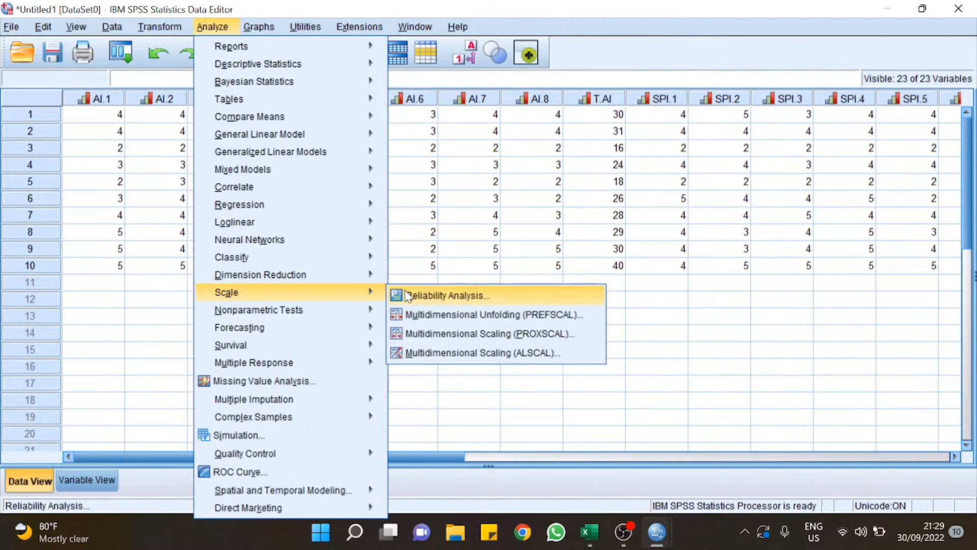
left_click(445, 296)
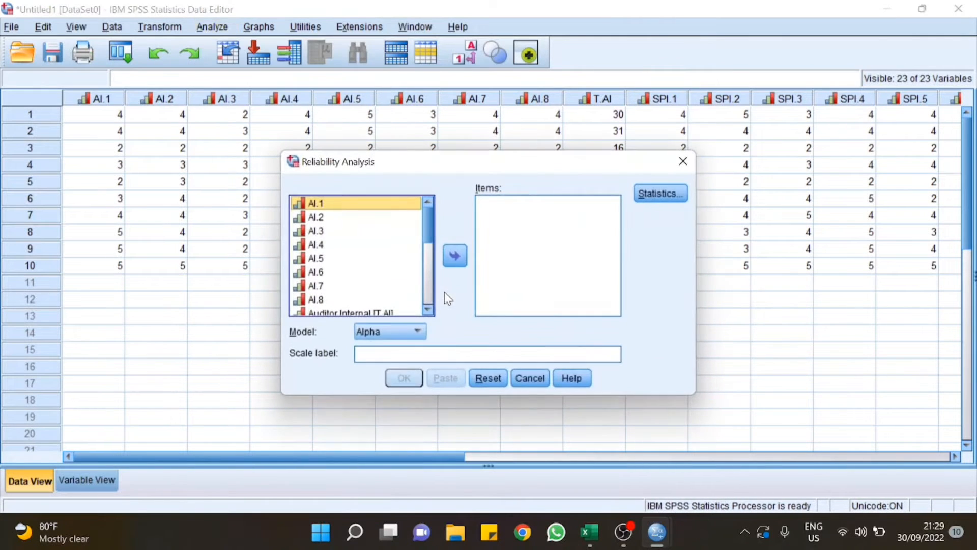
key("shift+Down")
key("shift+Down")
key("shift+Down")
key("shift+Down")
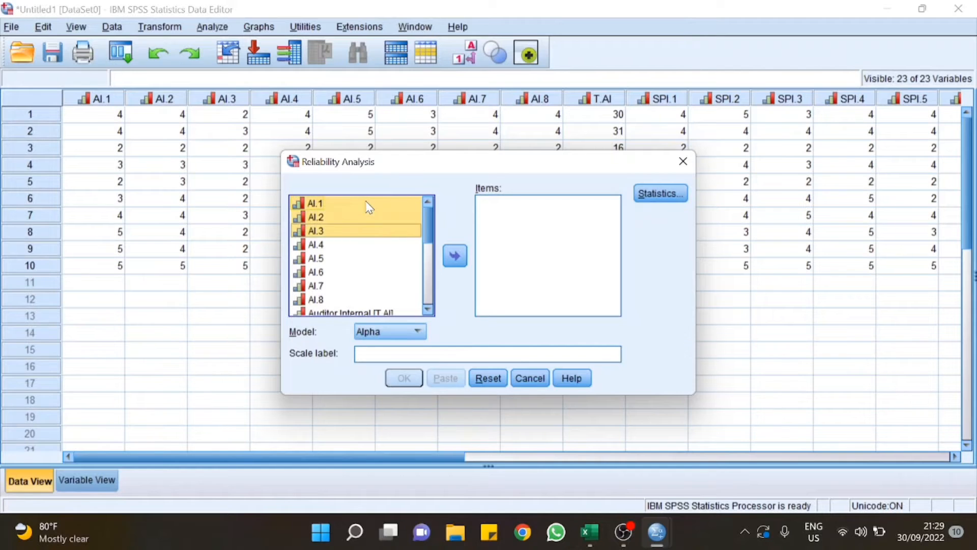
key("shift+Down")
key("shift+Down")
key("shift+Down")
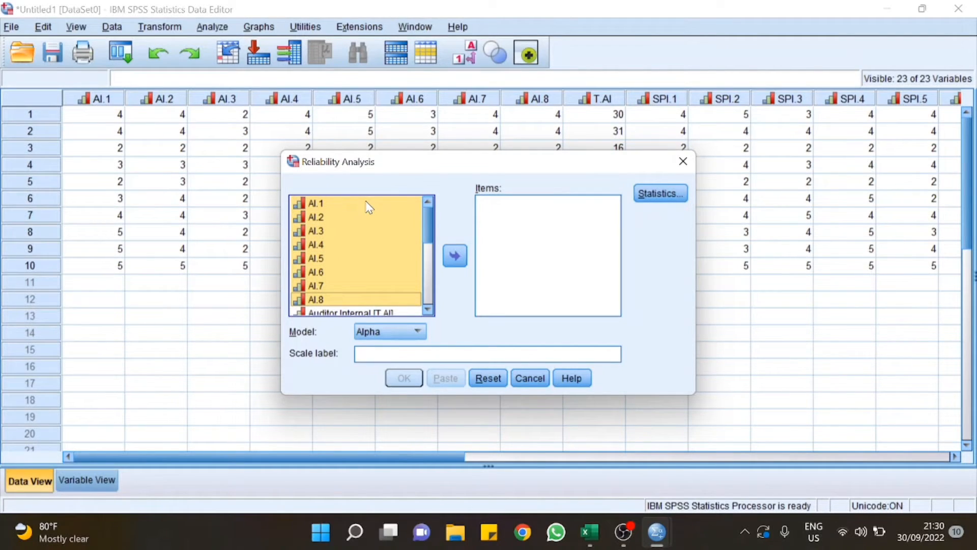
left_click(455, 256)
Step: Enable the Scale if item deleted statistic and run the reliability analysis
left_click(656, 200)
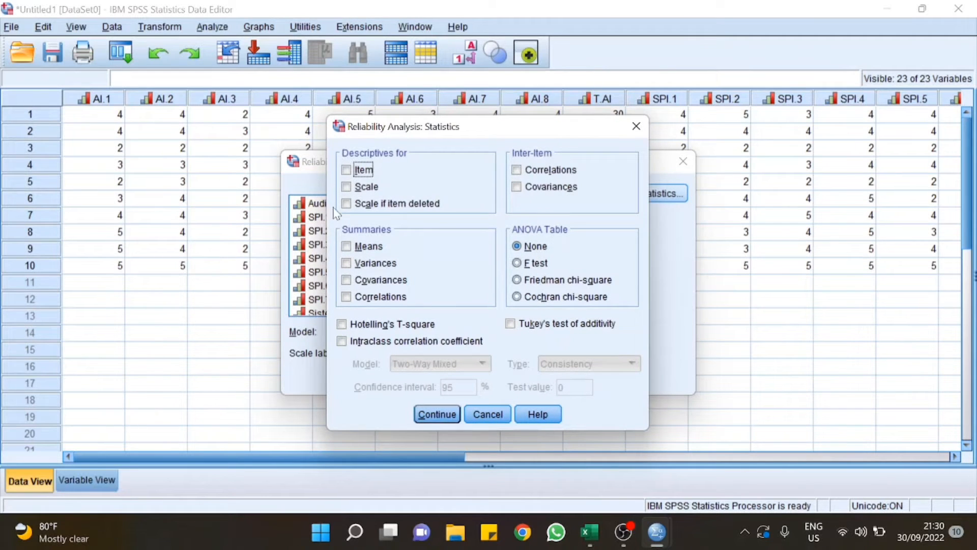
left_click(346, 204)
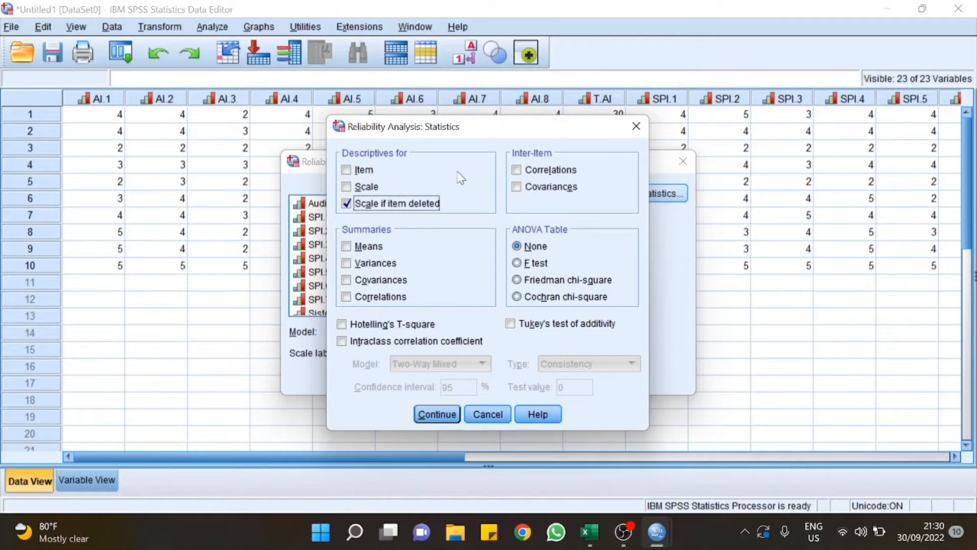
left_click(444, 410)
left_click(403, 378)
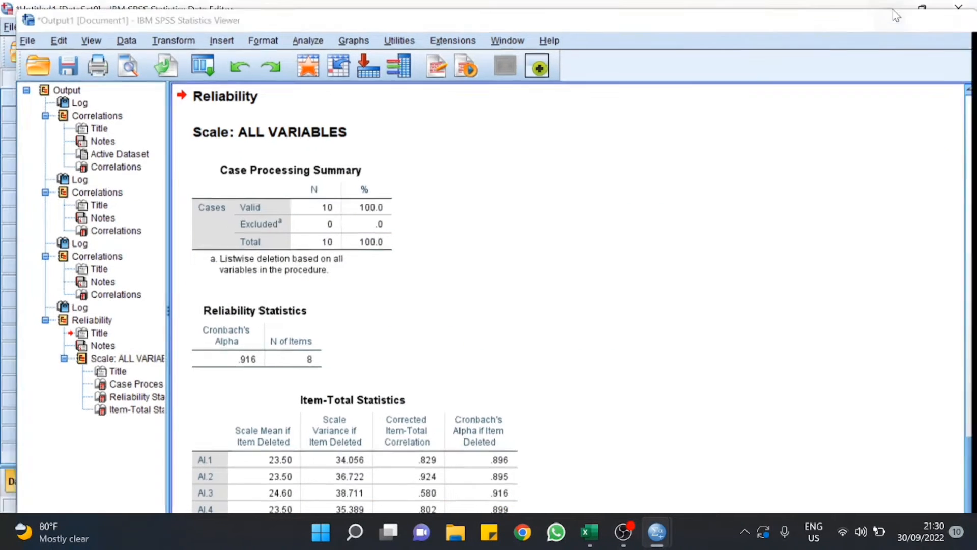
Step: Reopen Reliability Analysis and remove the AI items from Items
left_click(895, 16)
left_click(213, 27)
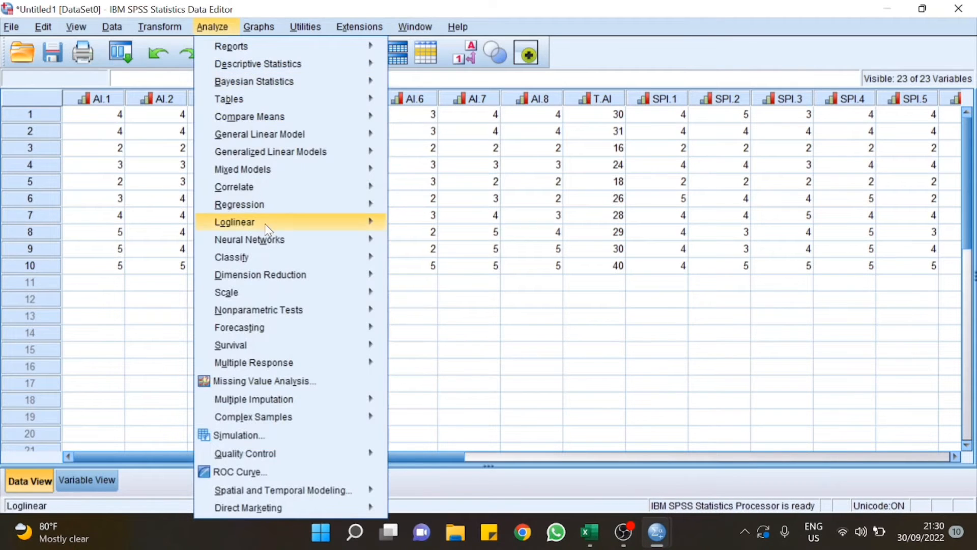
mouse_move(279, 295)
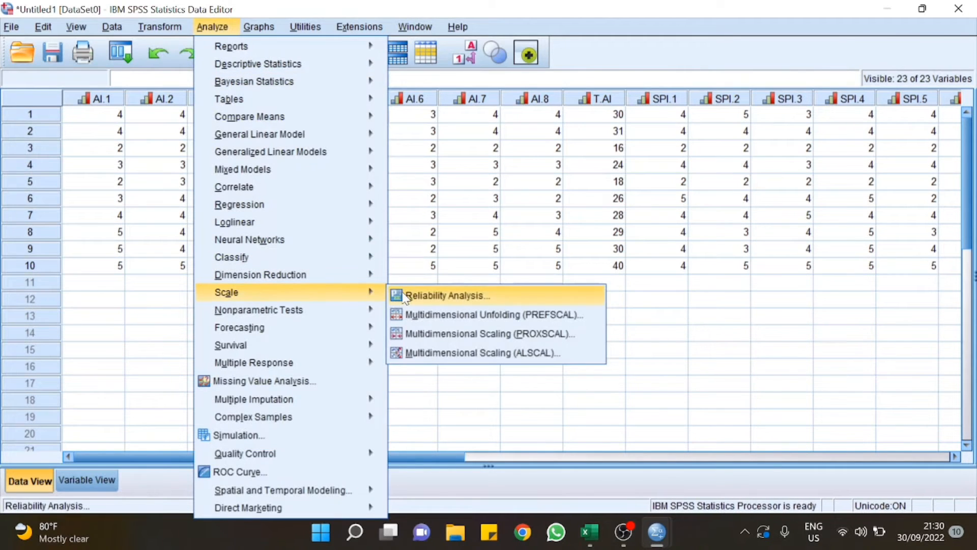
left_click(396, 296)
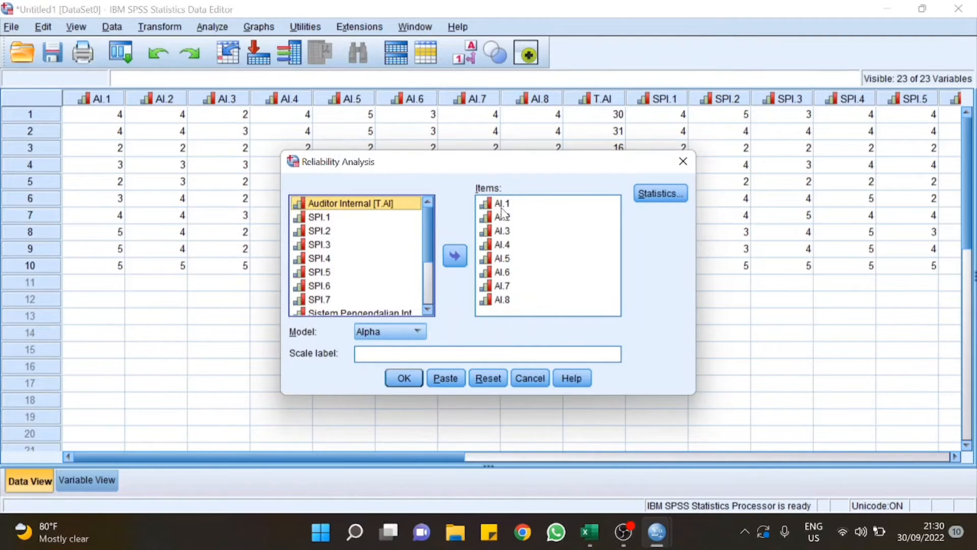
left_click(502, 208)
key("shift+End")
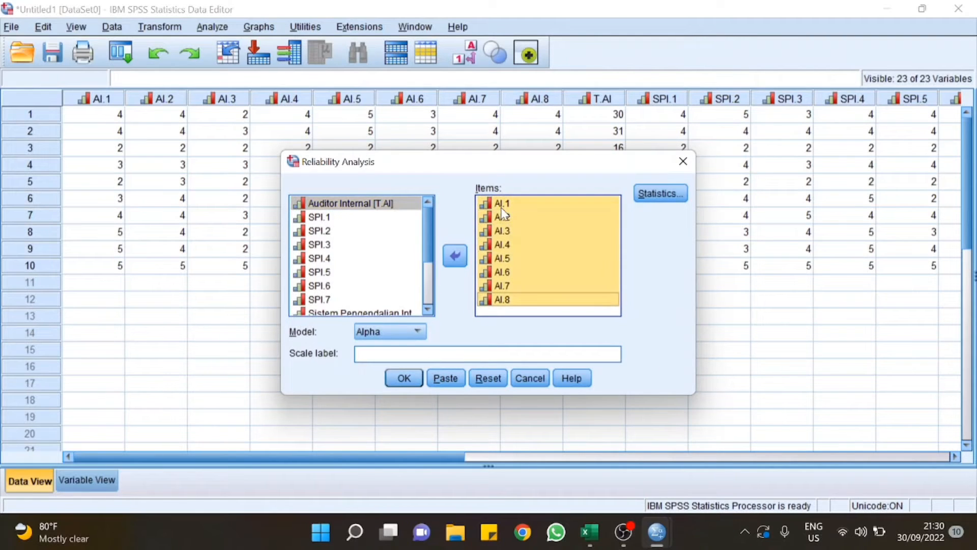
left_click(454, 257)
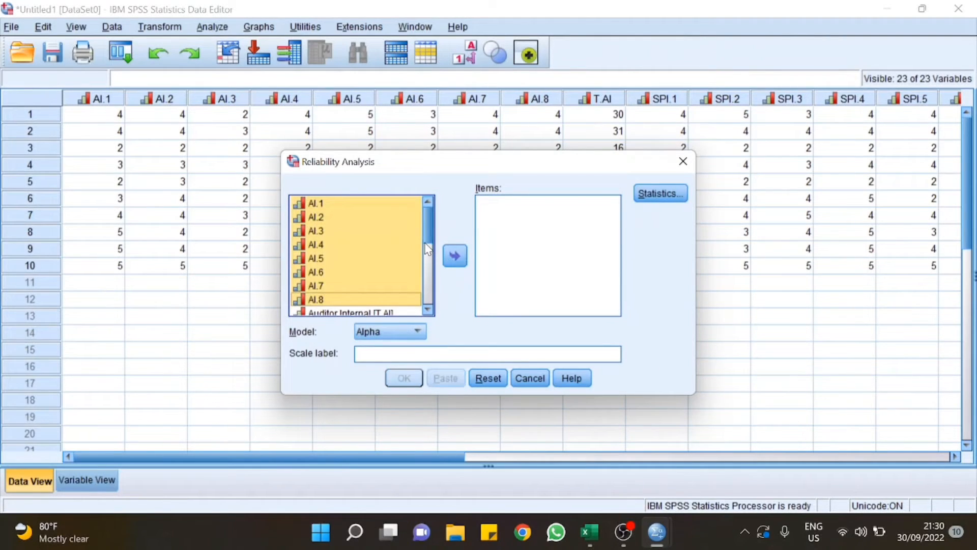
Step: Move SPI.1–SPI.7 into Items, keep Scale if item deleted, and run the analysis
scroll(428, 249, "down", 2)
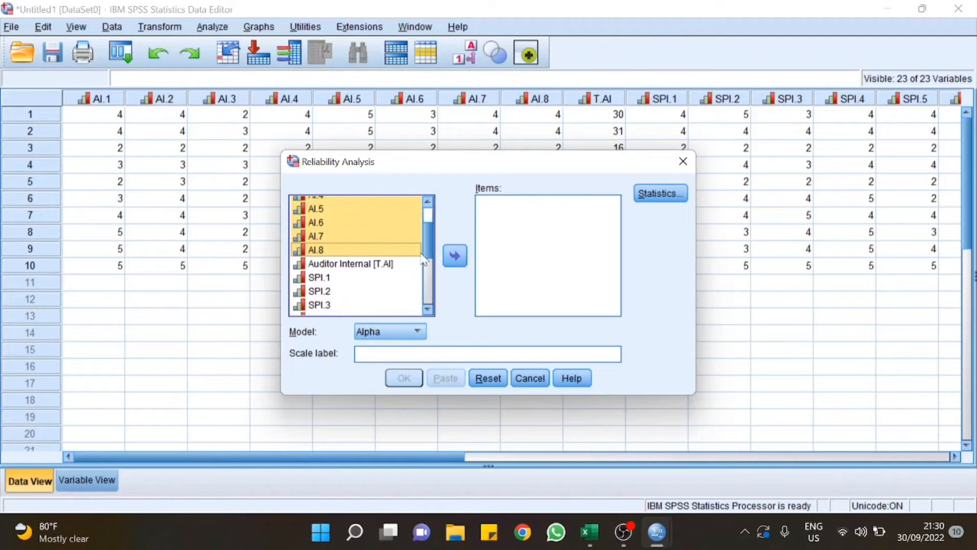
left_click(347, 279)
key("shift+Down")
key("shift+Down")
key("shift+Down")
key("shift+Down")
key("shift+Down")
key("shift+Down")
key("shift+Down")
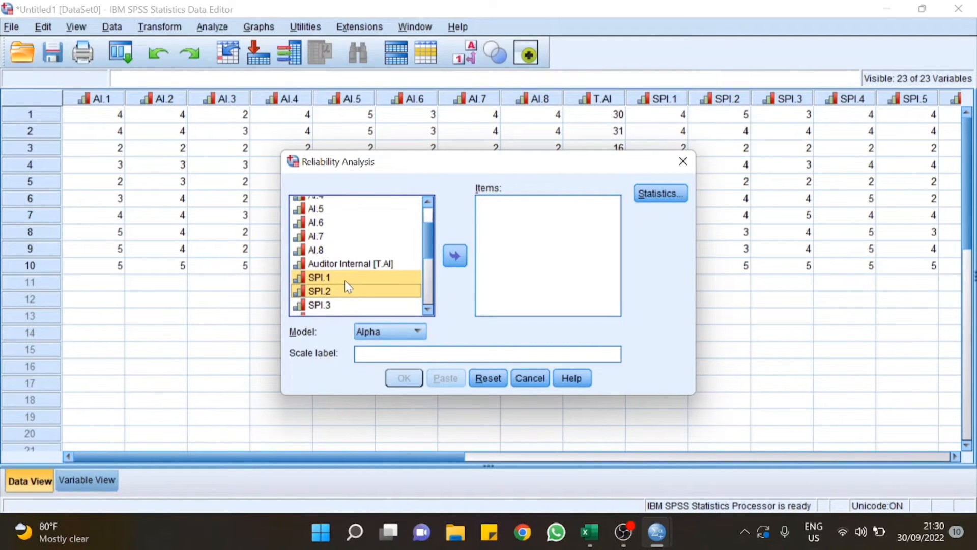
key("shift+Up")
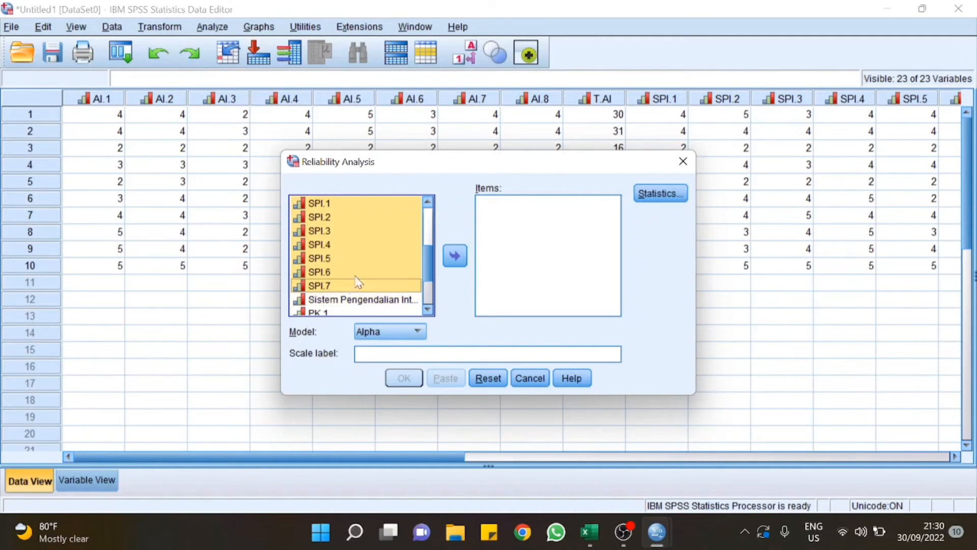
left_click(454, 256)
left_click(659, 195)
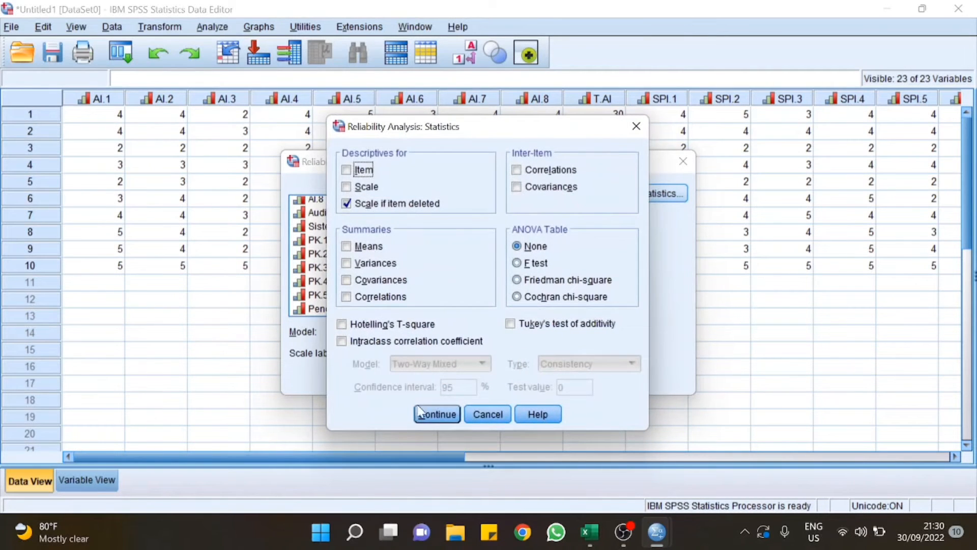
left_click(427, 414)
left_click(403, 379)
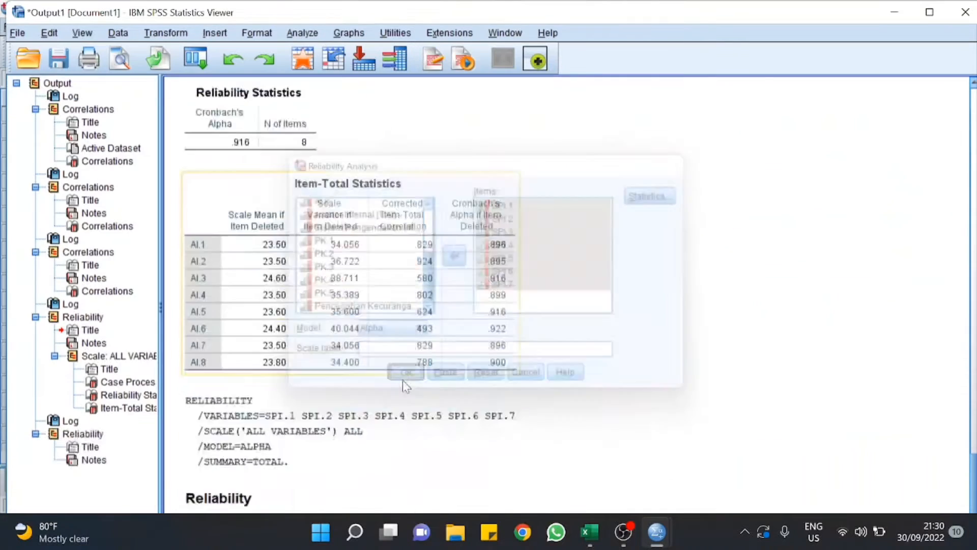
Step: Reopen Reliability Analysis and move the SPI items back out of the Items list
left_click(302, 32)
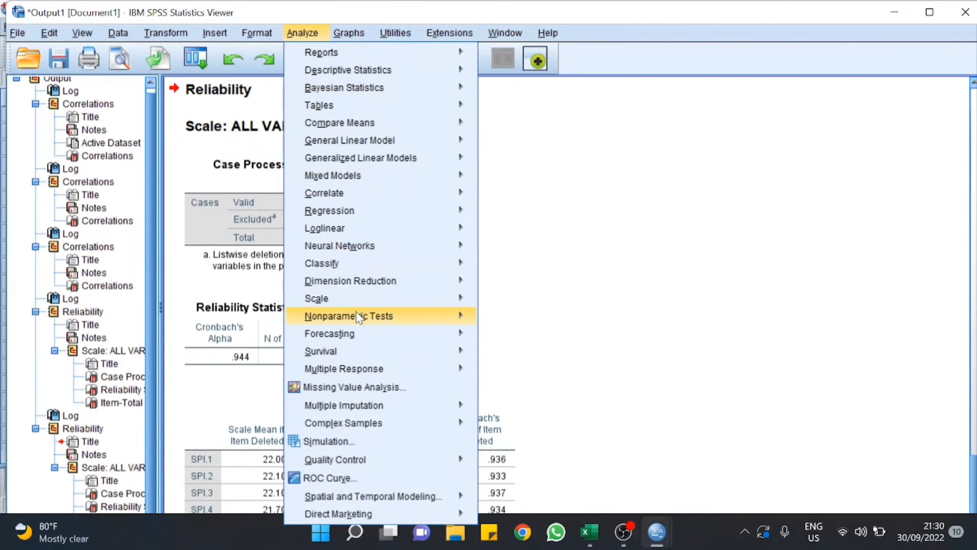
mouse_move(468, 298)
left_click(502, 305)
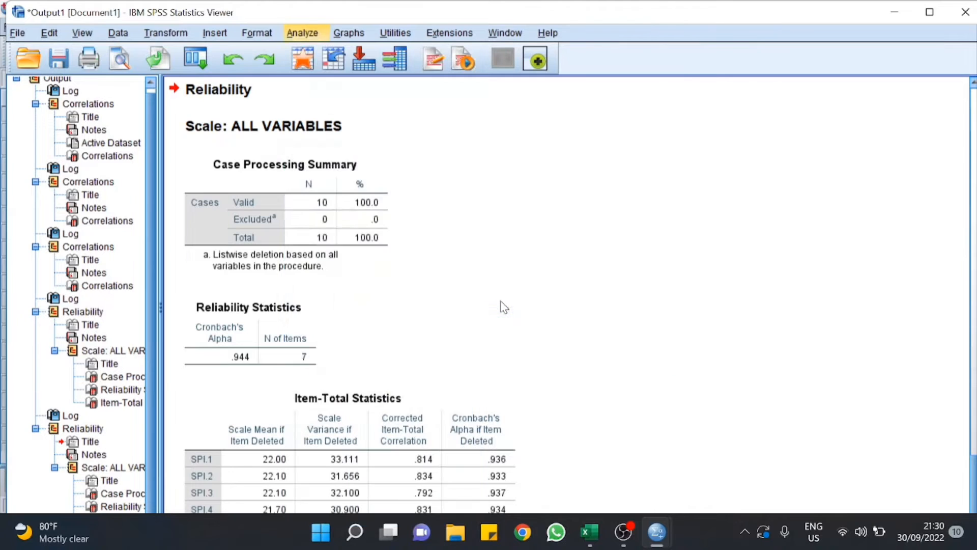
left_click(506, 204)
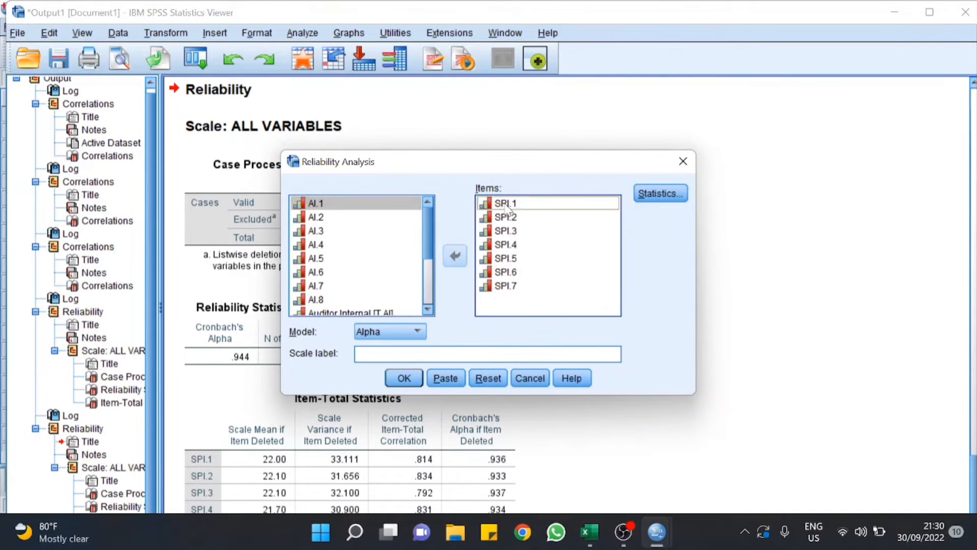
key("shift+Down")
key("shift+Down")
key("shift+Down")
key("shift+Down")
key("shift+Down")
key("shift+Down")
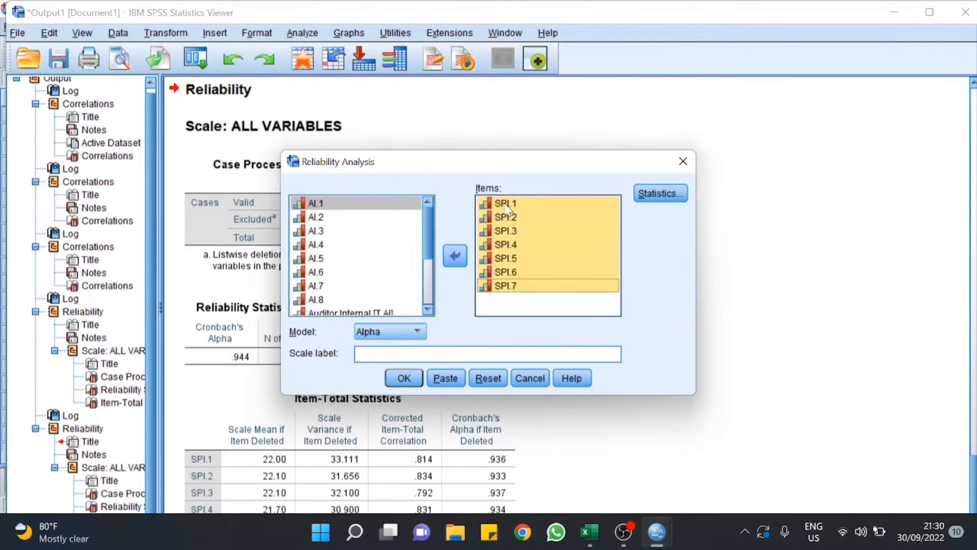
left_click(448, 254)
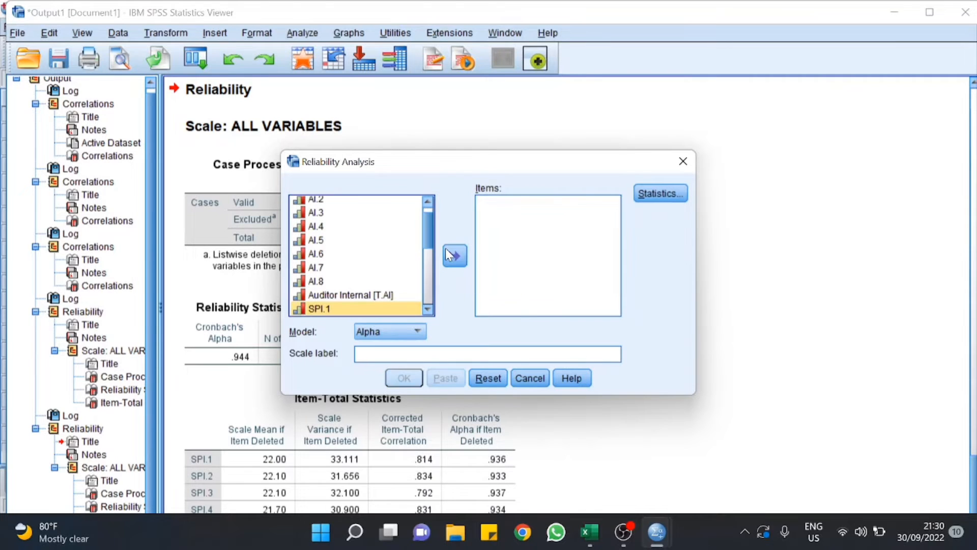
left_click_drag(425, 230, 422, 285)
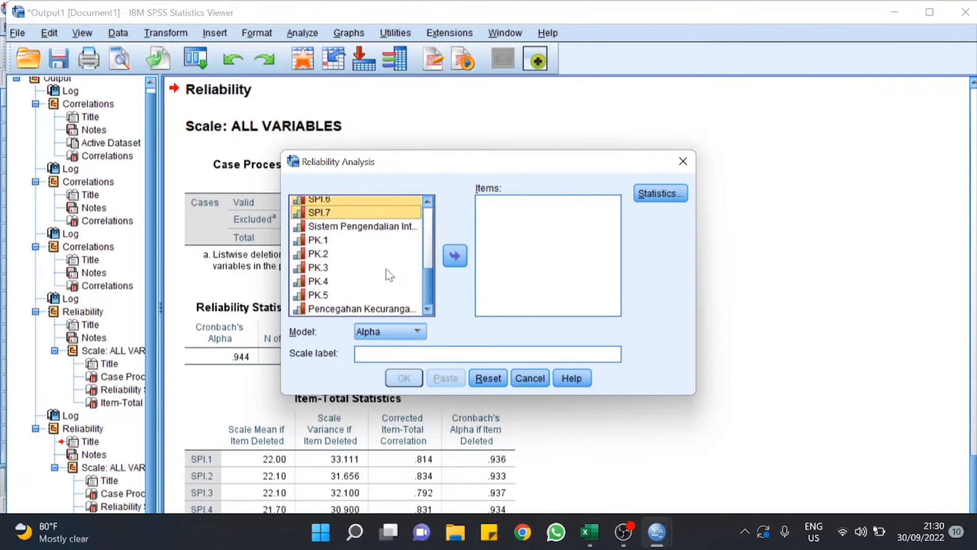
Step: Run reliability on PK.1–PK.5, giving Cronbach's alpha .747 for 5 items
left_click(339, 245)
key("shift+Down")
key("shift+Down")
key("shift+Down")
key("shift+Down")
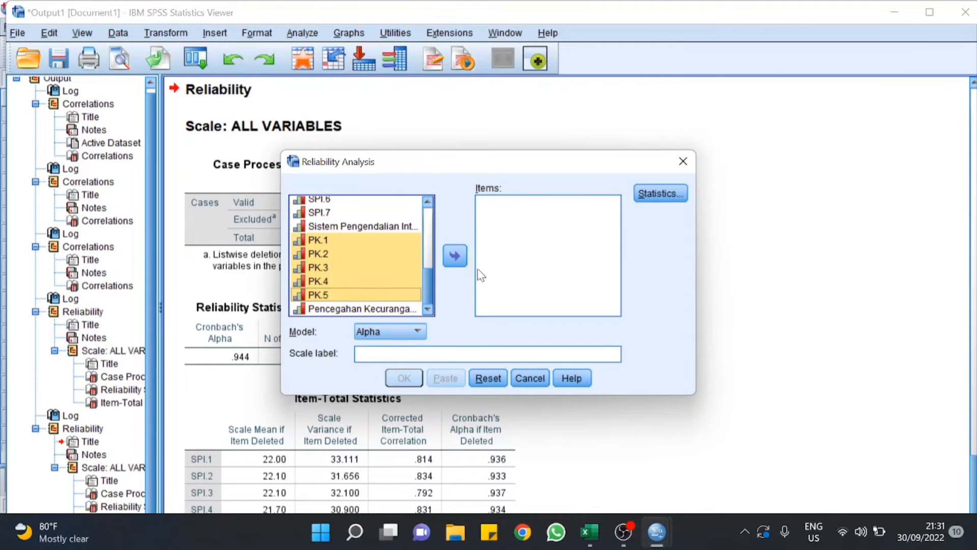
left_click(455, 255)
left_click(404, 378)
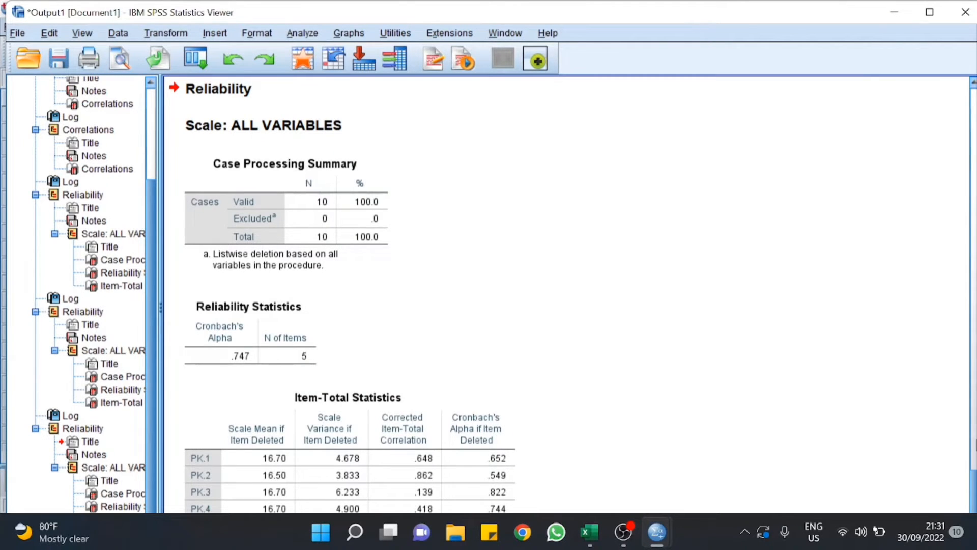
left_click_drag(974, 474, 954, 123)
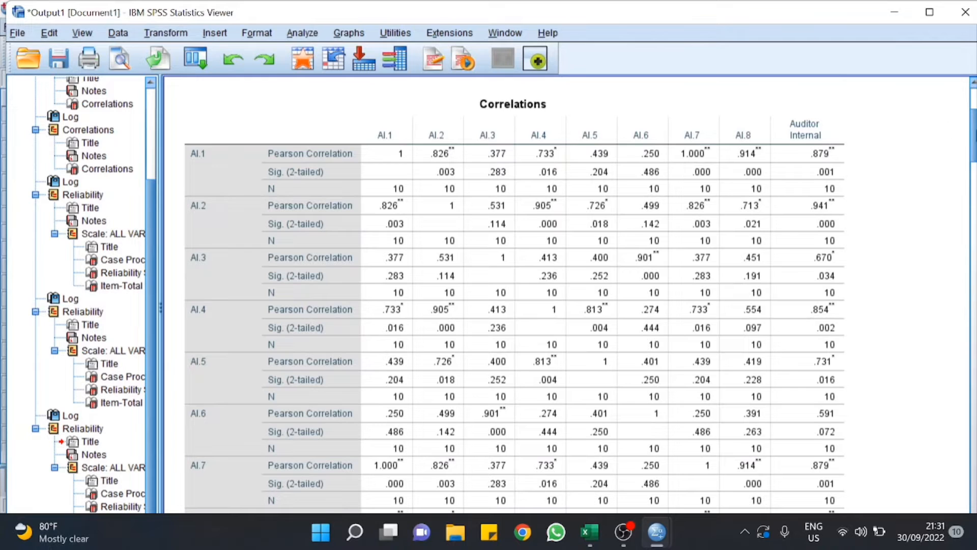
mouse_move(970, 135)
left_mouse_down()
mouse_move(968, 111)
mouse_move(972, 458)
mouse_move(953, 116)
mouse_move(960, 137)
left_mouse_up()
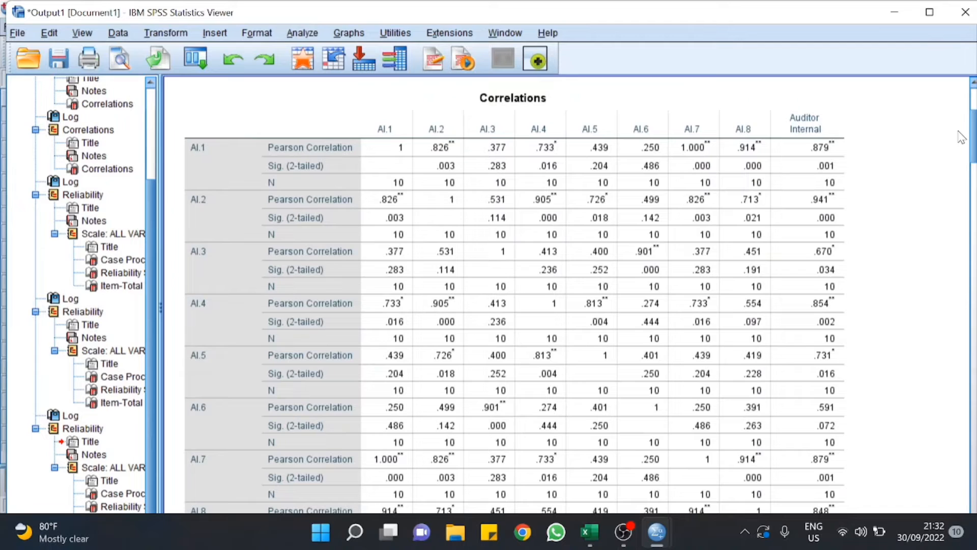
left_click(683, 160)
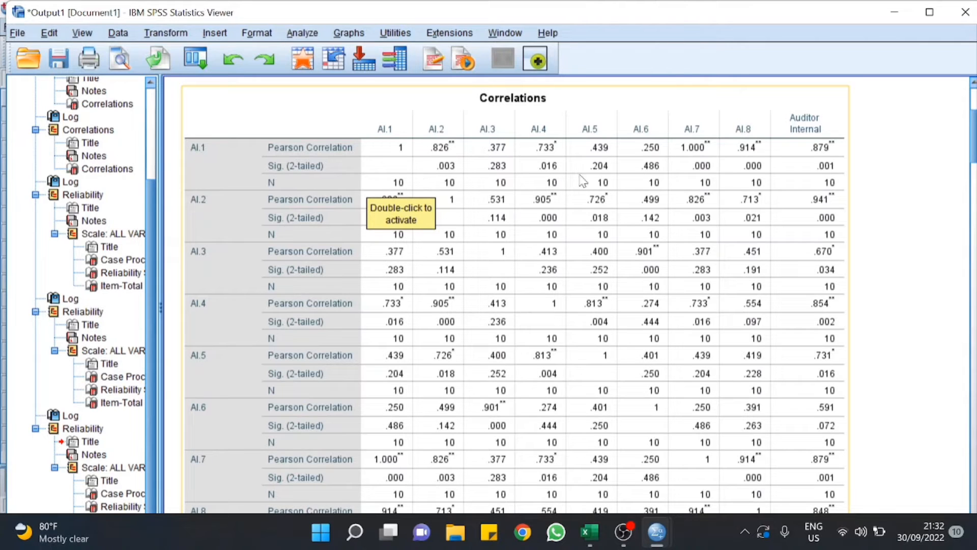
left_click(933, 178)
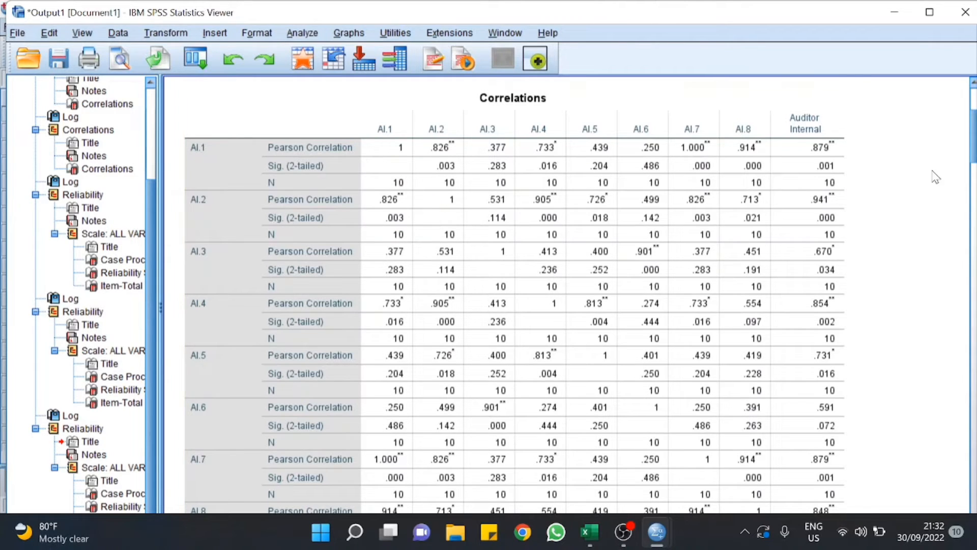
scroll(565, 295, "down", 5)
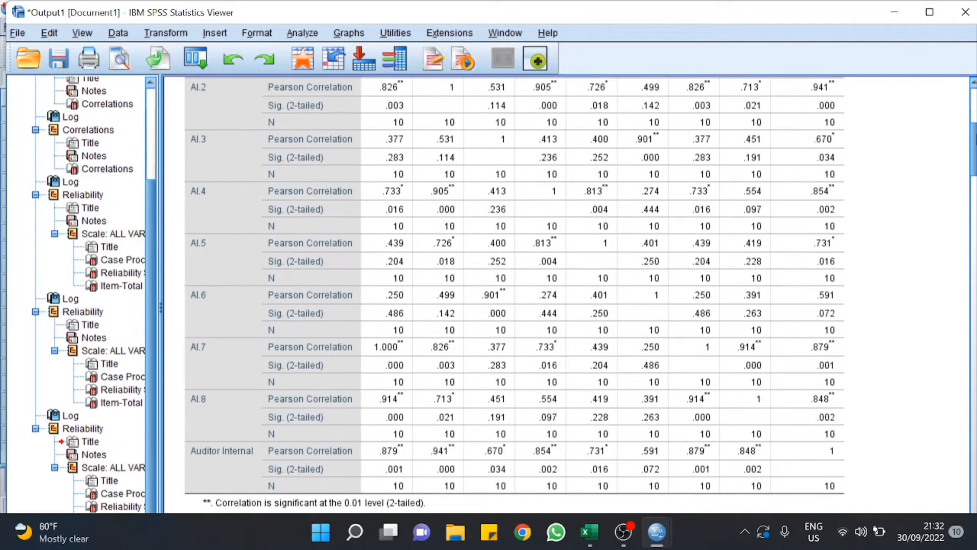
scroll(565, 295, "down", 2)
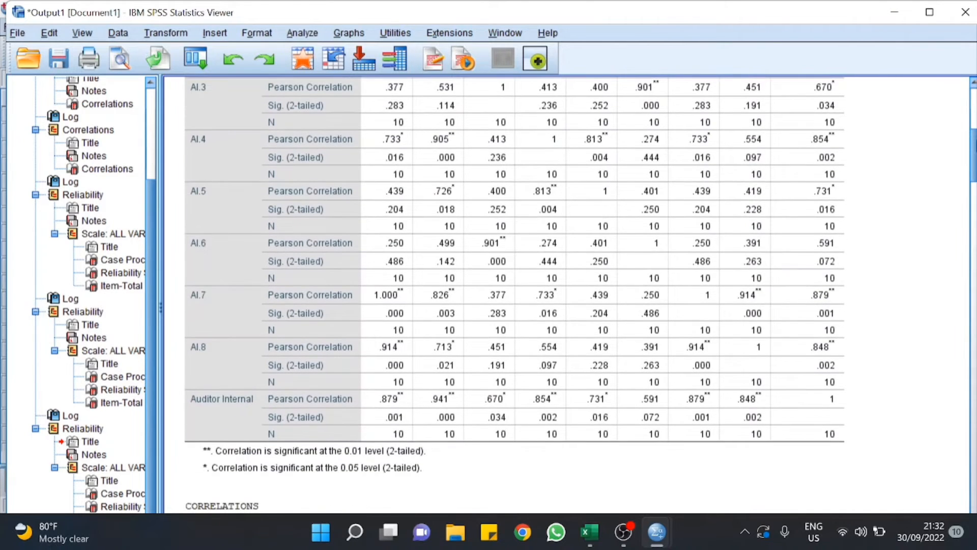
scroll(565, 295, "down", 1)
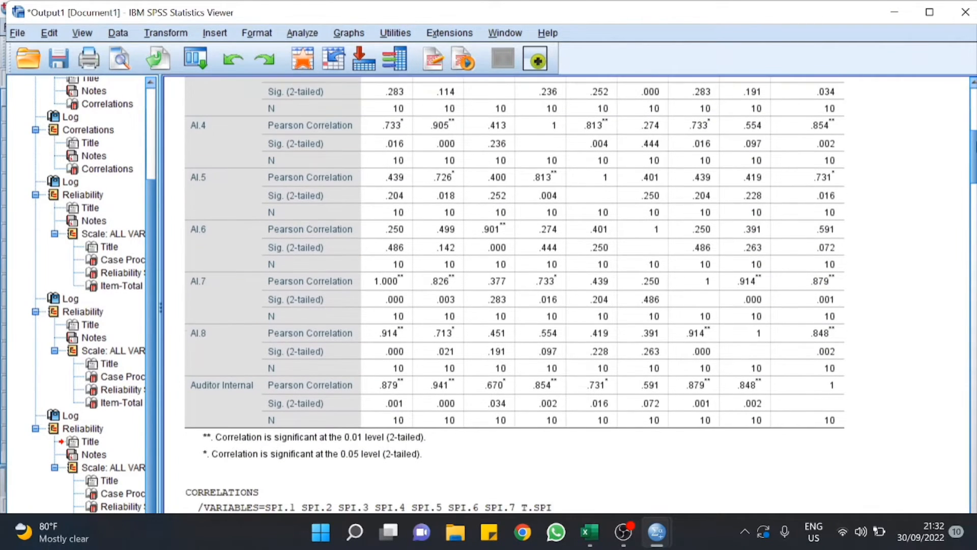
scroll(966, 118, "up", 10)
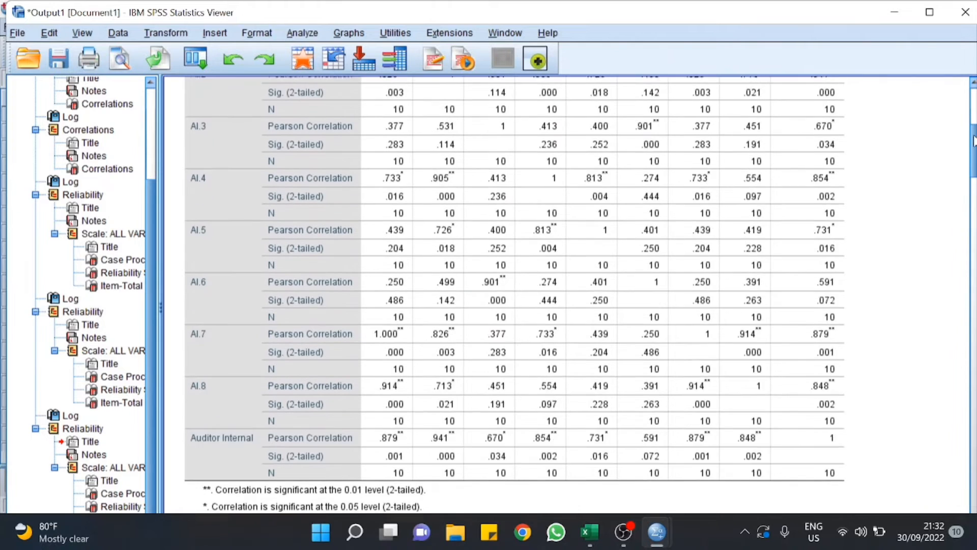
left_click_drag(965, 116, 968, 125)
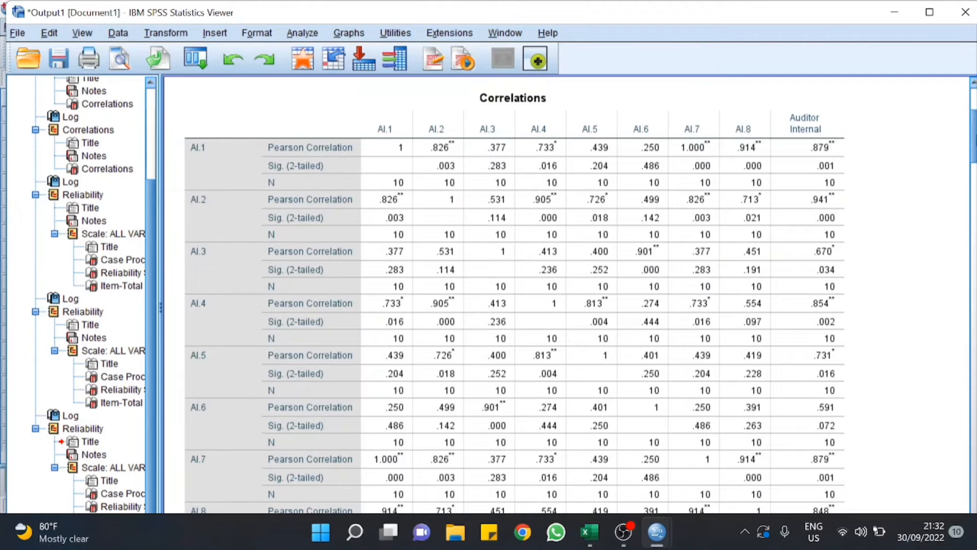
scroll(565, 293, "up", 2)
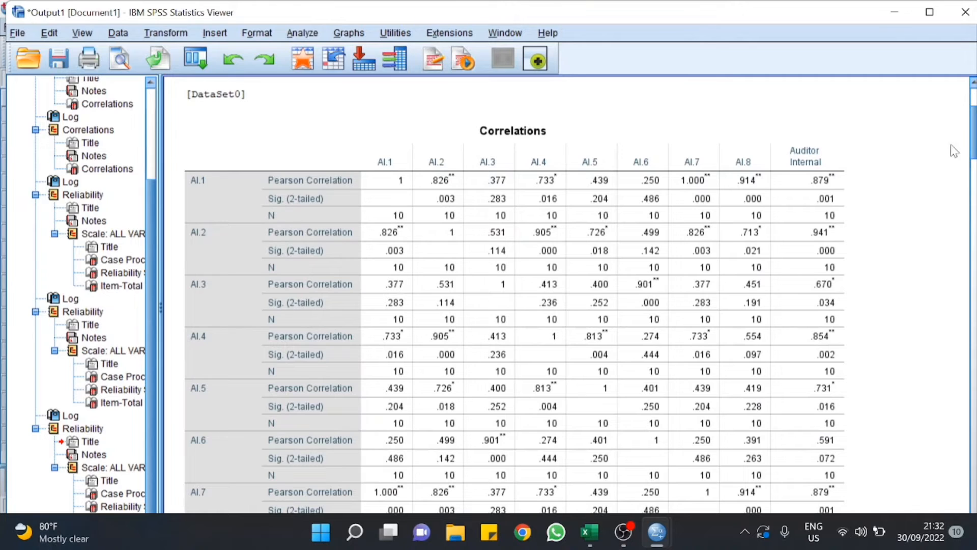
left_click(465, 267)
left_click_drag(973, 145, 968, 442)
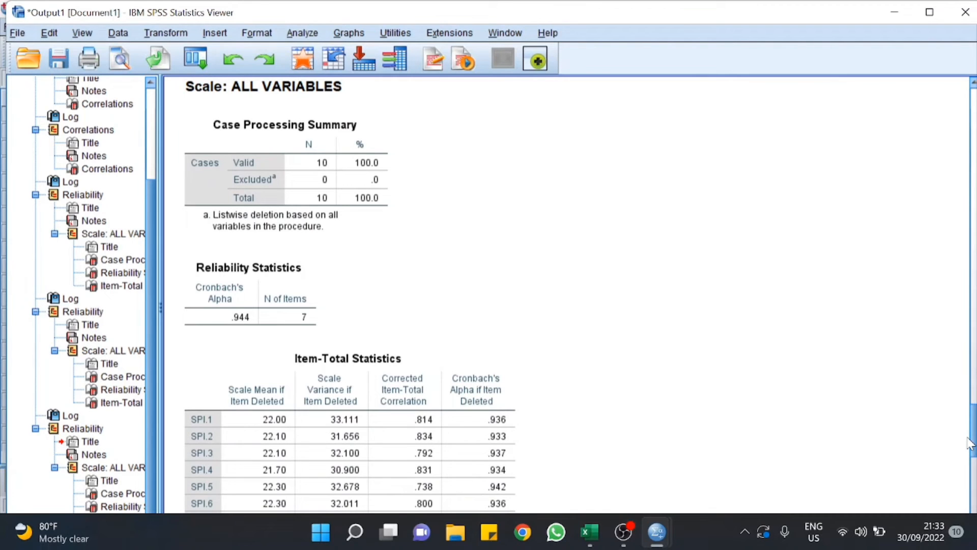
left_click_drag(968, 443, 976, 508)
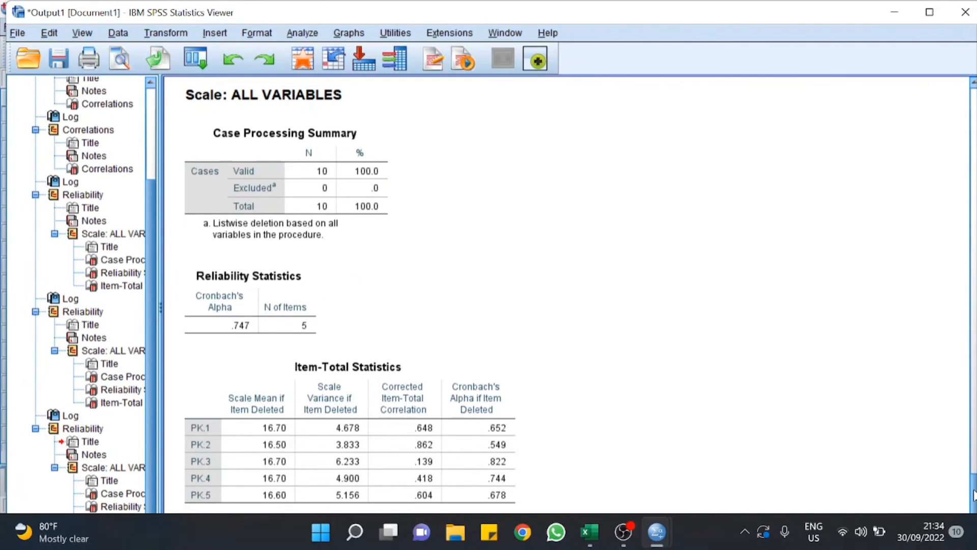
left_click_drag(973, 494, 956, 421)
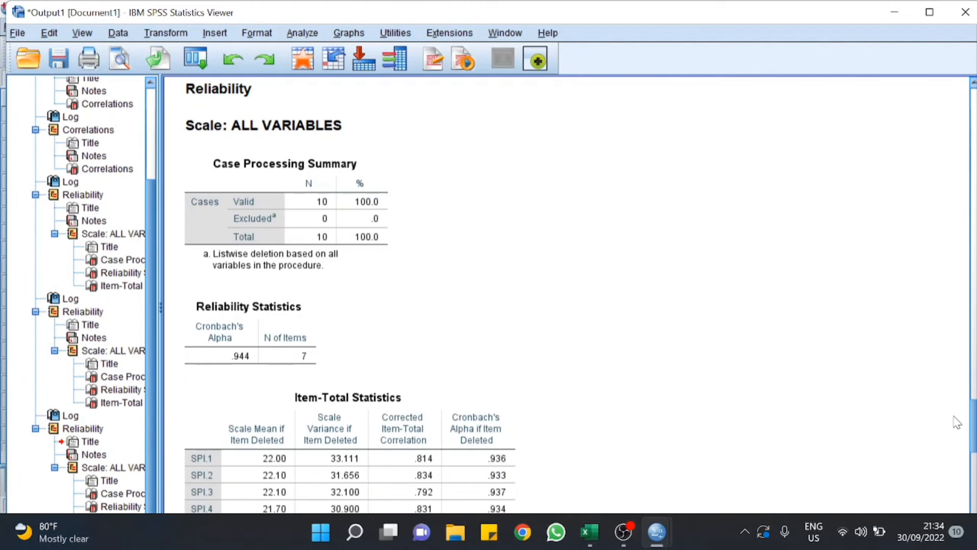
Step: Save the output as an .spv file named with the student's ID, name and '(Output Primer)'
left_click(20, 35)
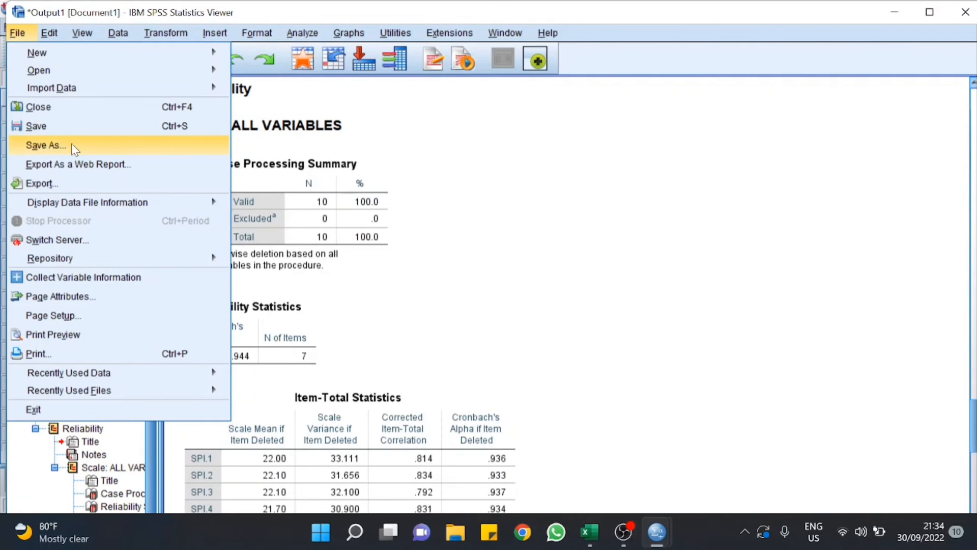
left_click(68, 127)
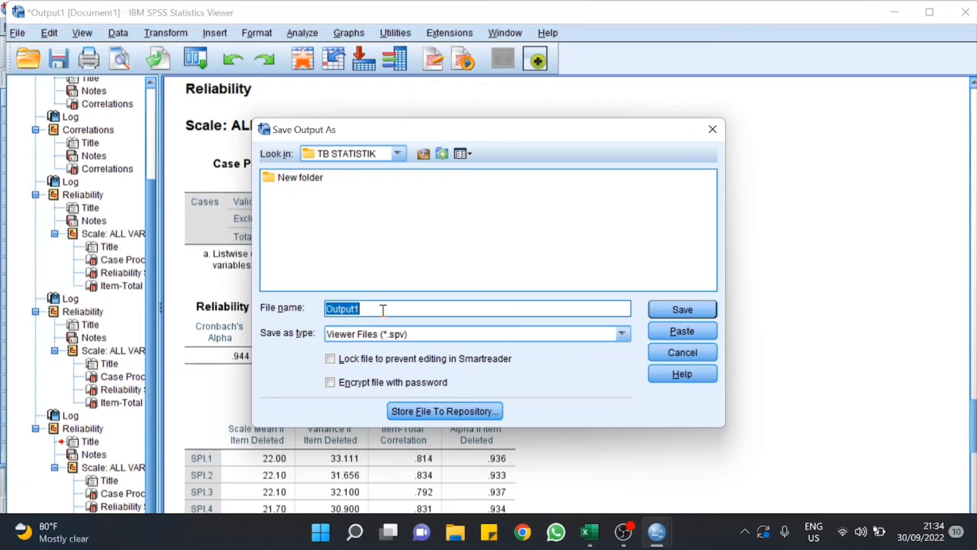
key("BackSpace")
type("O")
key("BackSpace")
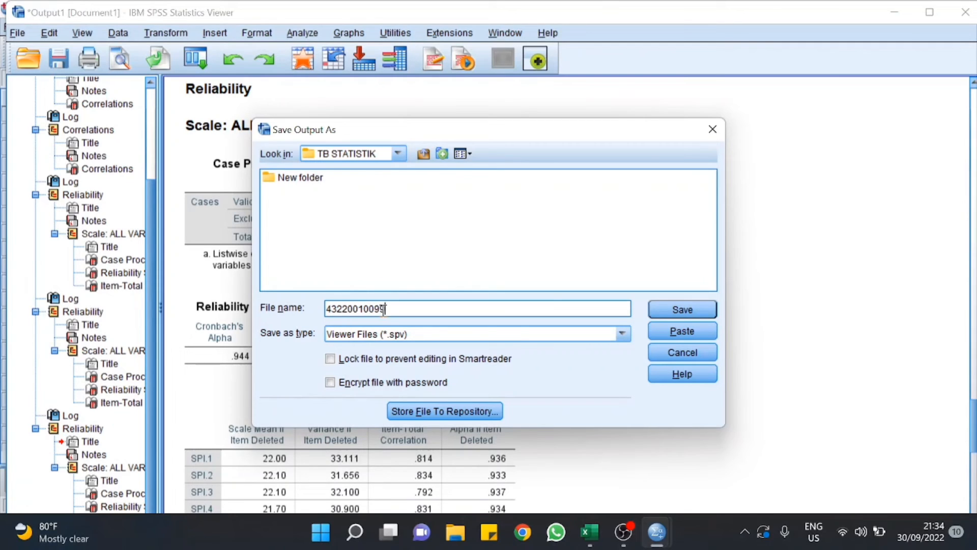
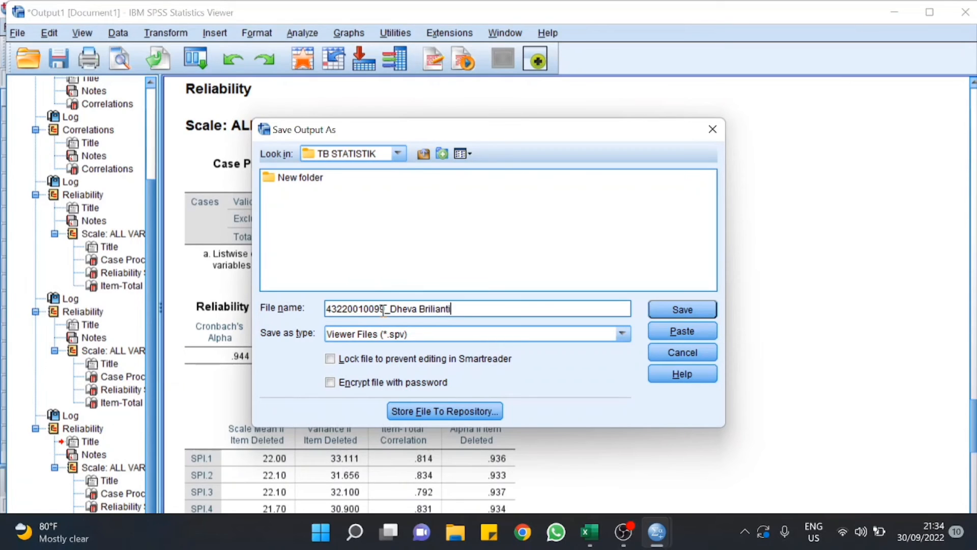
type(" (Outpu")
type("t Prim")
type("er")
key("BackSpace")
key("BackSpace")
key("BackSpace")
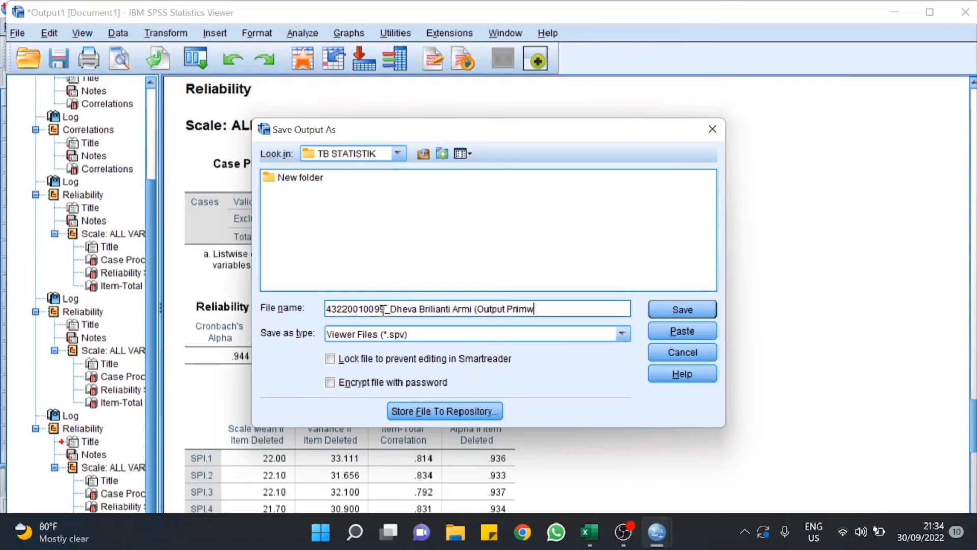
type("er")
key("BackSpace")
key("BackSpace")
type("mer)")
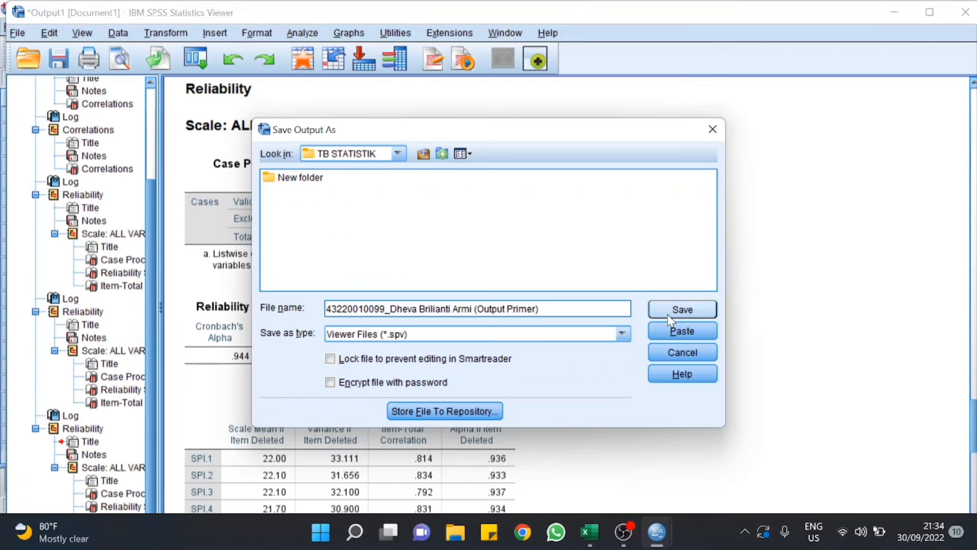
left_click(670, 320)
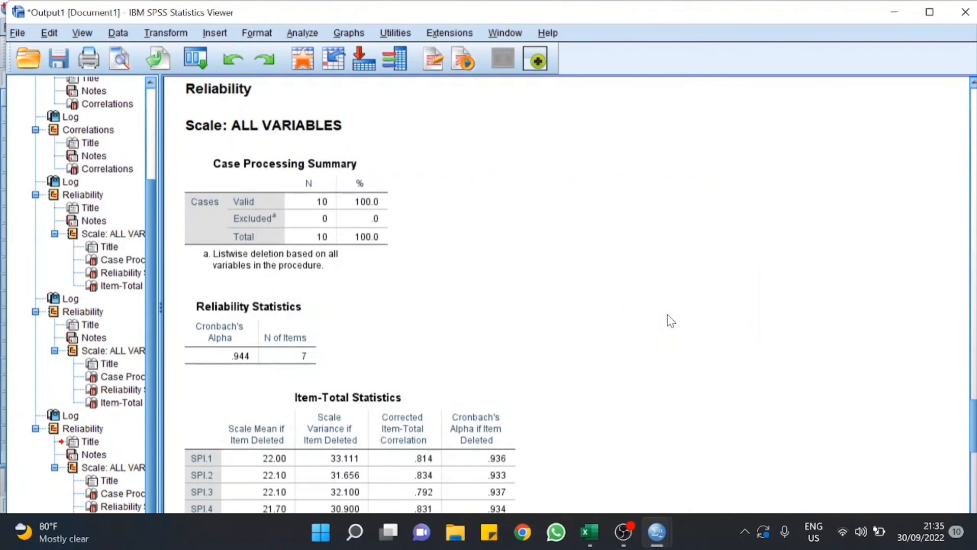
Step: Save the dataset as a .sav file named with the student's ID, name and '(Data Primer)'
left_click(894, 17)
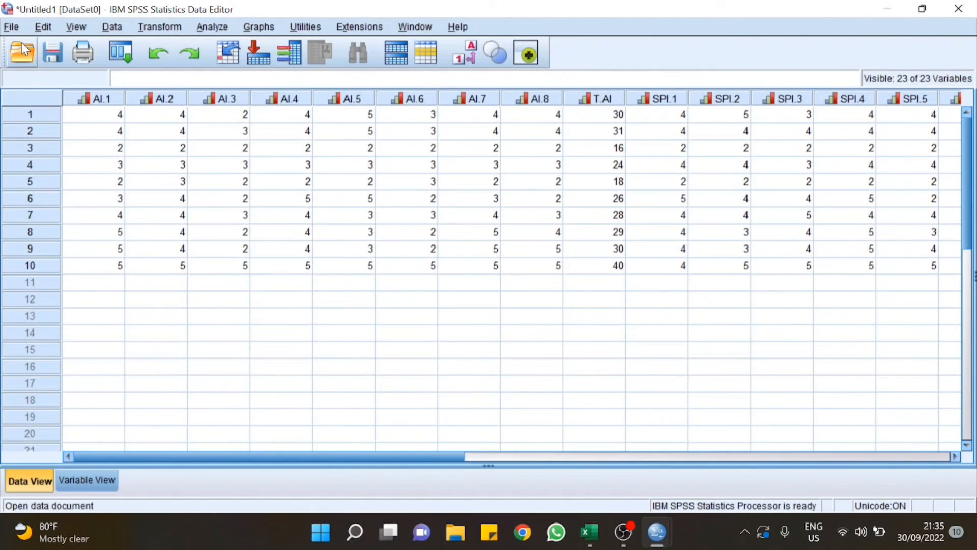
left_click(11, 29)
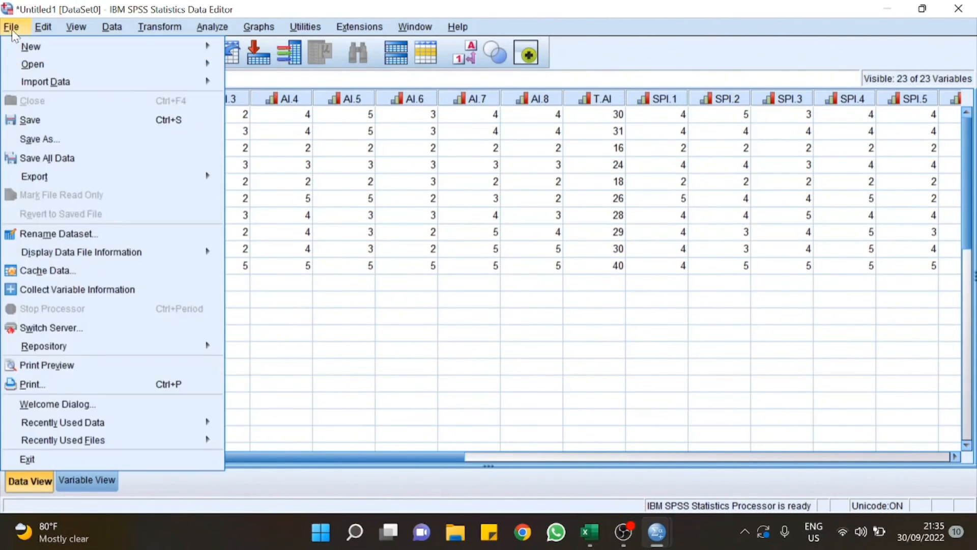
left_click(30, 119)
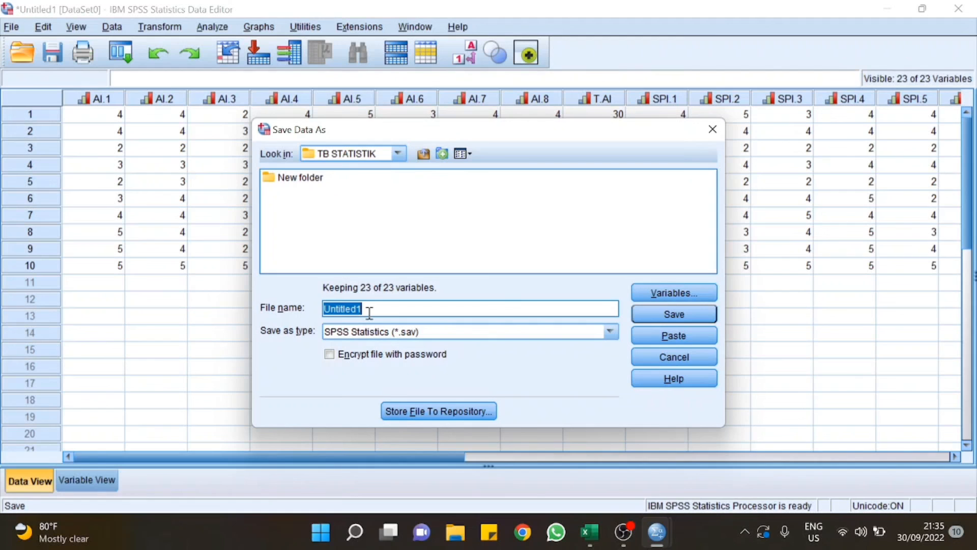
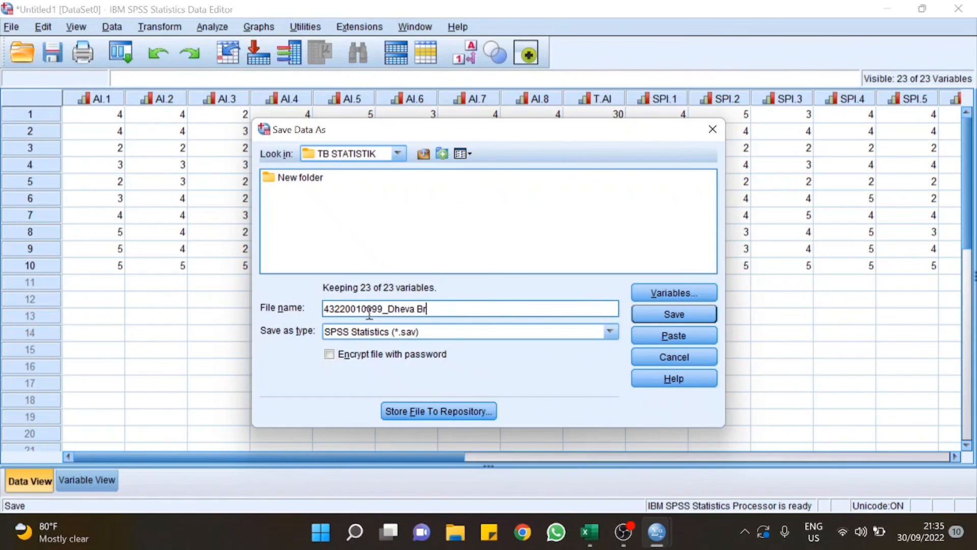
type("(")
type("Data Pr")
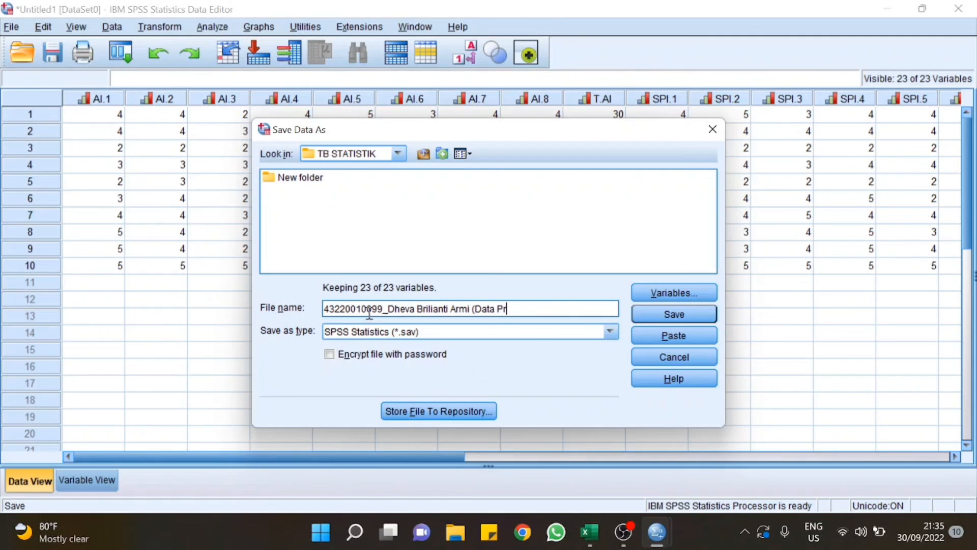
type("imw")
key("BackSpace")
type("er)")
left_click(664, 316)
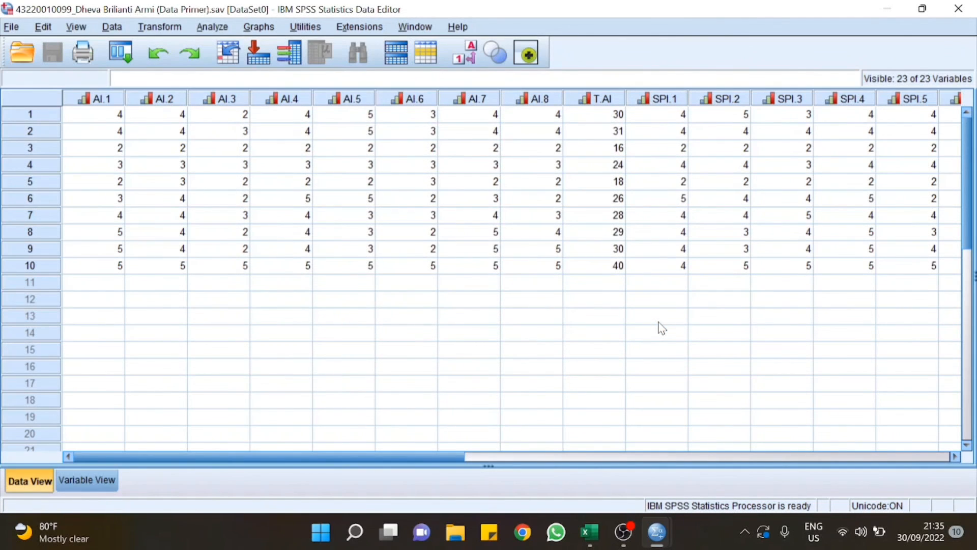